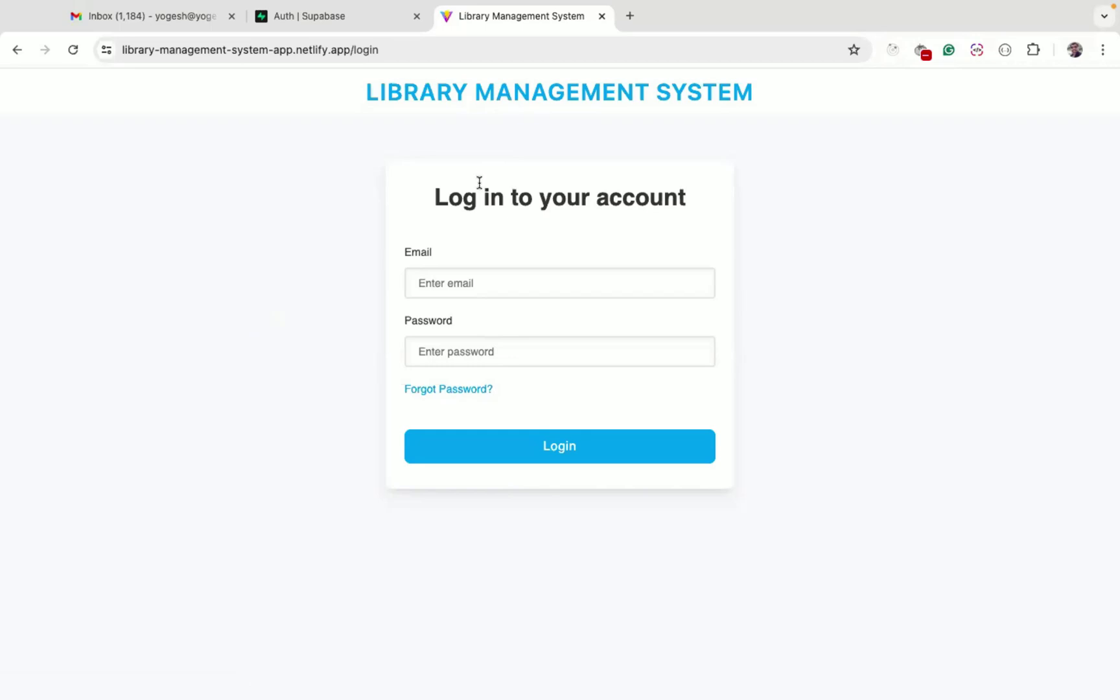
Sign in to the library app with the account's e-mail and password
click(354, 21)
click(473, 23)
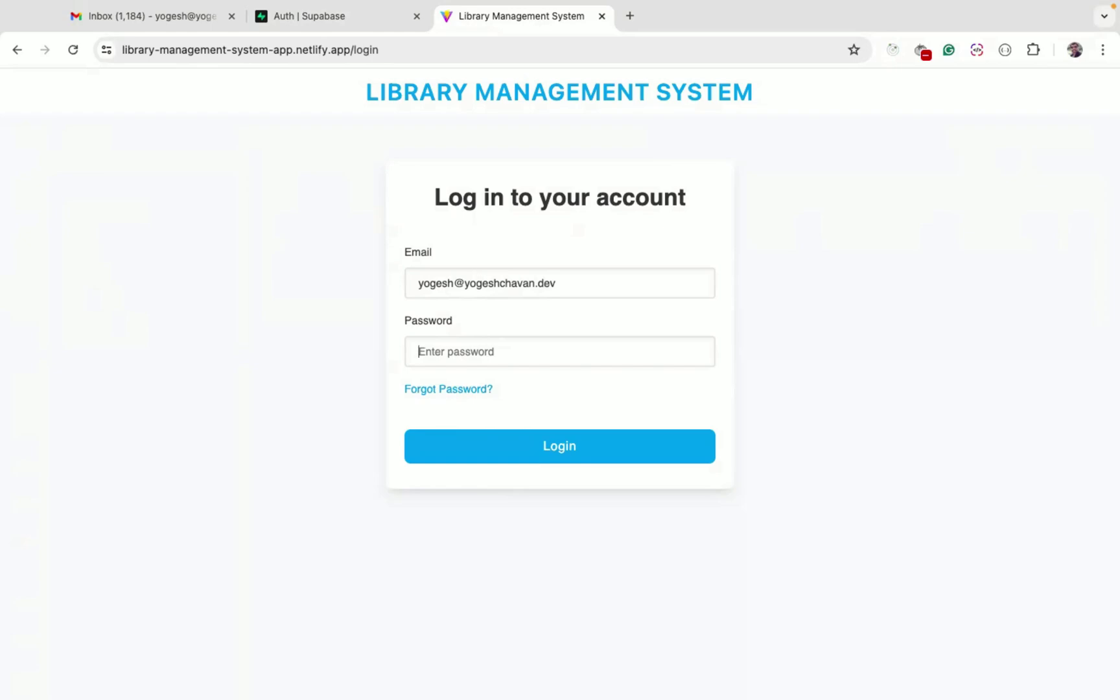
key(super+v)
click(561, 447)
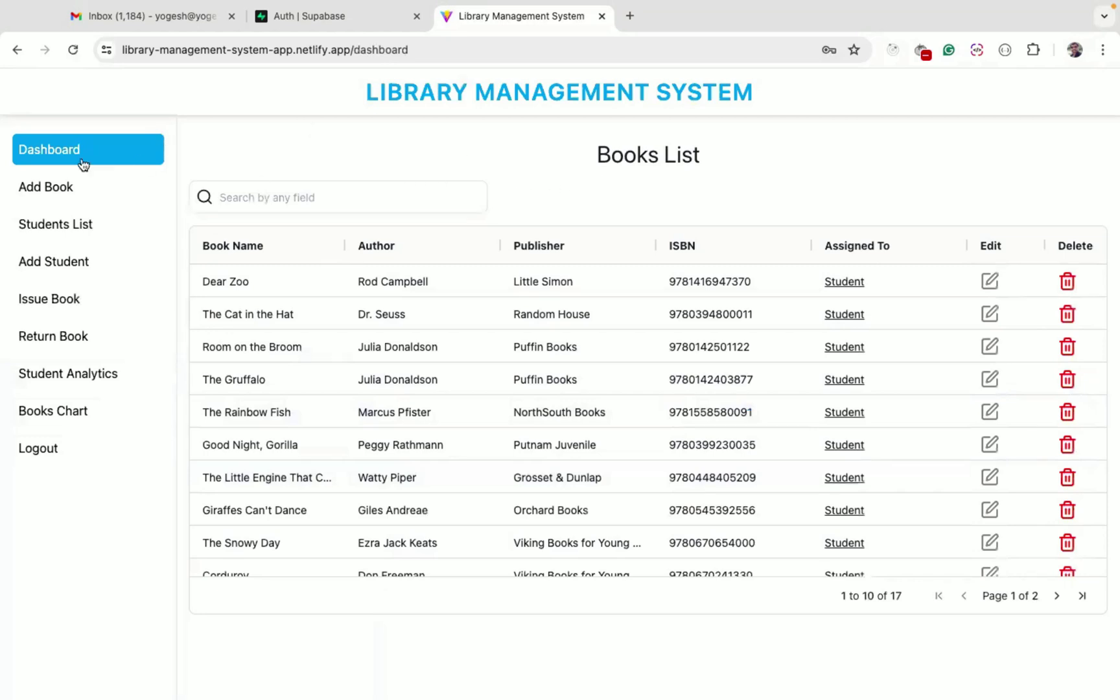
scroll(485, 321, down, 1)
scroll(485, 321, up, 1)
click(1057, 595)
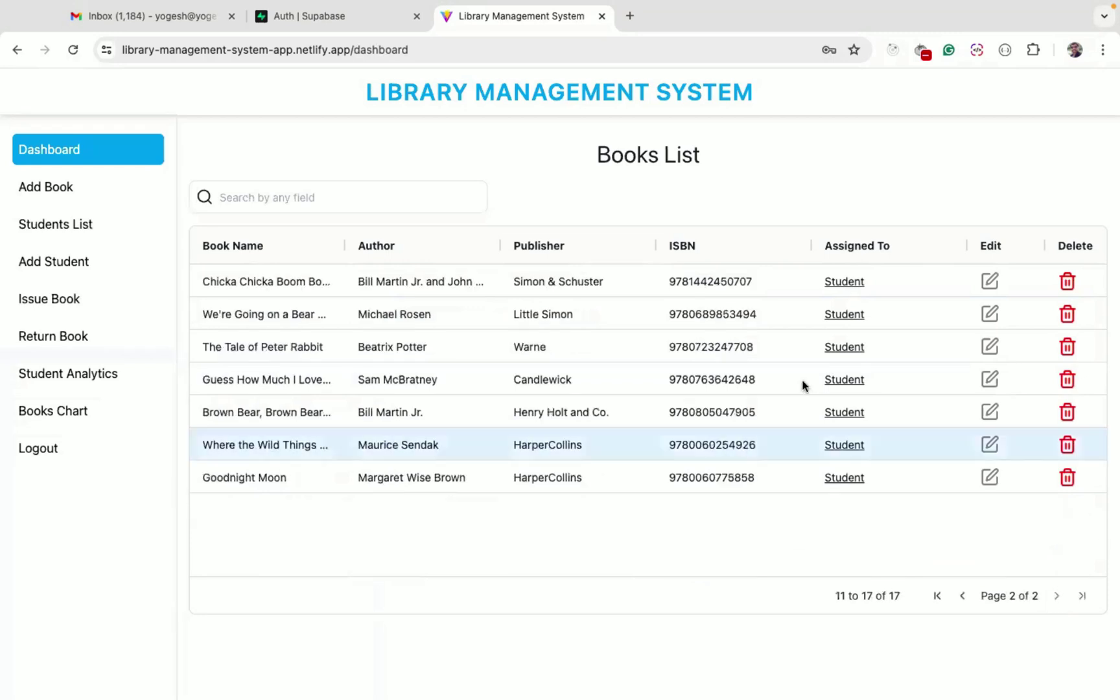
click(963, 595)
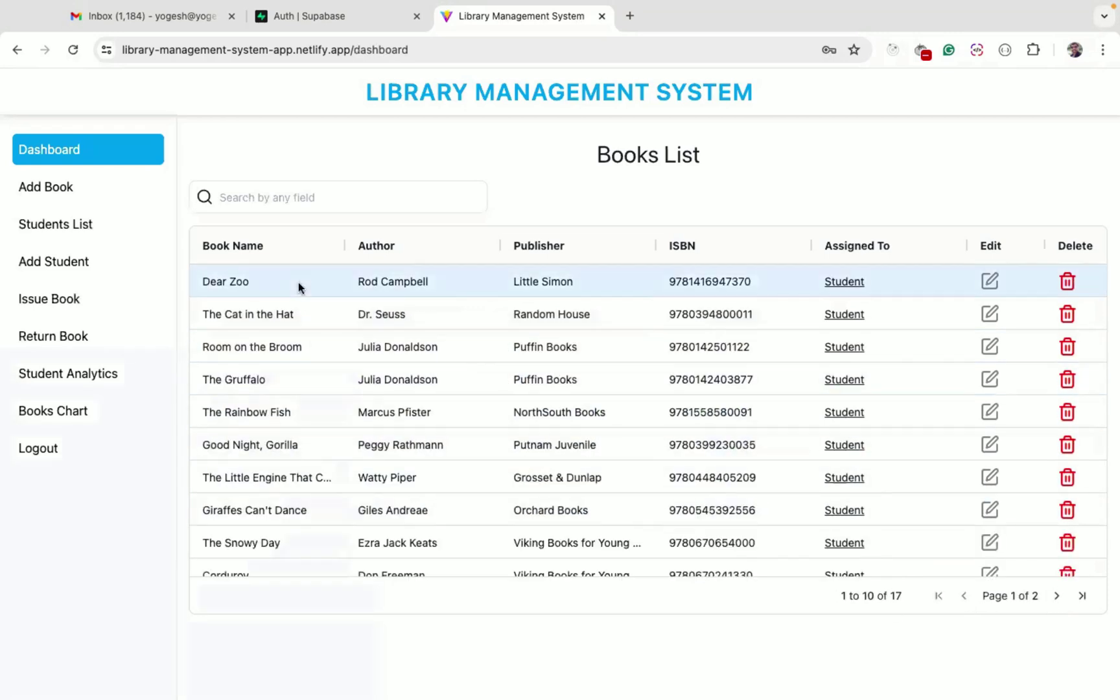
scroll(385, 383, down, 1)
scroll(385, 383, up, 1)
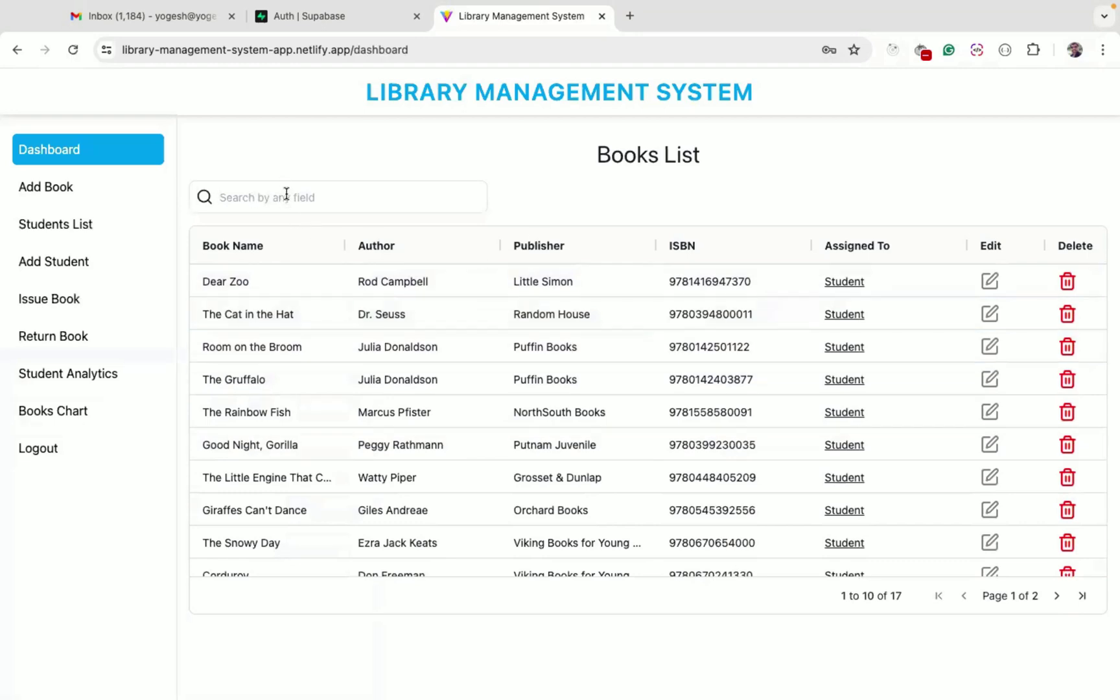
Search the Books List for 'book', clear it, then filter by 'seuss' to find The Cat in the Hat
click(286, 196)
text(book)
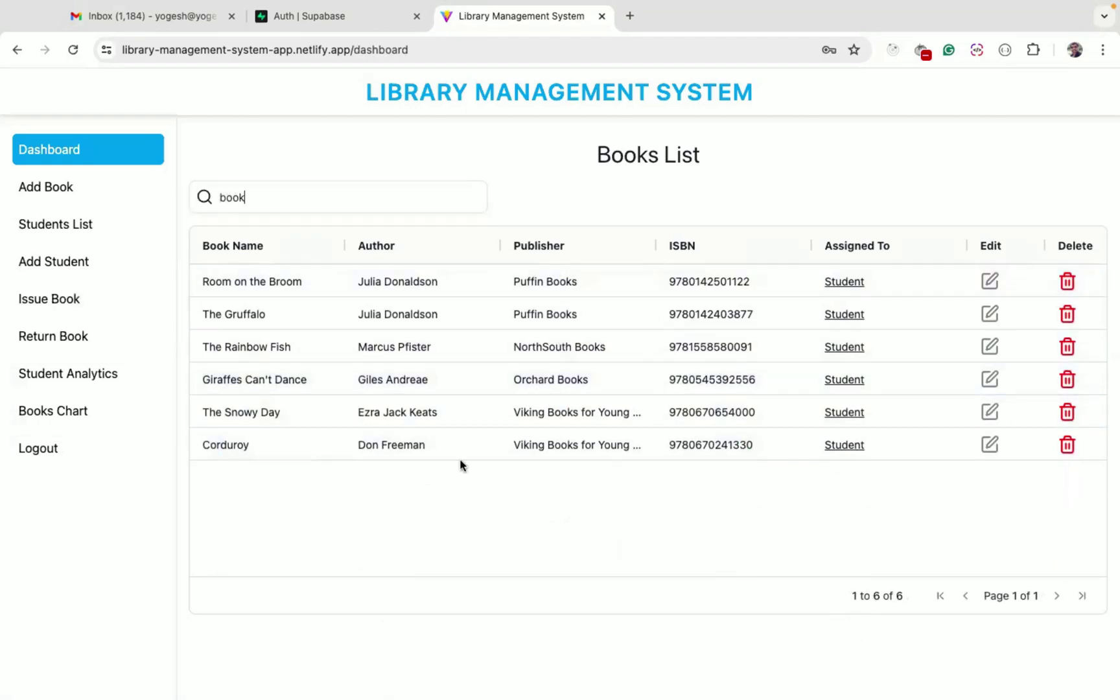
click(265, 203)
key(BackSpace)
key(BackSpace)
key(BackSpace)
key(BackSpace)
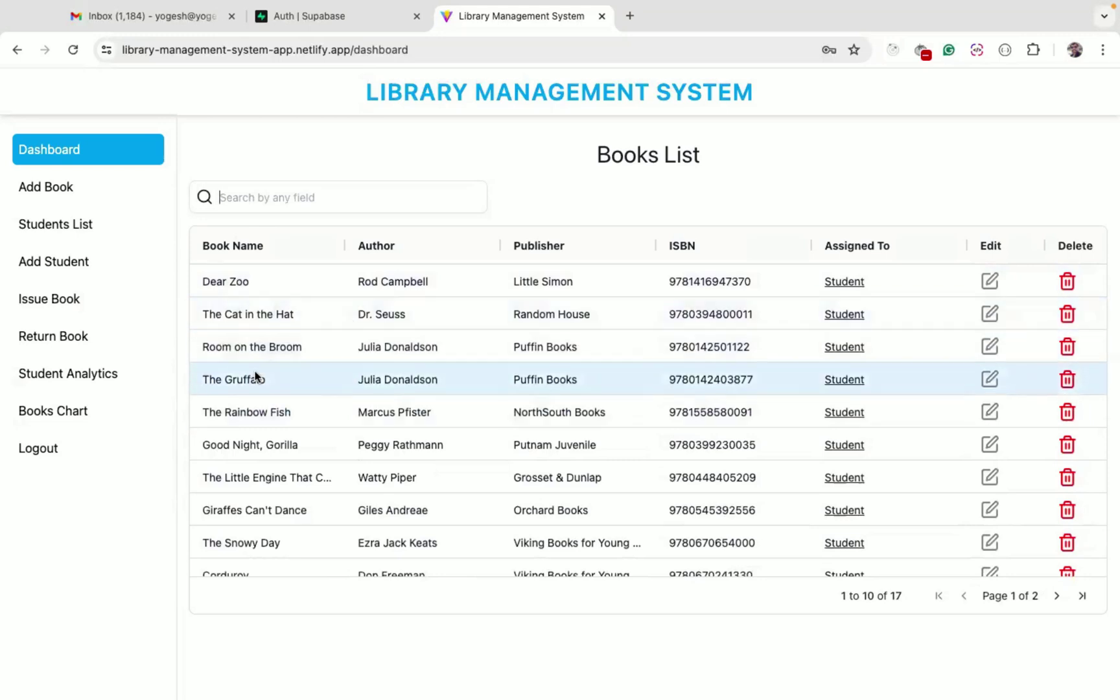
text(seuu)
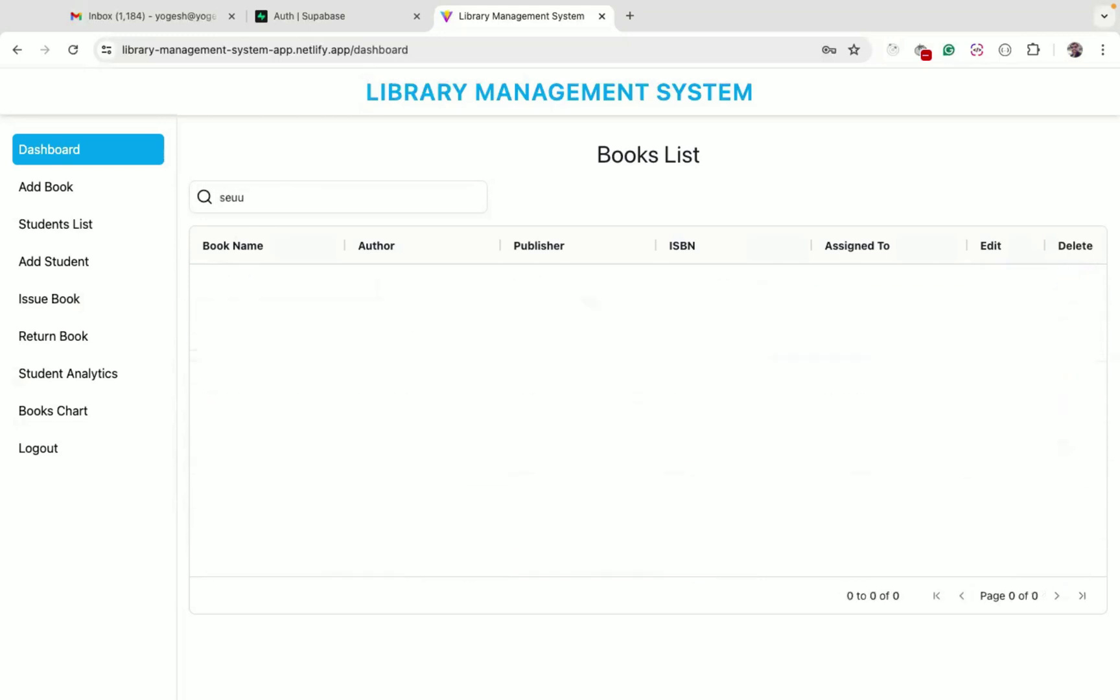
key(BackSpace)
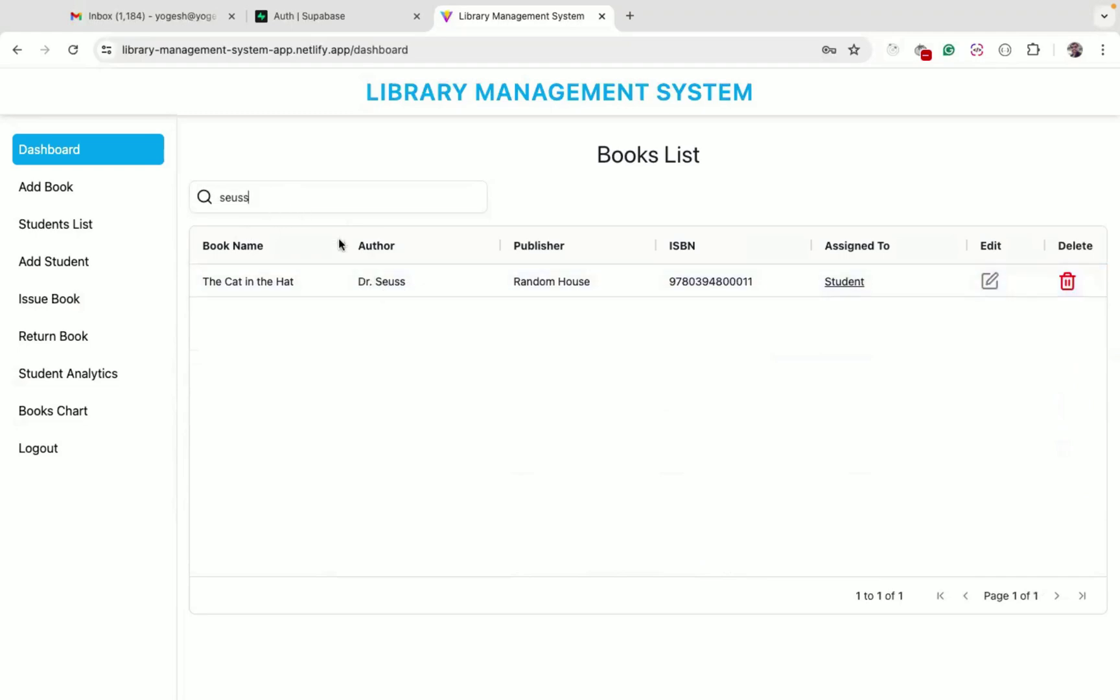
click(849, 283)
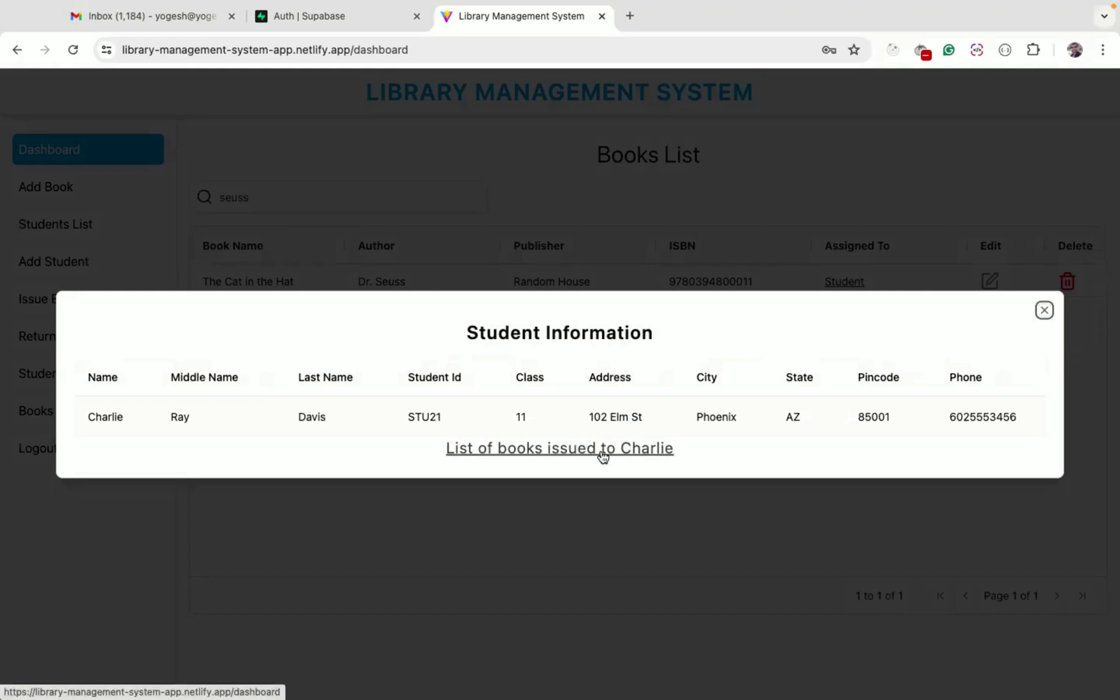
click(638, 451)
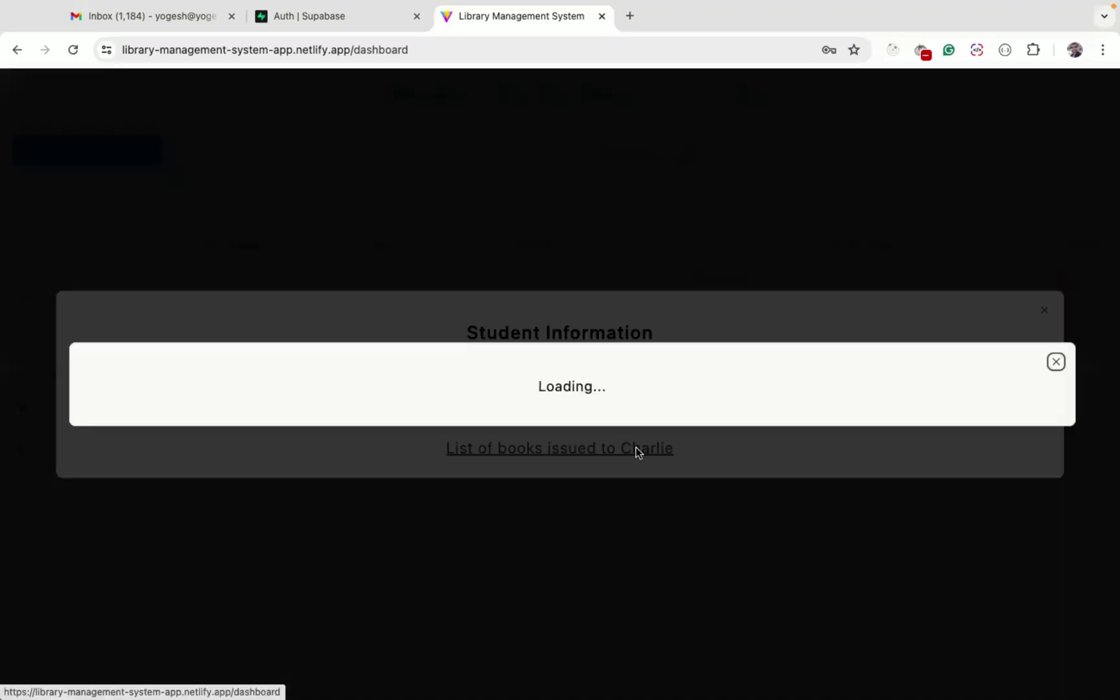
scroll(441, 444, down, 1)
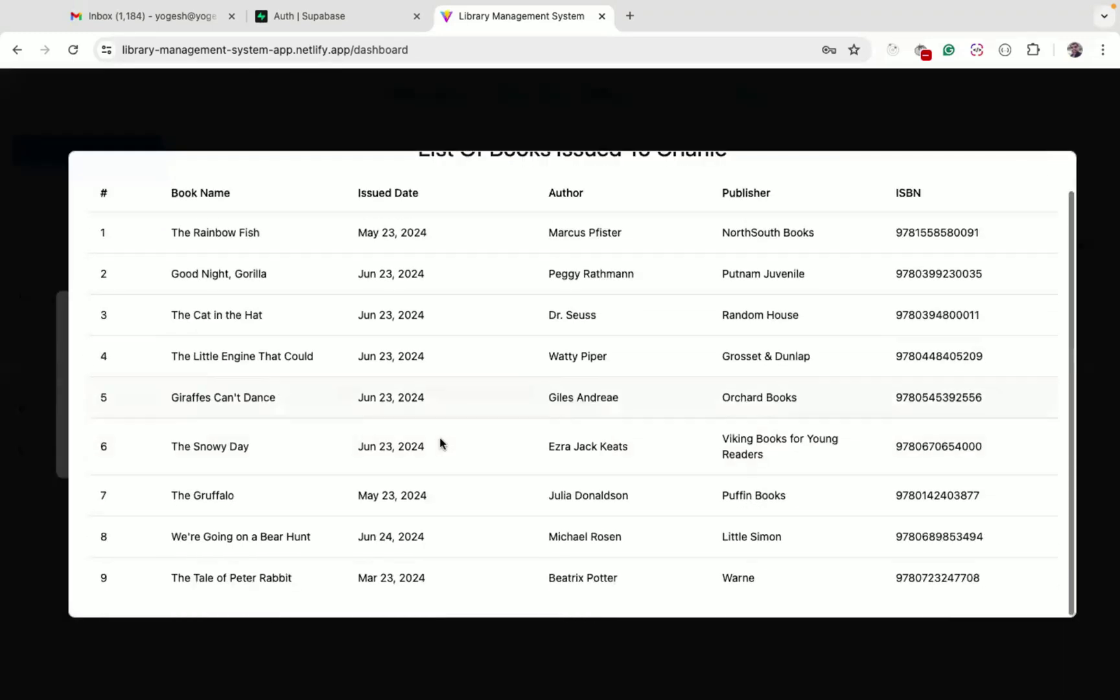
scroll(440, 444, up, 1)
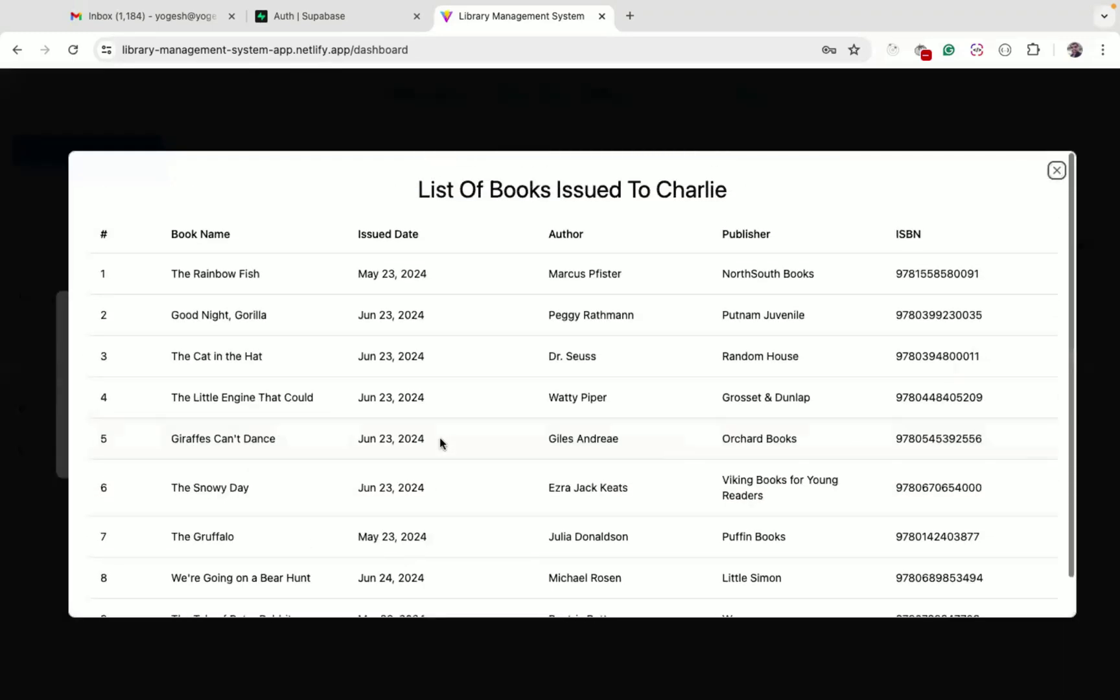
double_click(699, 188)
scroll(606, 272, down, 1)
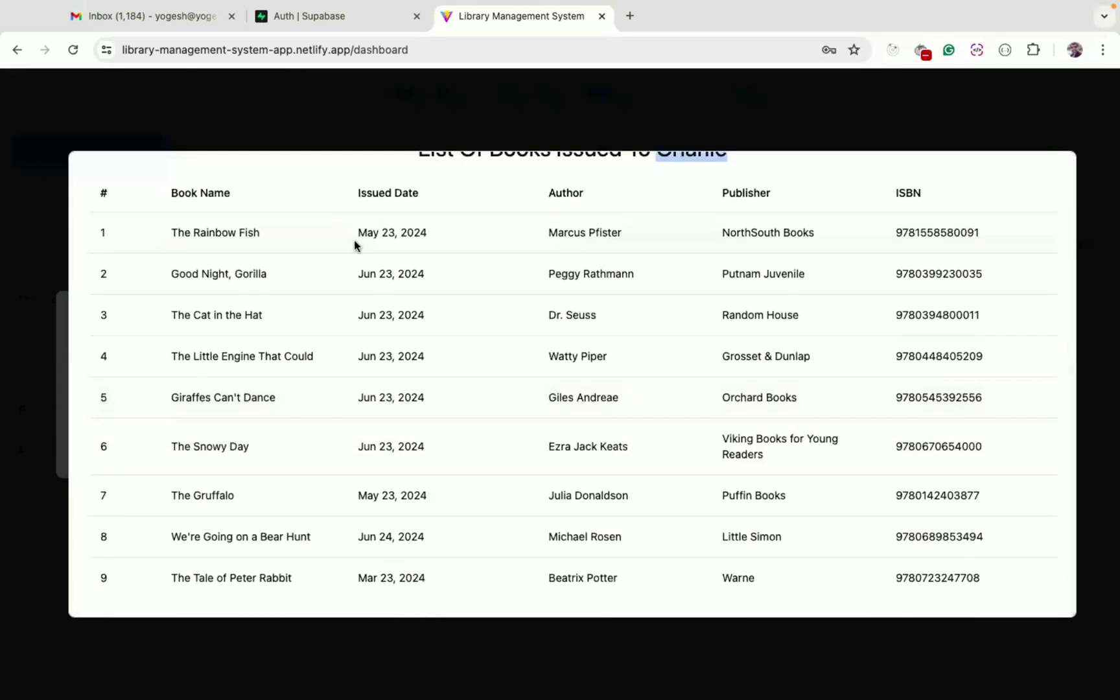
scroll(908, 233, up, 1)
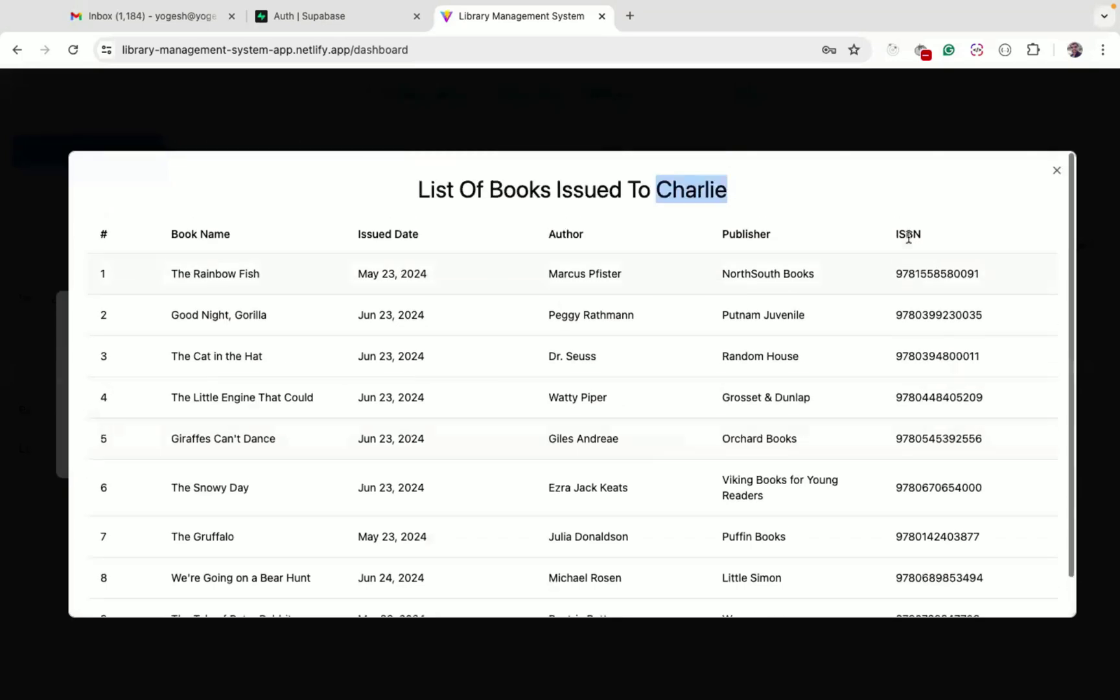
click(1059, 174)
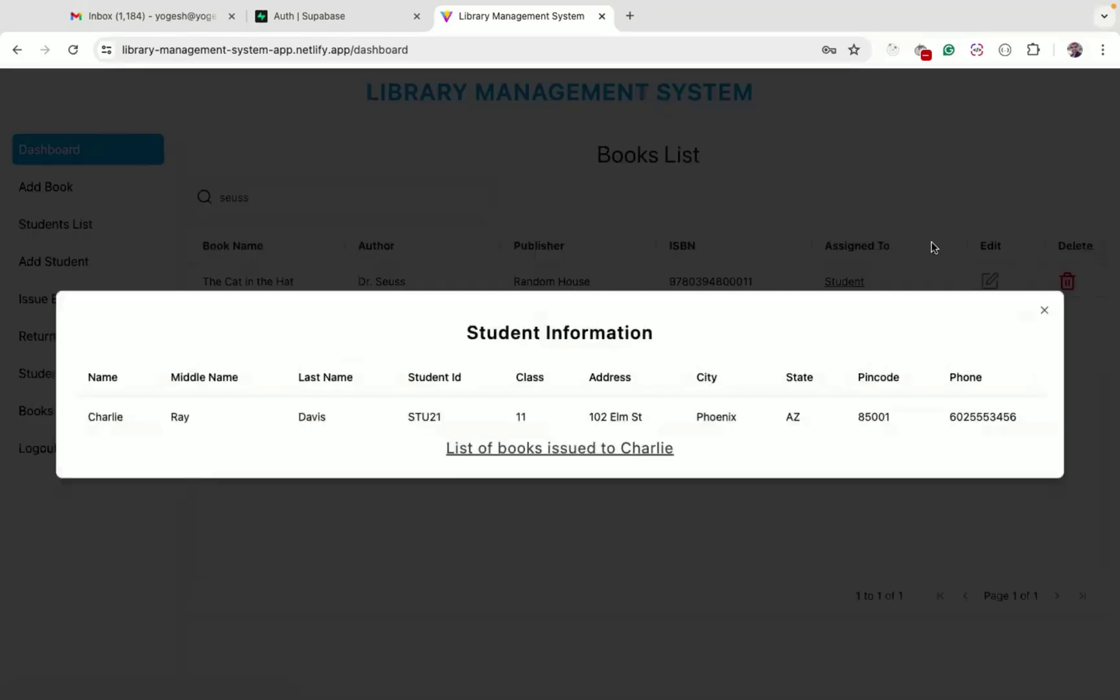
click(1042, 314)
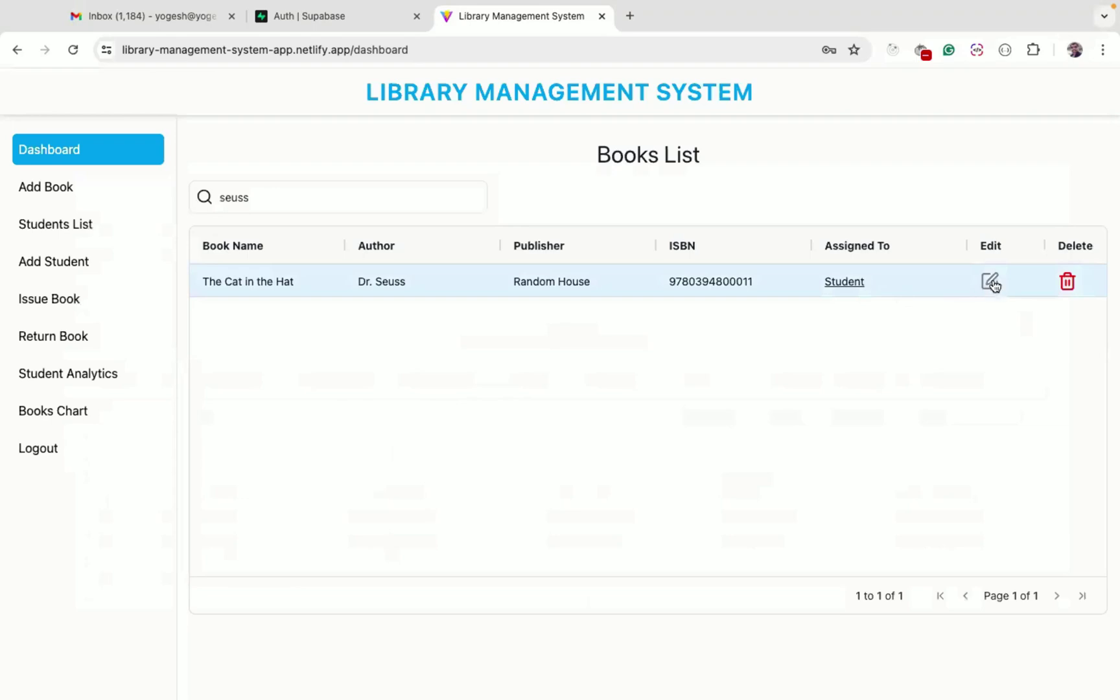
click(990, 282)
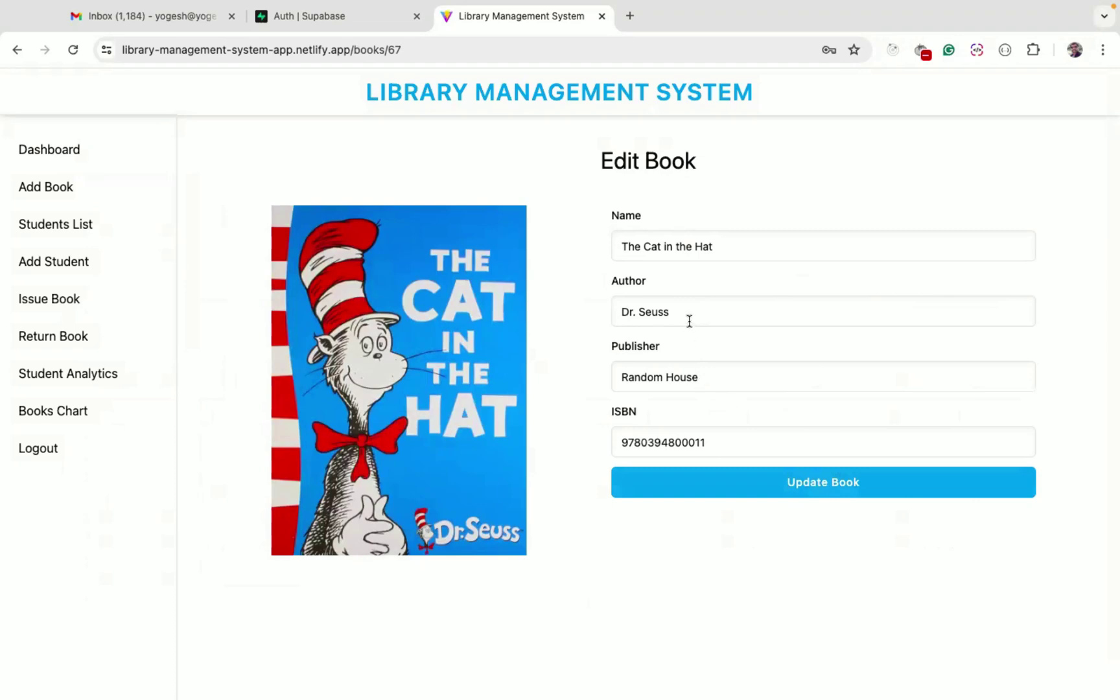
click(796, 491)
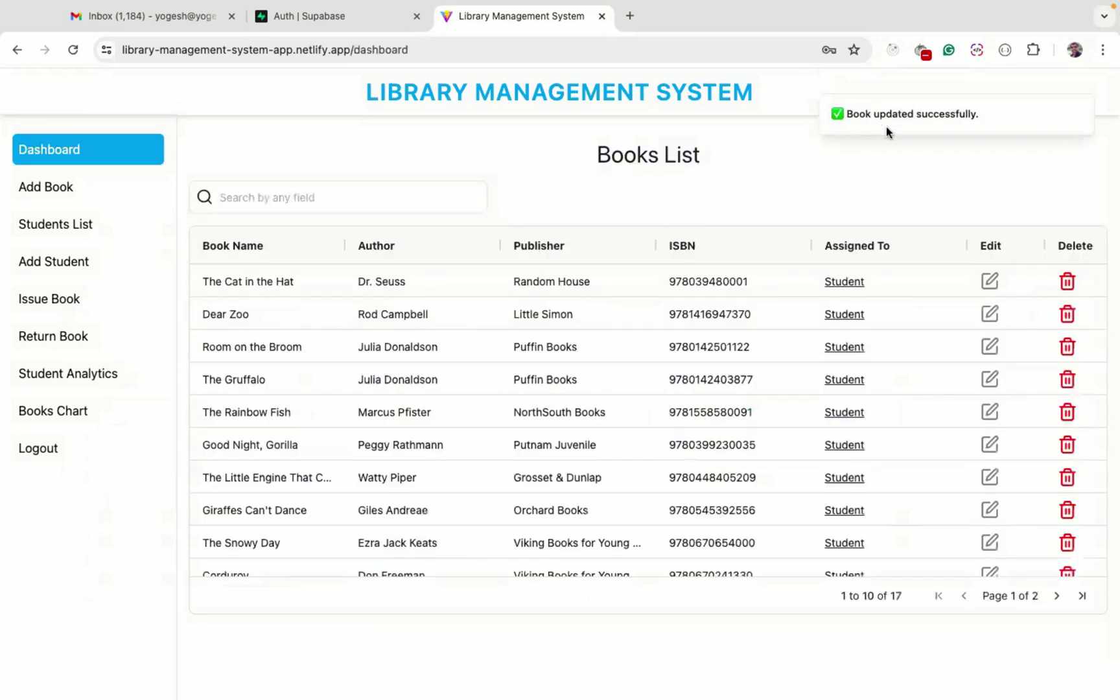
click(289, 284)
scroll(684, 286, right, 1)
scroll(684, 286, left, 1)
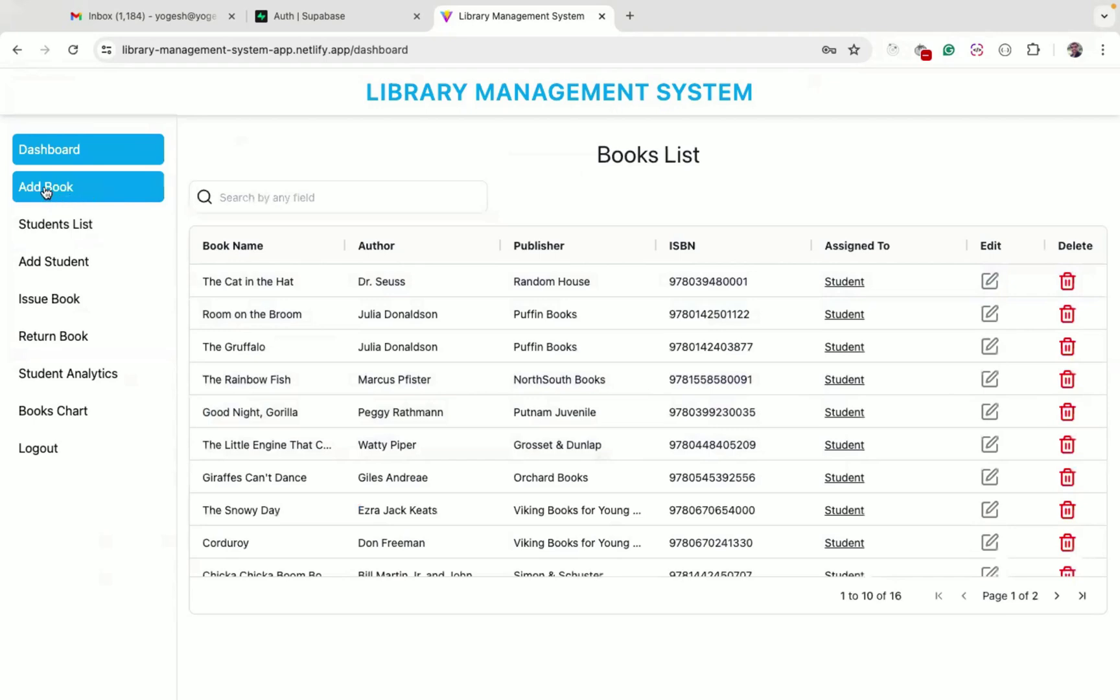
Start a new book in the Add Book form, pasting 'Dear Zoo' from the code editor as its name
click(45, 193)
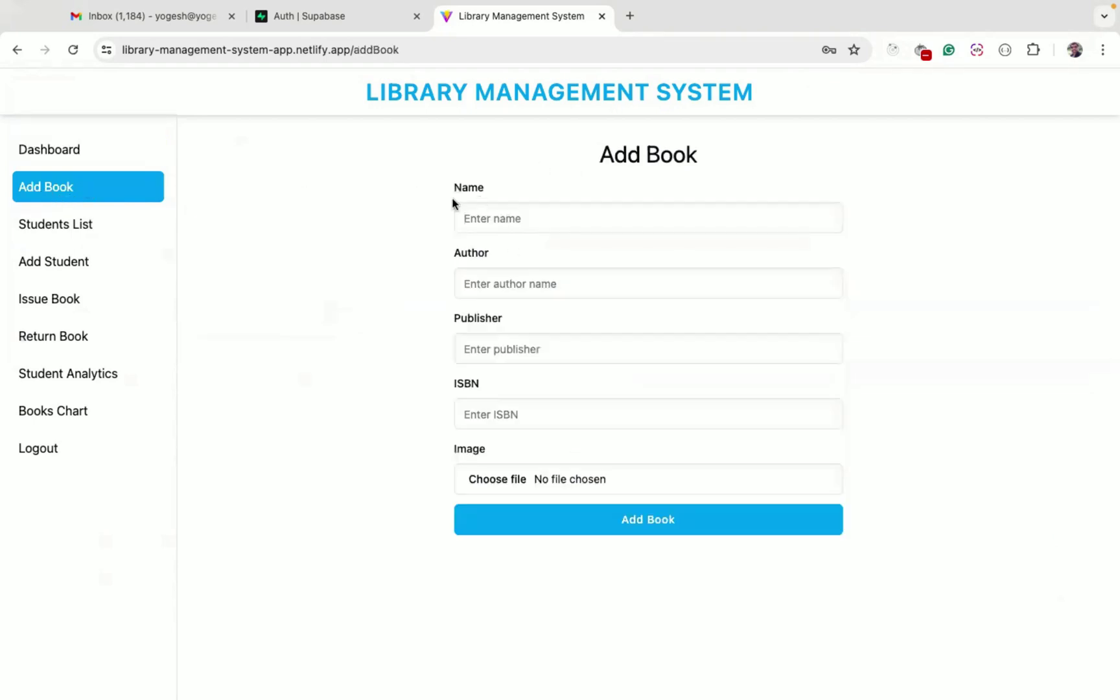
key(super+Tab)
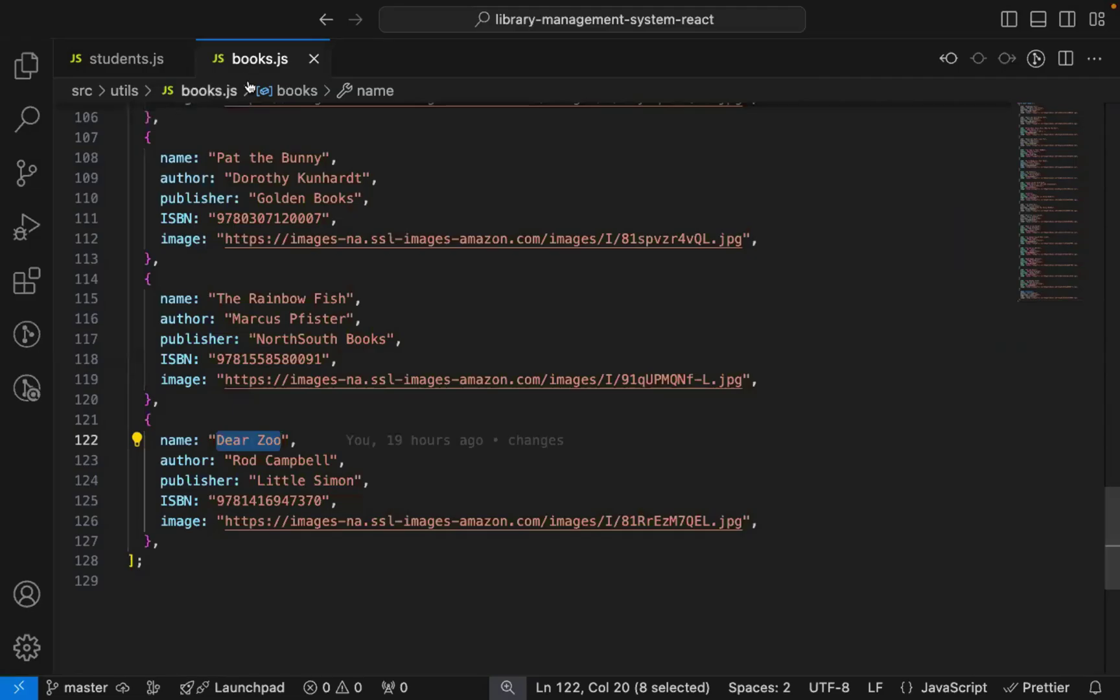
key(super+c)
key(super+Tab)
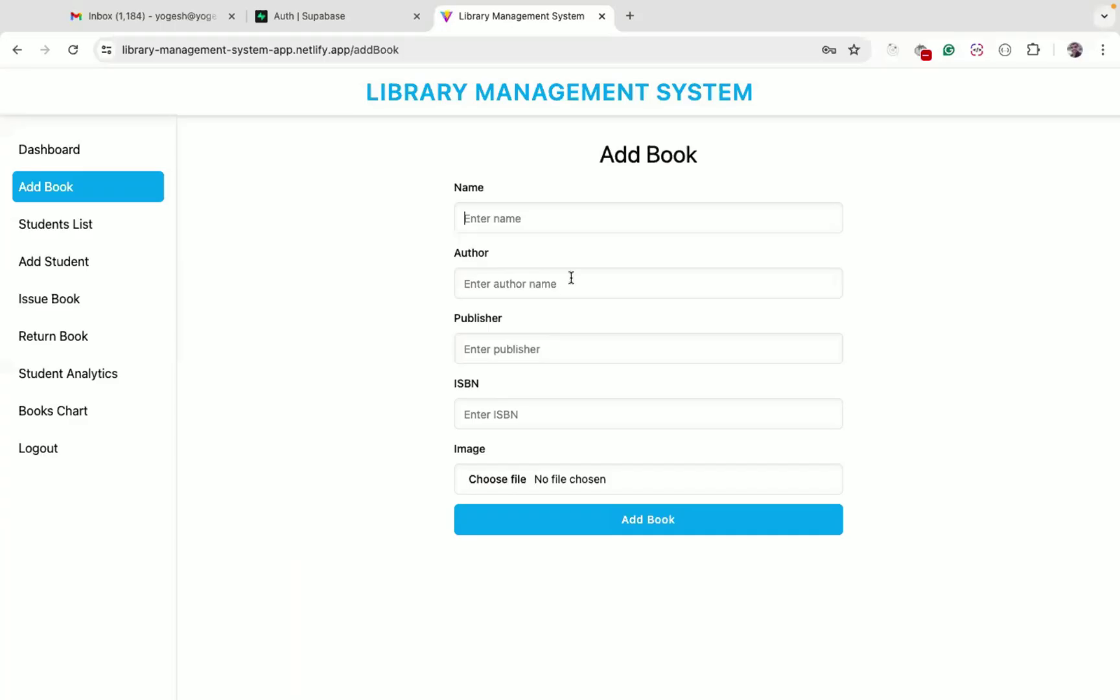
key(super+v)
key(super+Tab)
click(635, 519)
click(586, 269)
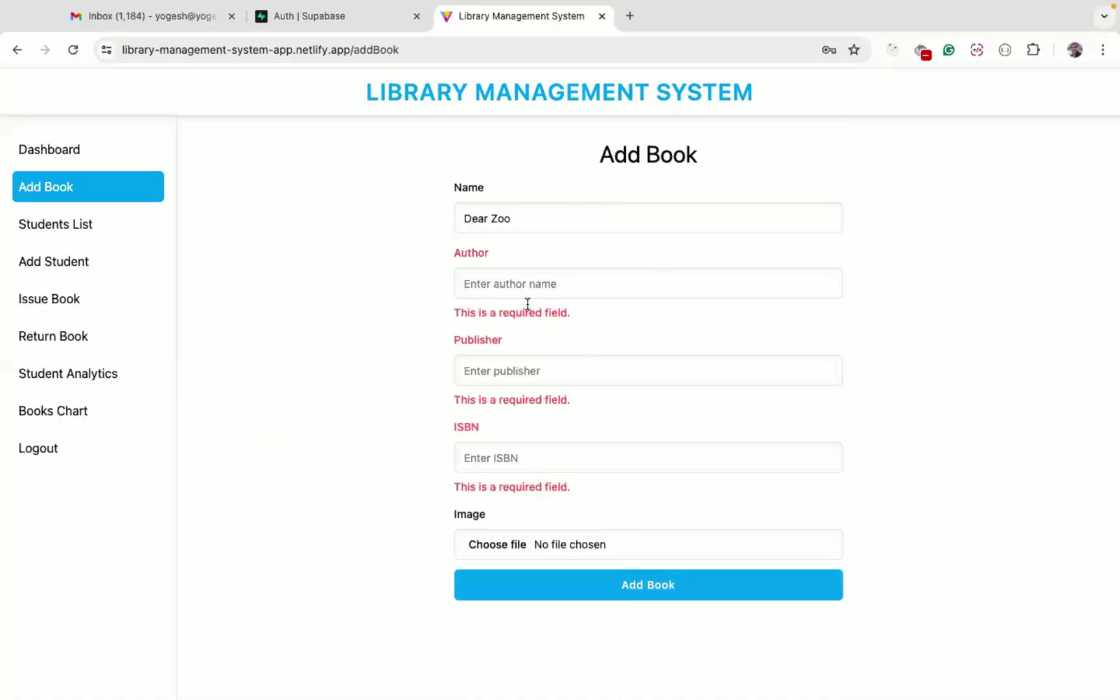
click(517, 528)
click(772, 534)
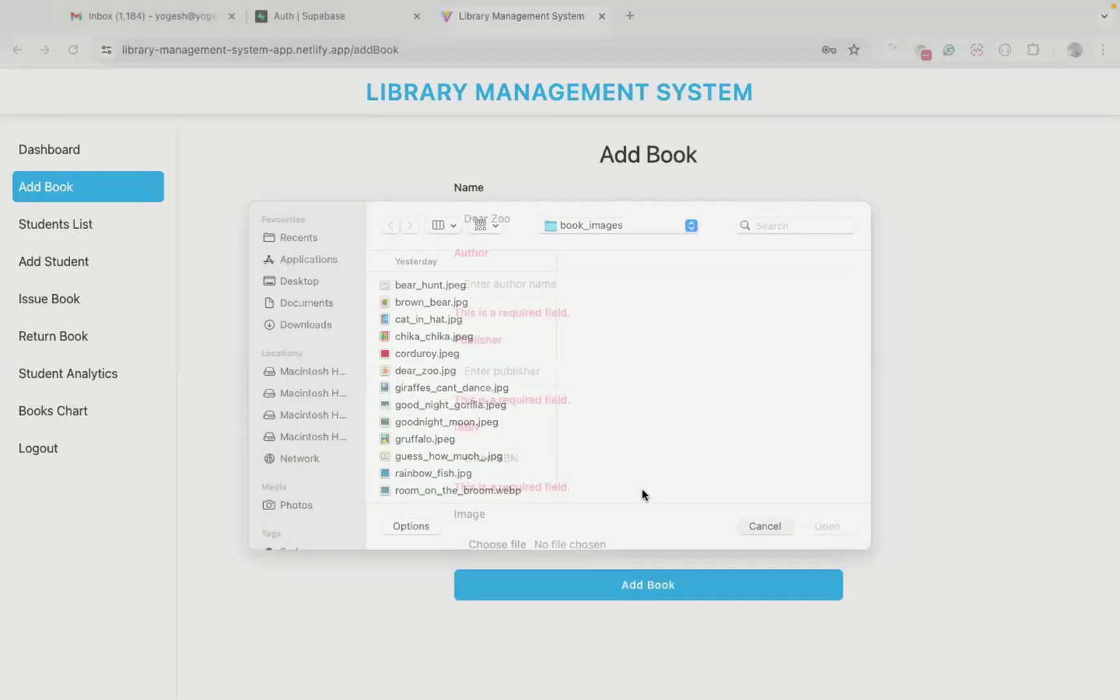
Copy the author name from books.js and paste it into the author field
key(super+Tab)
click(233, 460)
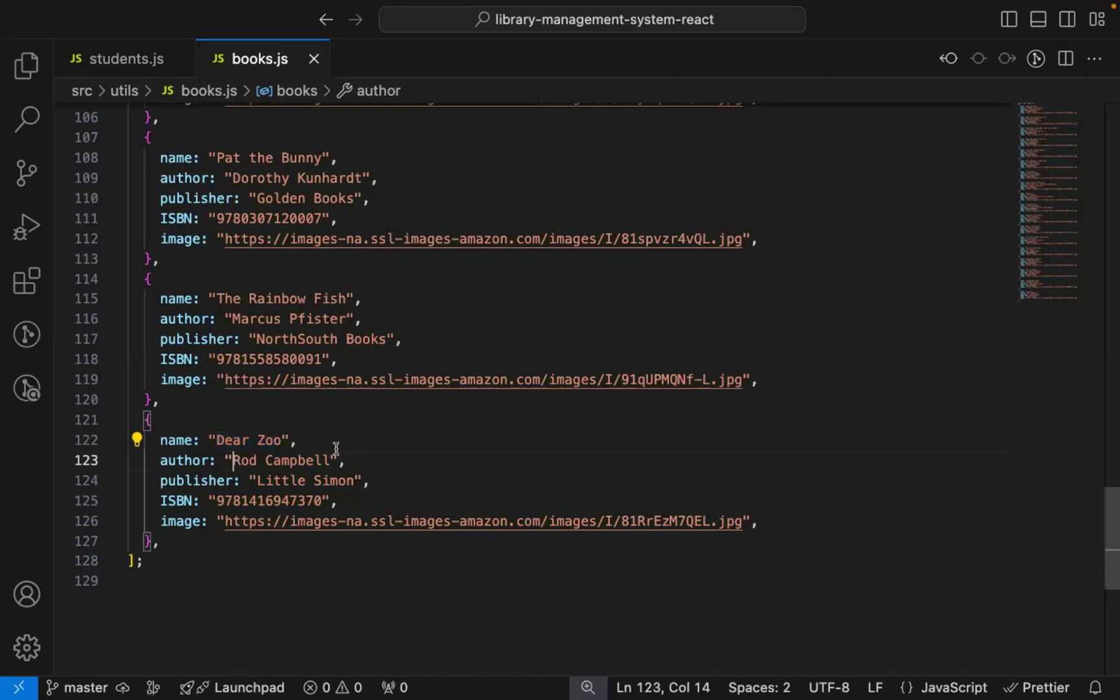
shift+click(329, 457)
key(super+c)
key(super+Tab)
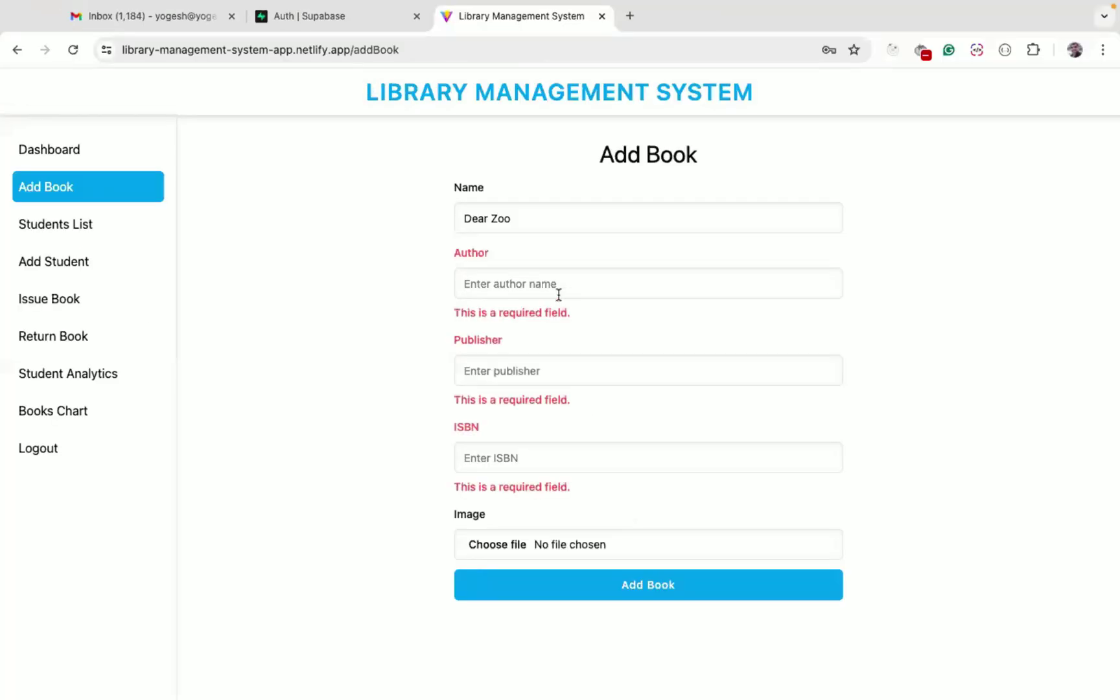
click(557, 286)
key(super+v)
Copy the publisher 'Little Simon' from books.js into the publisher field
key(super+Tab)
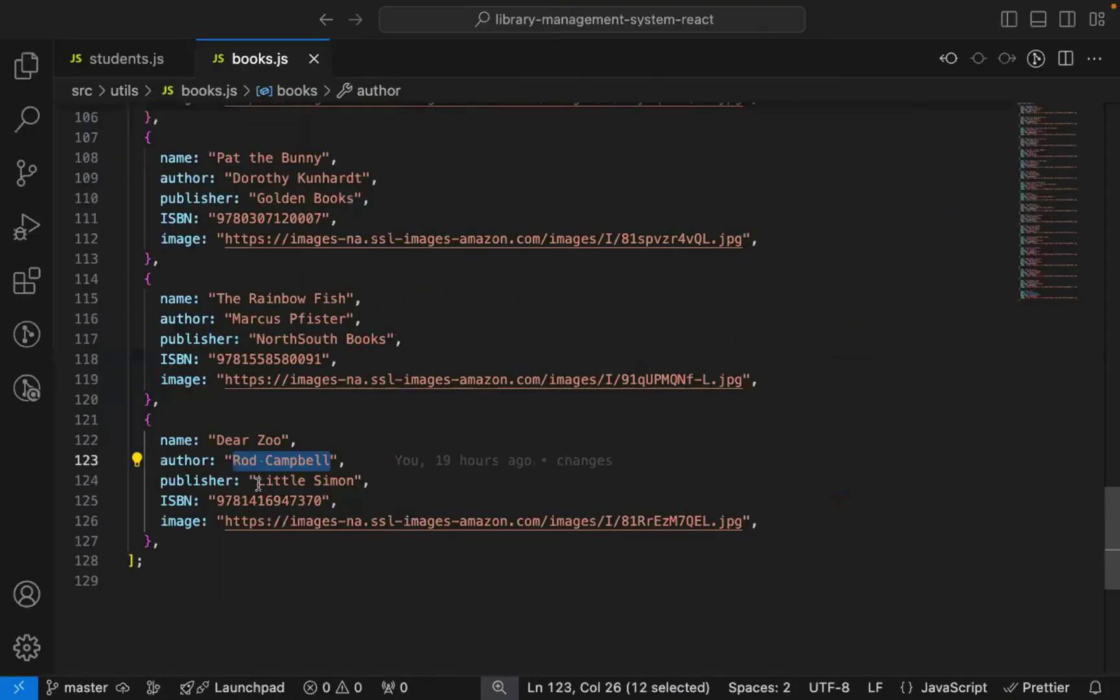
click(258, 480)
shift+click(355, 480)
key(super+c)
key(super+Tab)
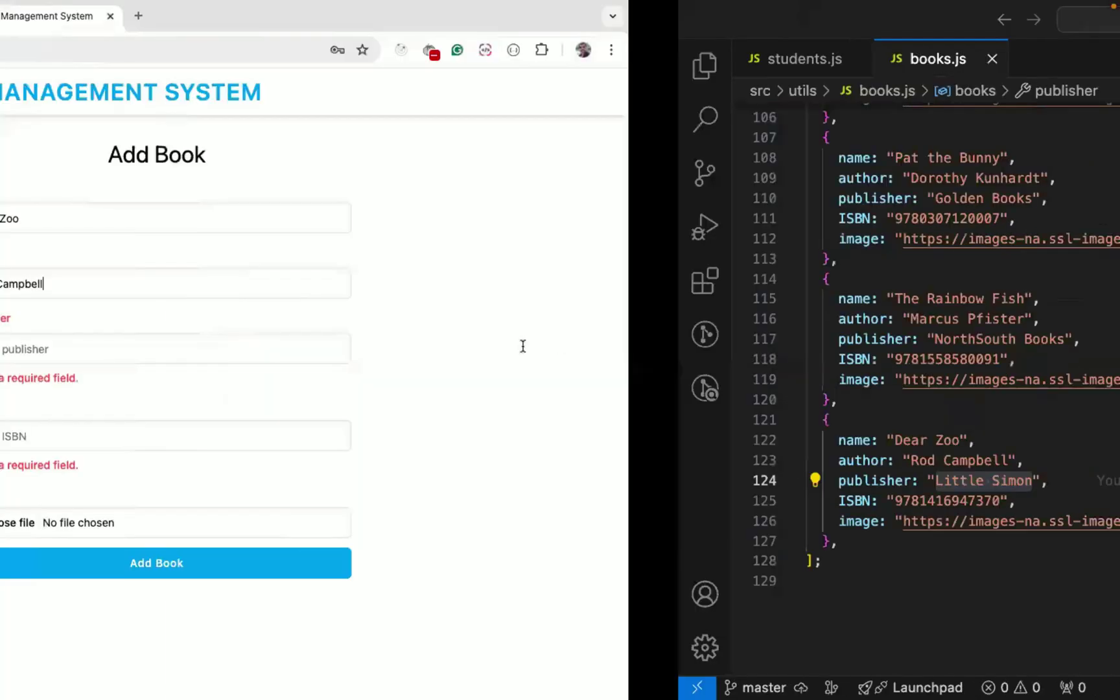
click(521, 353)
key(super+v)
key(super+Tab)
click(267, 498)
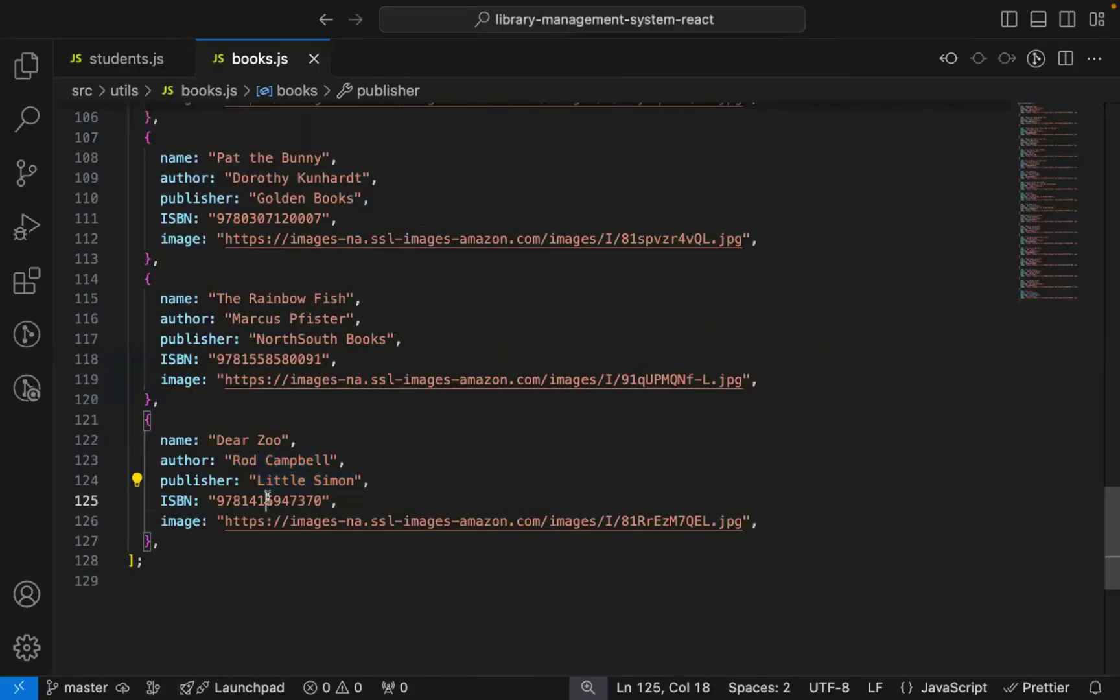
double_click(267, 498)
key(super+c)
key(super+Tab)
click(551, 418)
key(super+v)
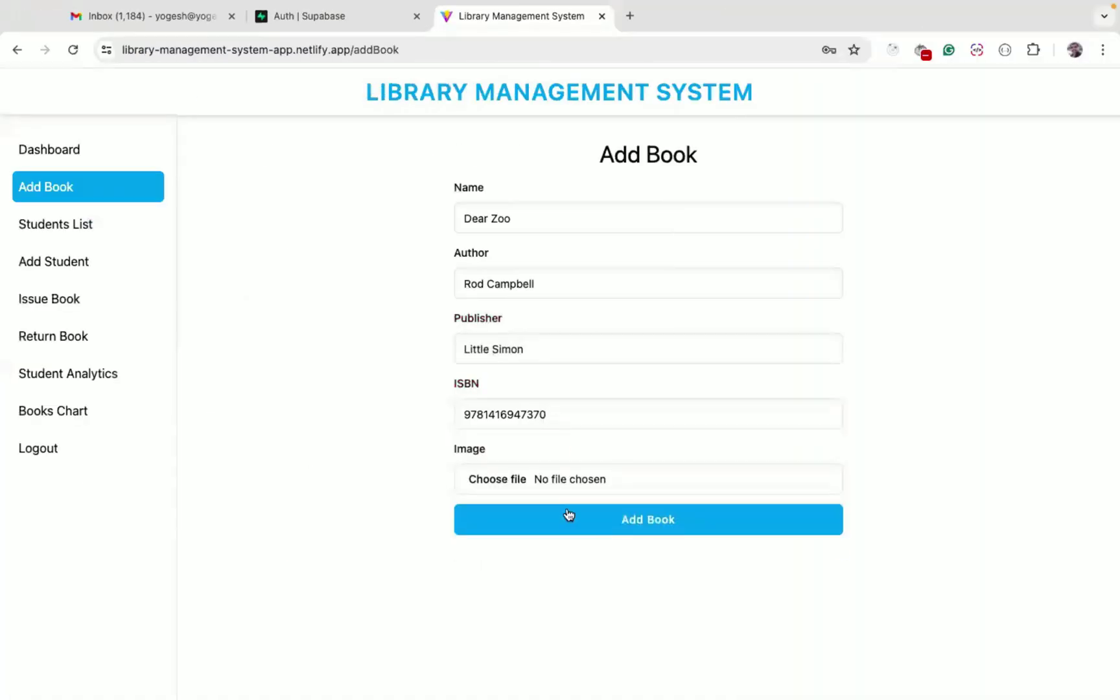
Attach dear_zoo.jpg as the cover, add Dear Zoo, and go back to the Books List
click(508, 480)
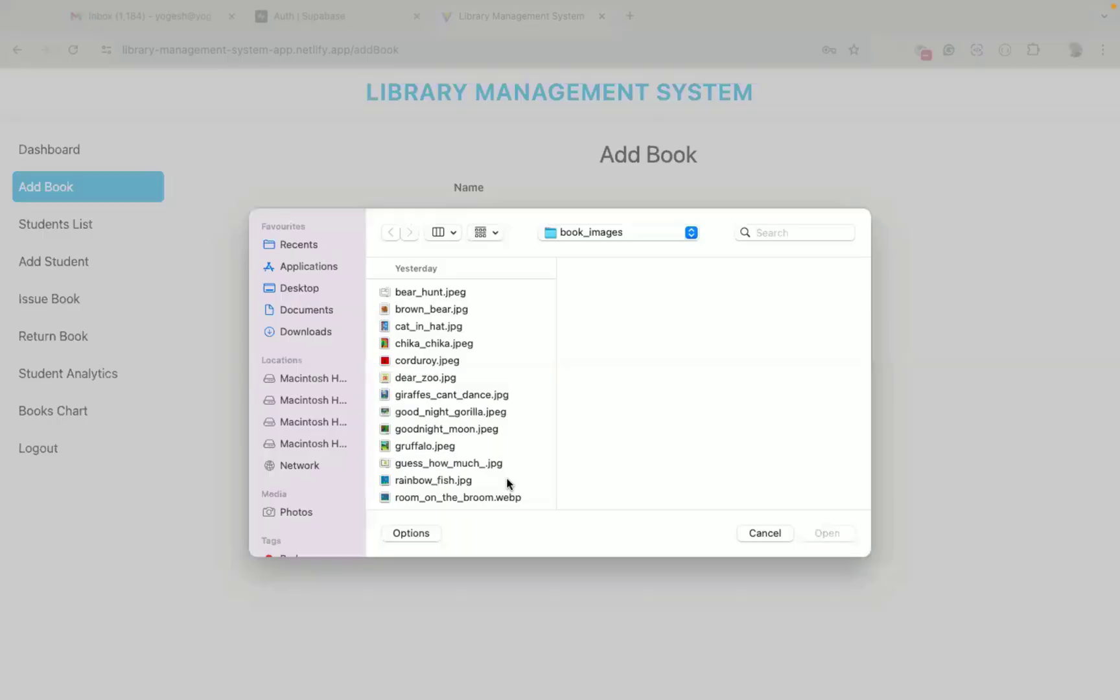
click(415, 379)
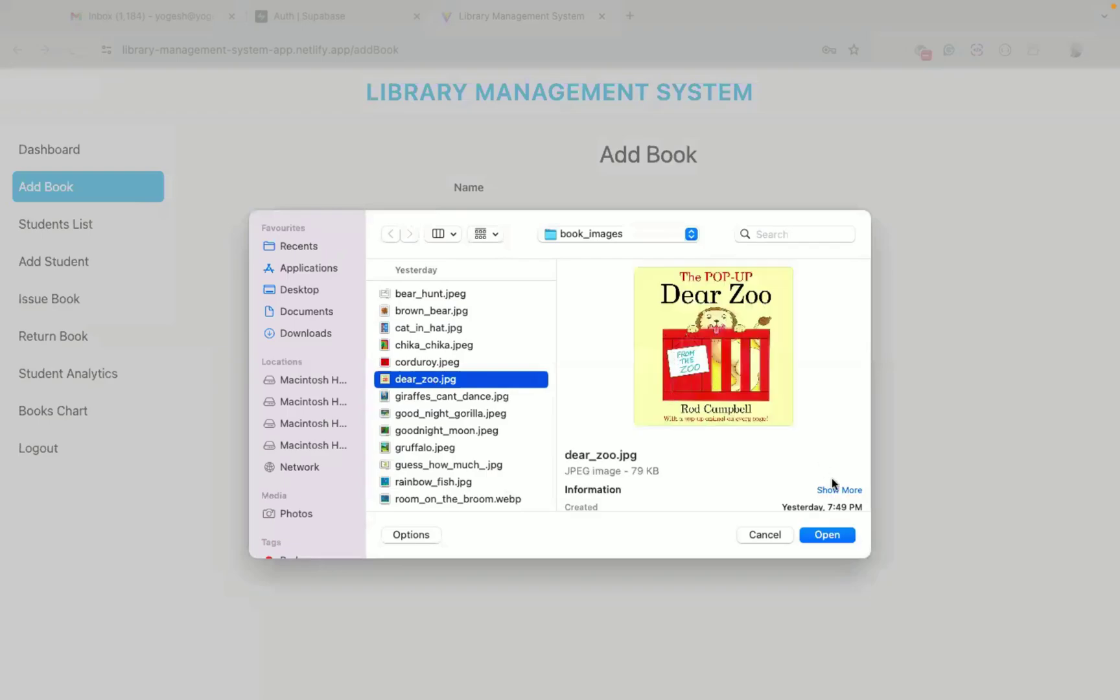
click(833, 538)
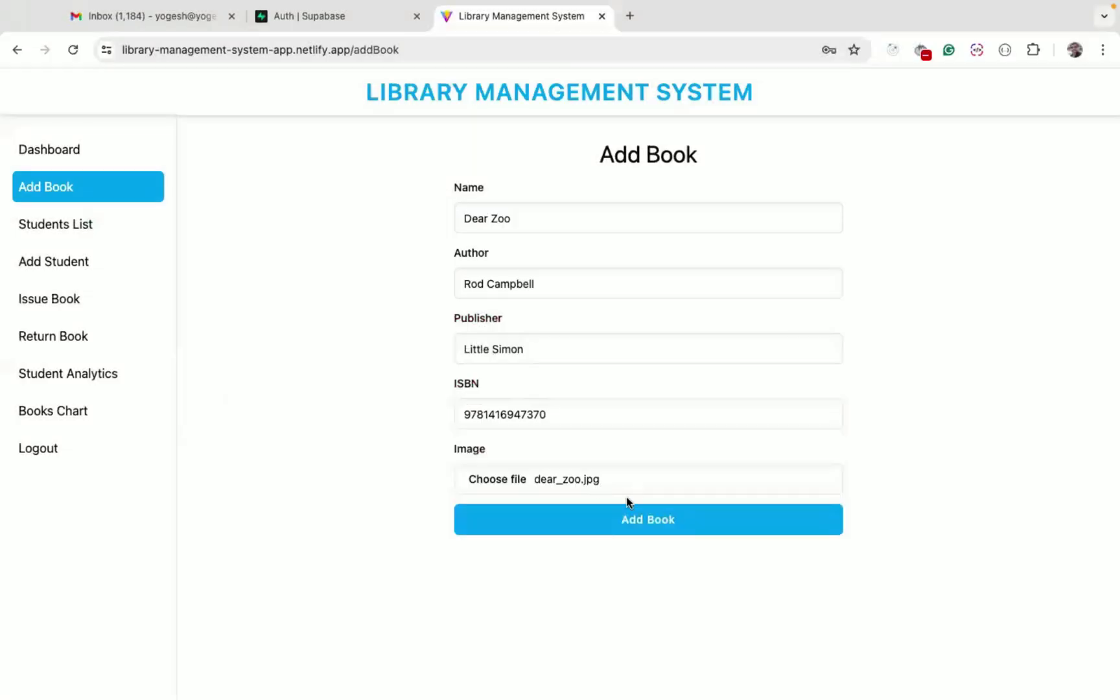
click(633, 528)
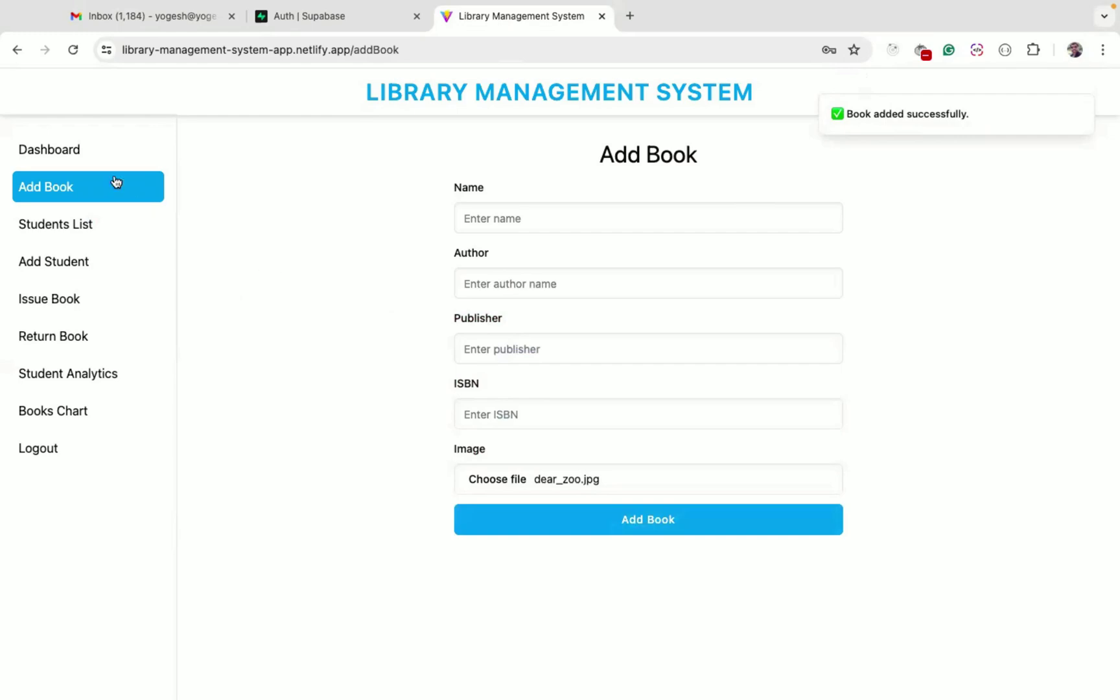
click(78, 154)
Inspect the new Dear Zoo row and check which student holds it
click(298, 289)
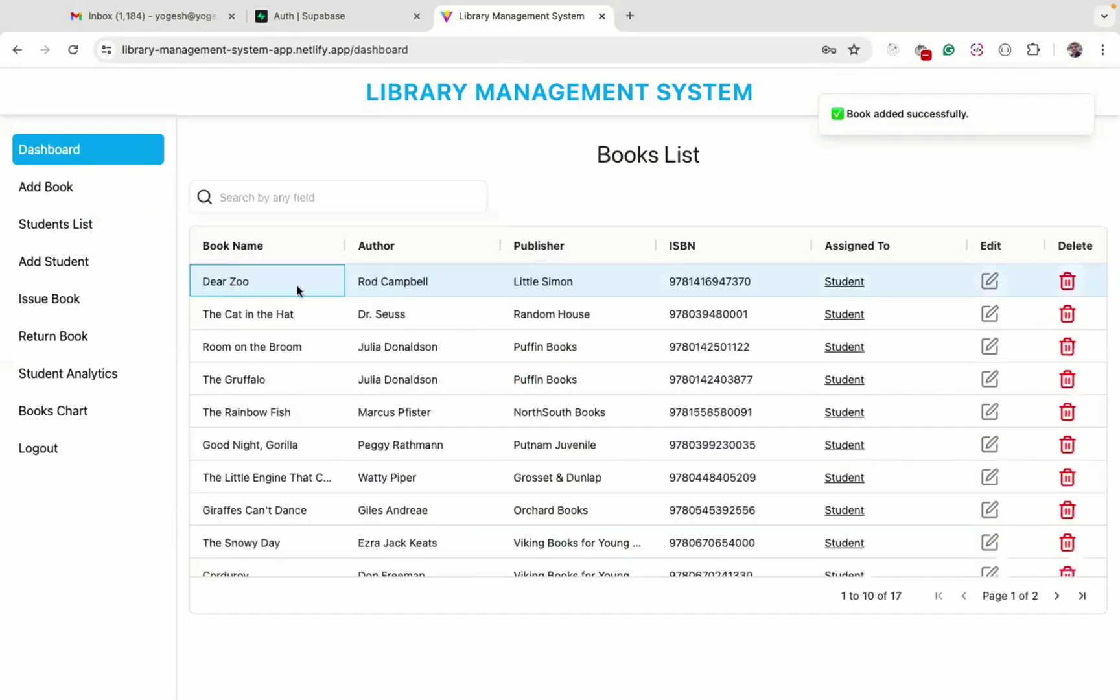
scroll(723, 295, right, 1)
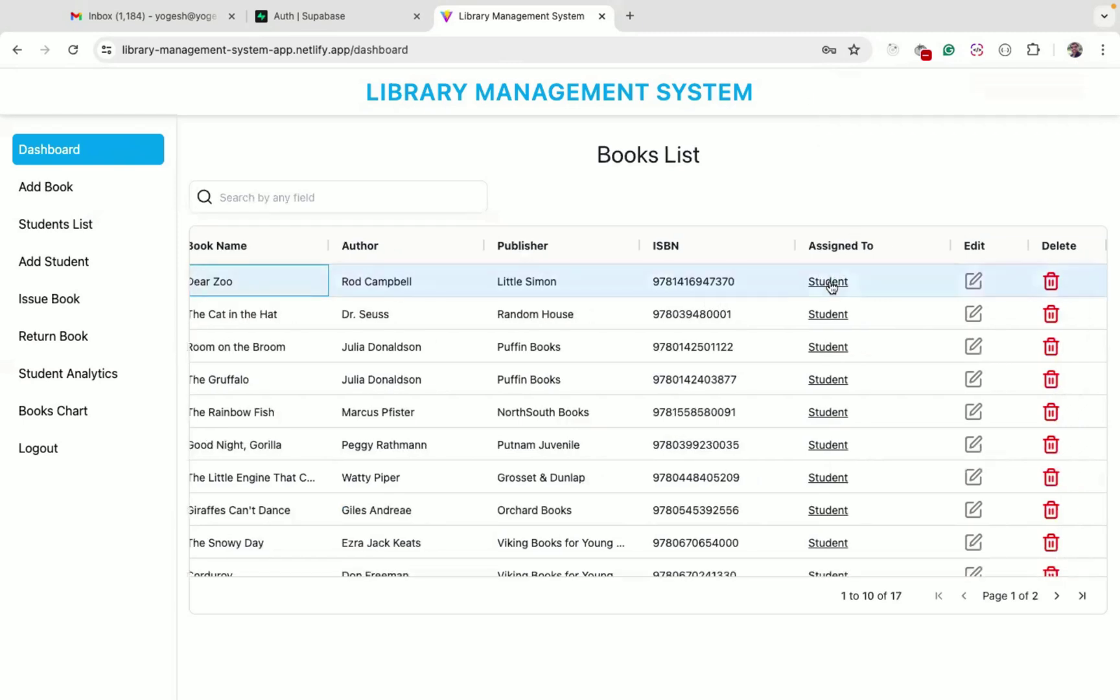
scroll(702, 288, left, 1)
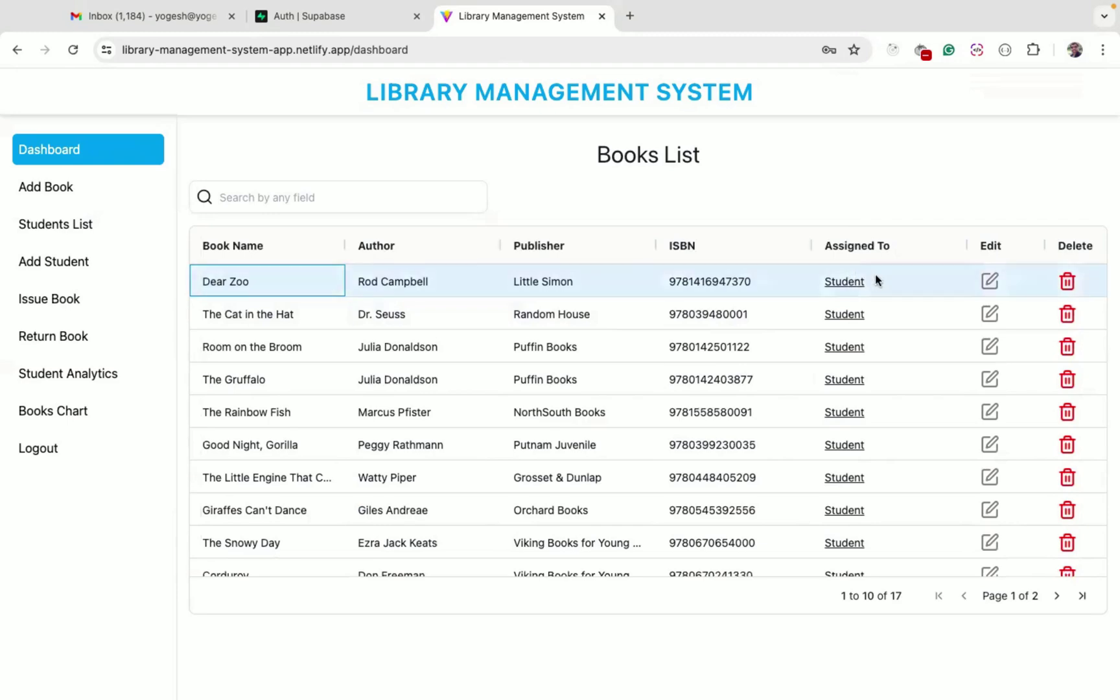
click(844, 283)
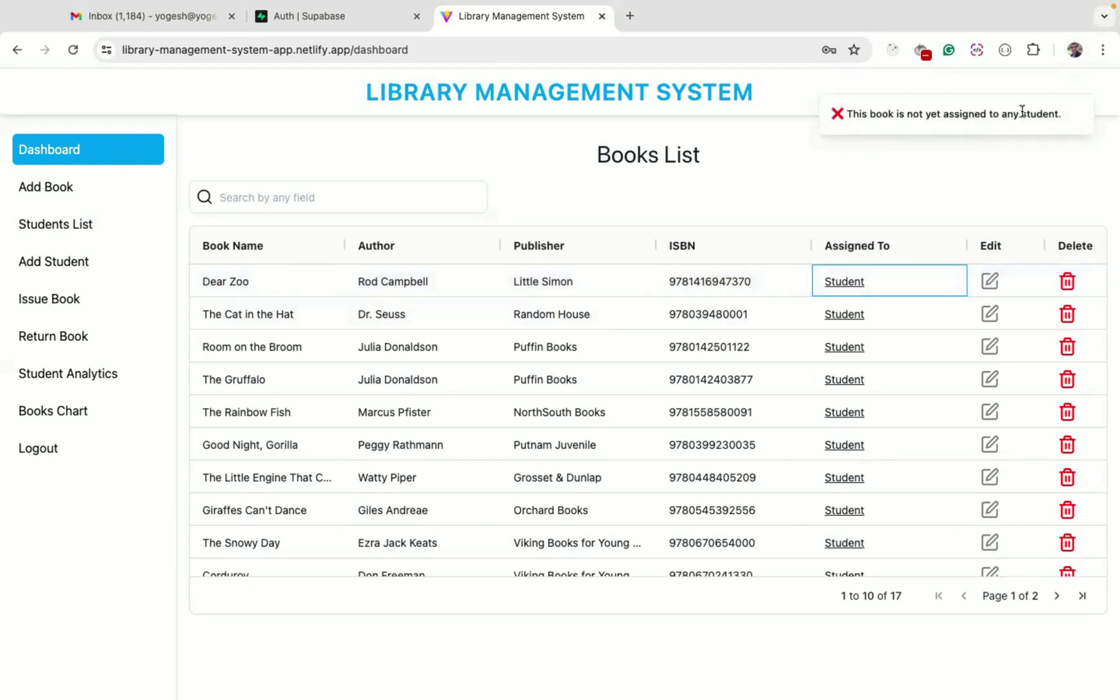
click(990, 280)
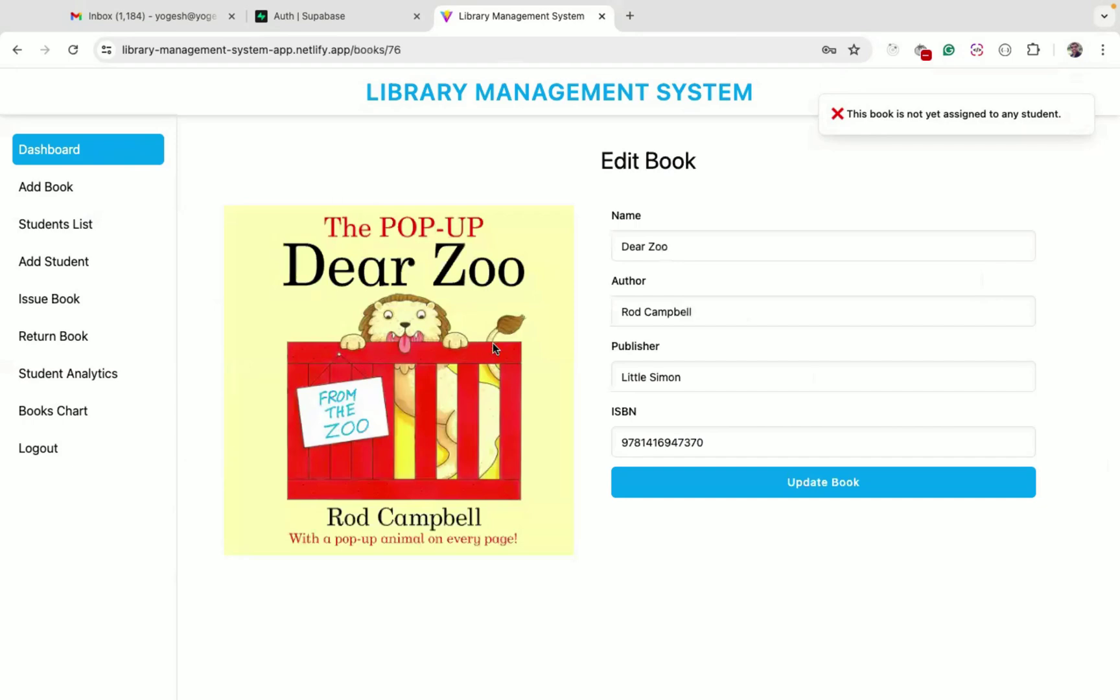
click(706, 443)
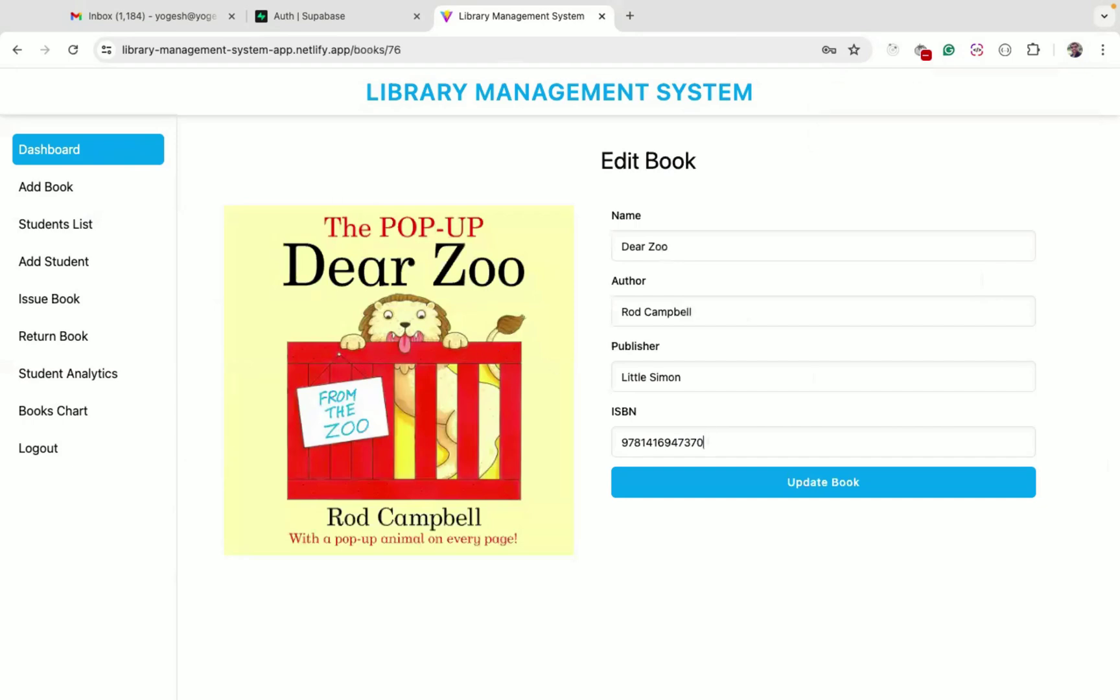
click(805, 491)
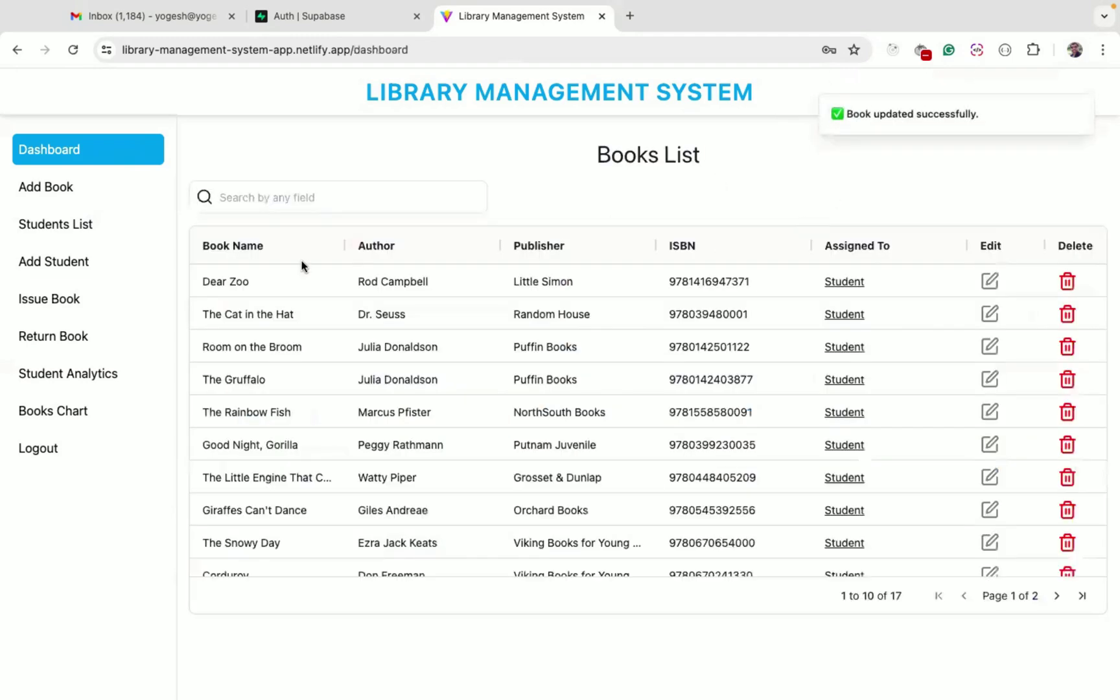
scroll(473, 278, right, 1)
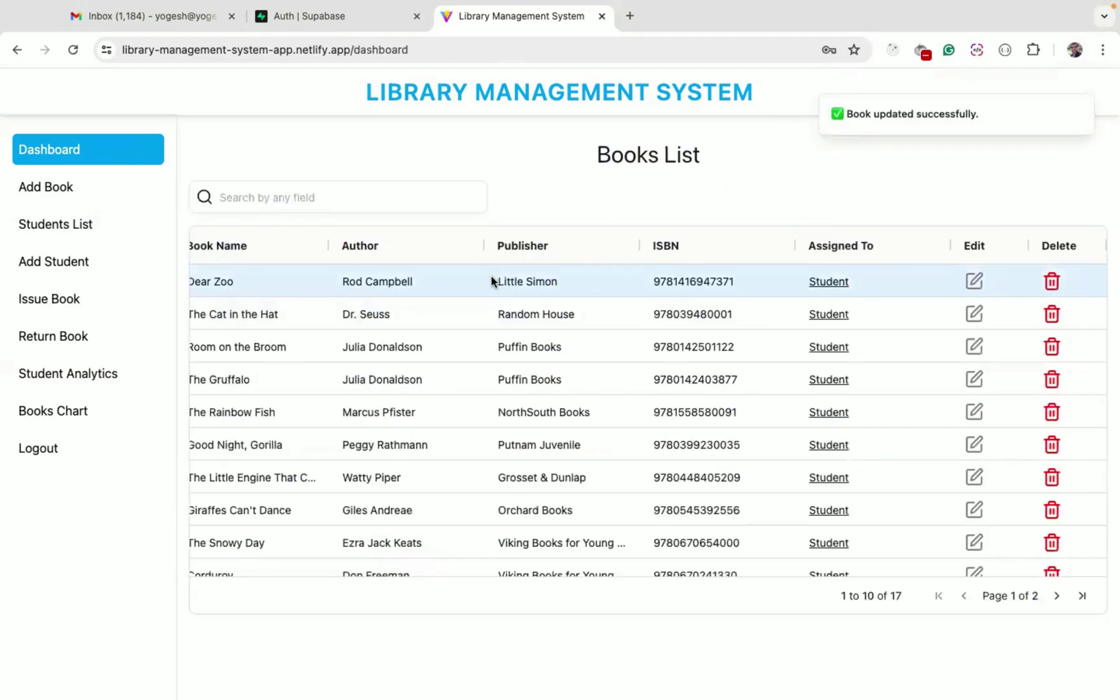
scroll(491, 280, left, 1)
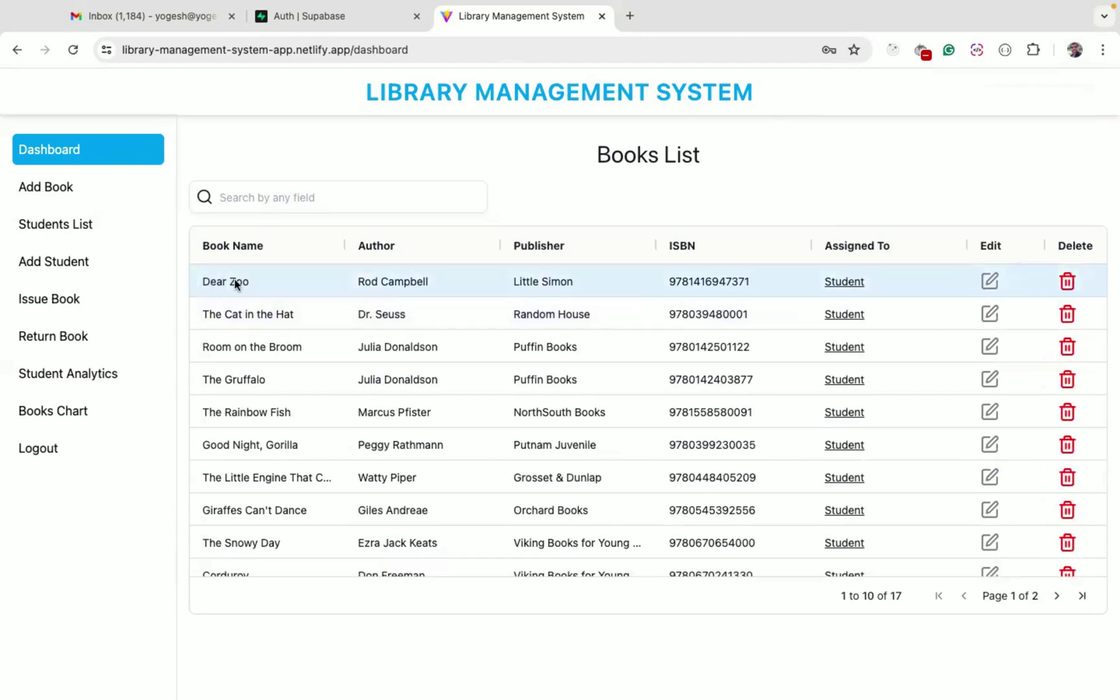
Rename Dear Zoo to 'Dear Zoo updated' and save it
click(989, 282)
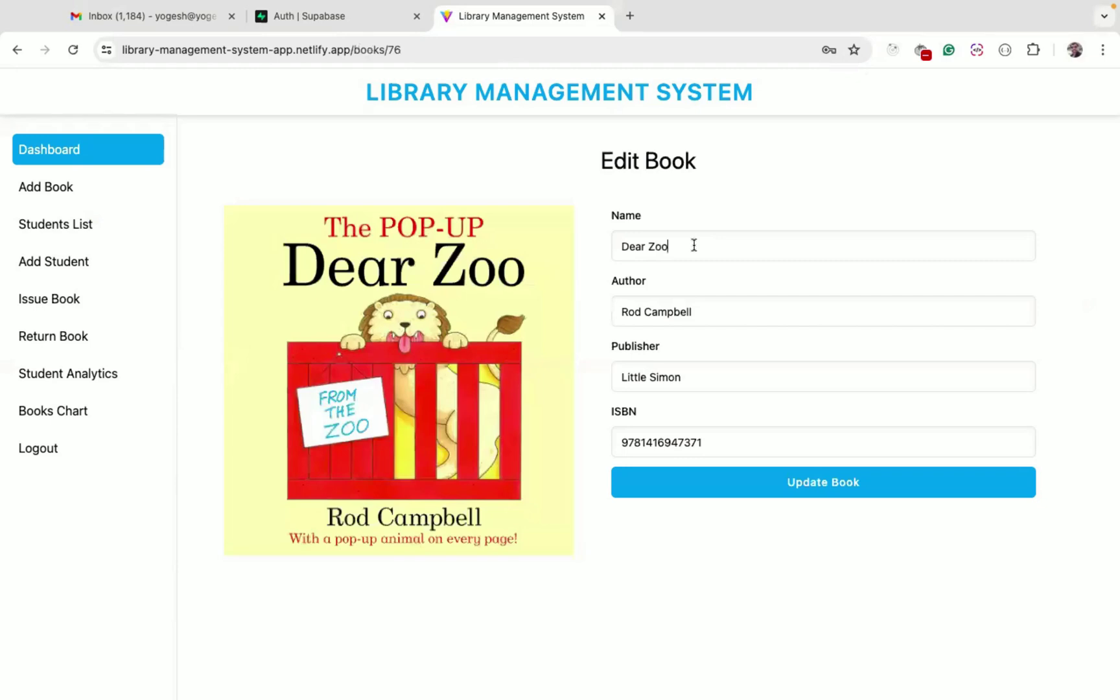
text(updated)
click(811, 488)
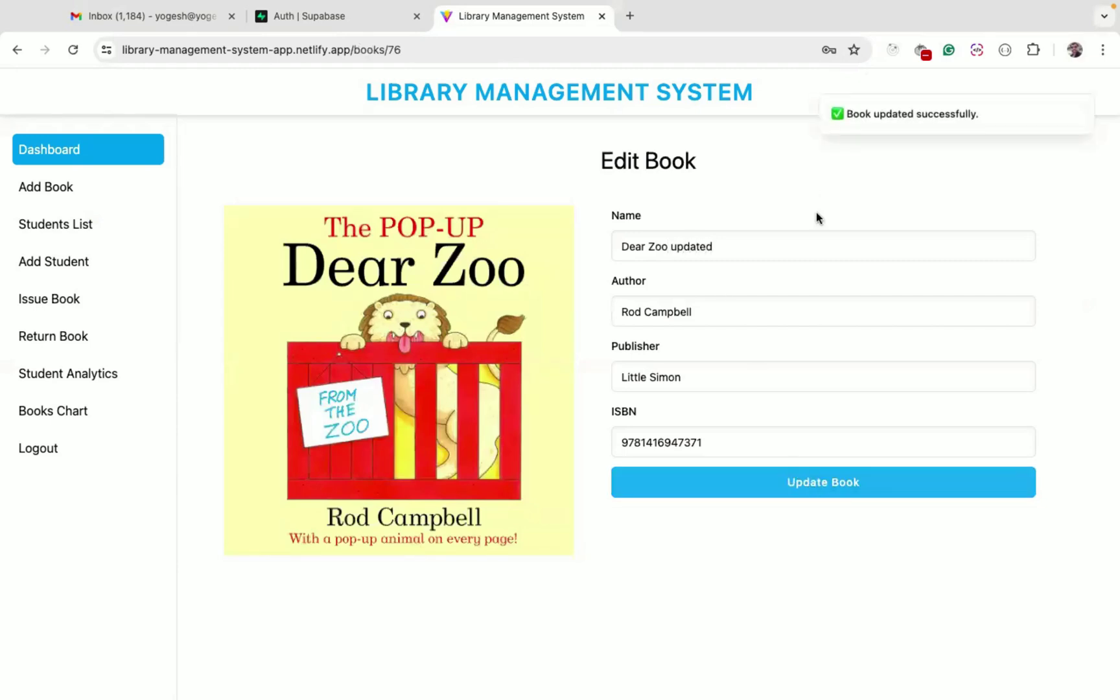
click(300, 285)
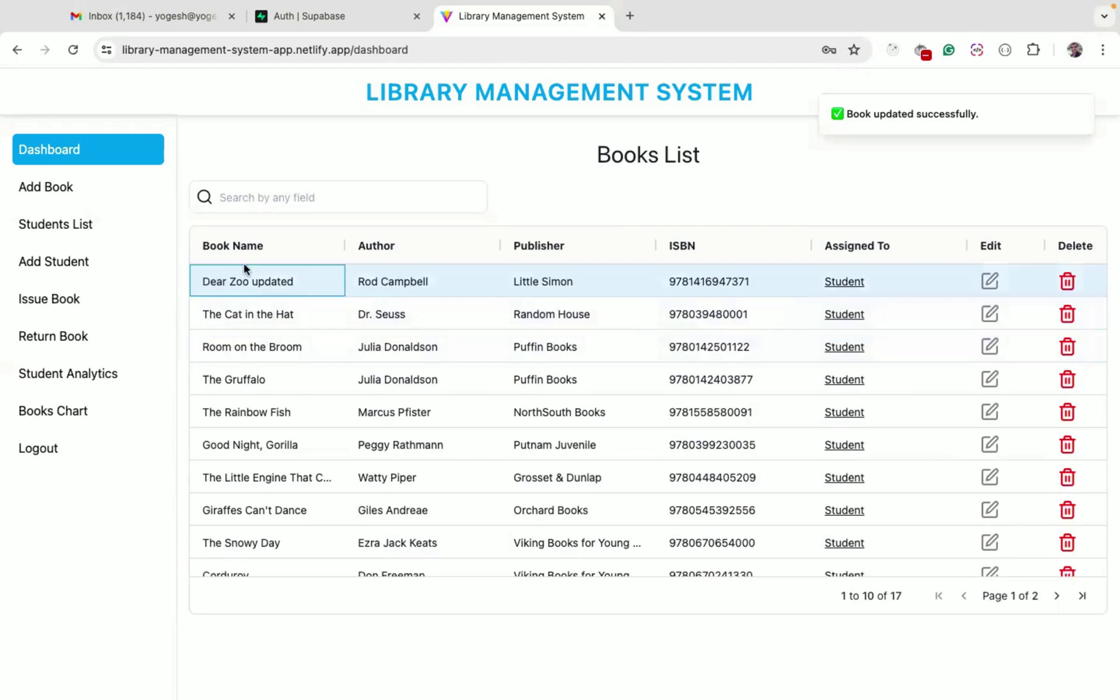
Restore the title to 'Dear Zoo', save, and confirm no student holds it
click(990, 281)
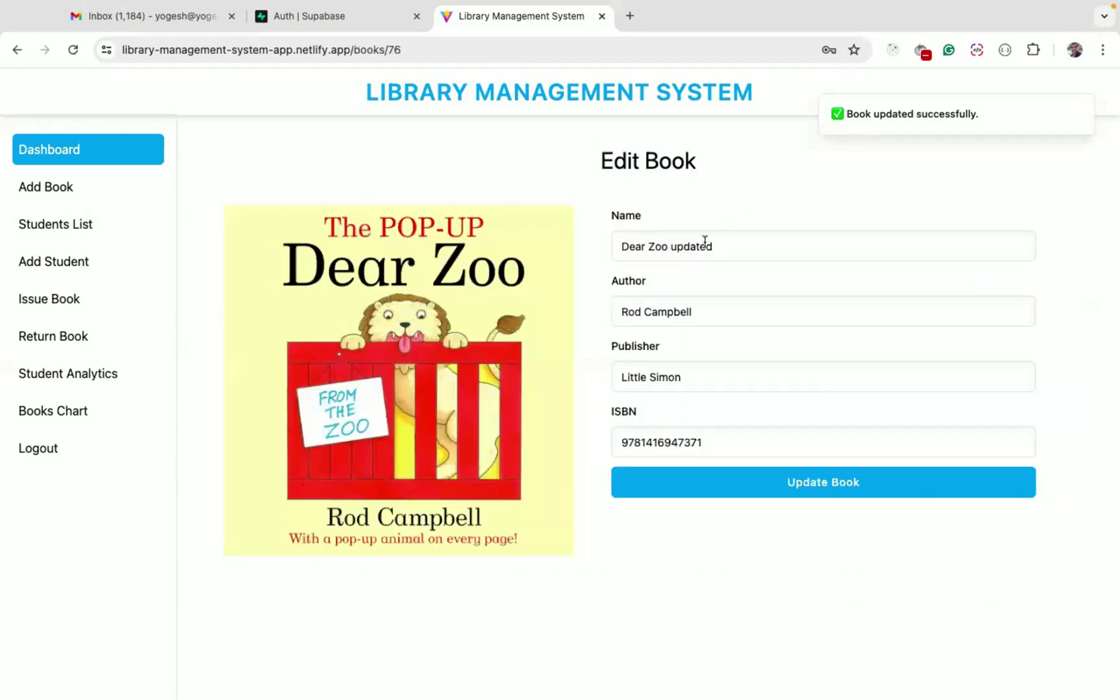
double_click(691, 246)
key(BackSpace)
key(BackSpace)
click(822, 484)
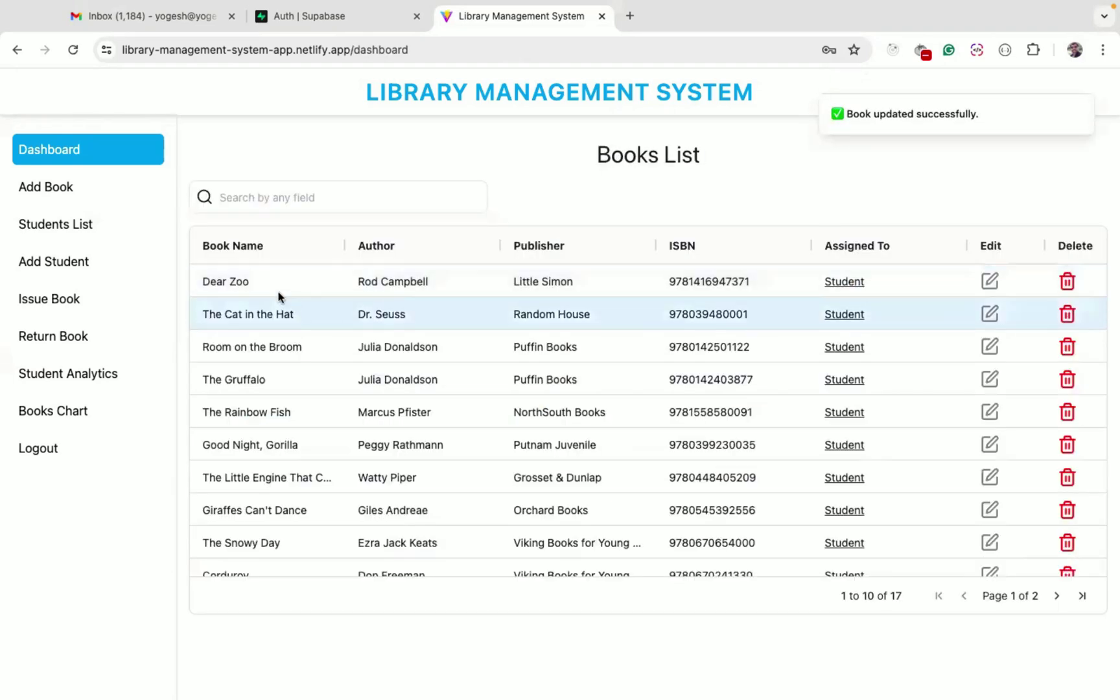
click(846, 283)
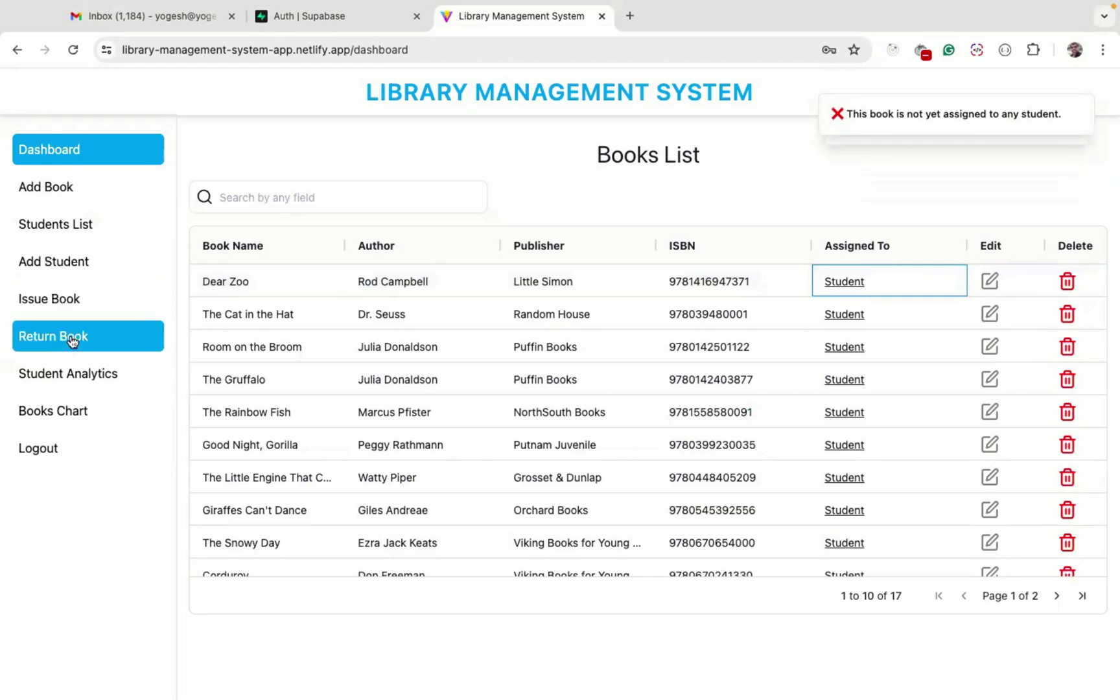
Issue Dear Zoo to the class 11 student found by searching 'cha', then return to the Books List
click(62, 302)
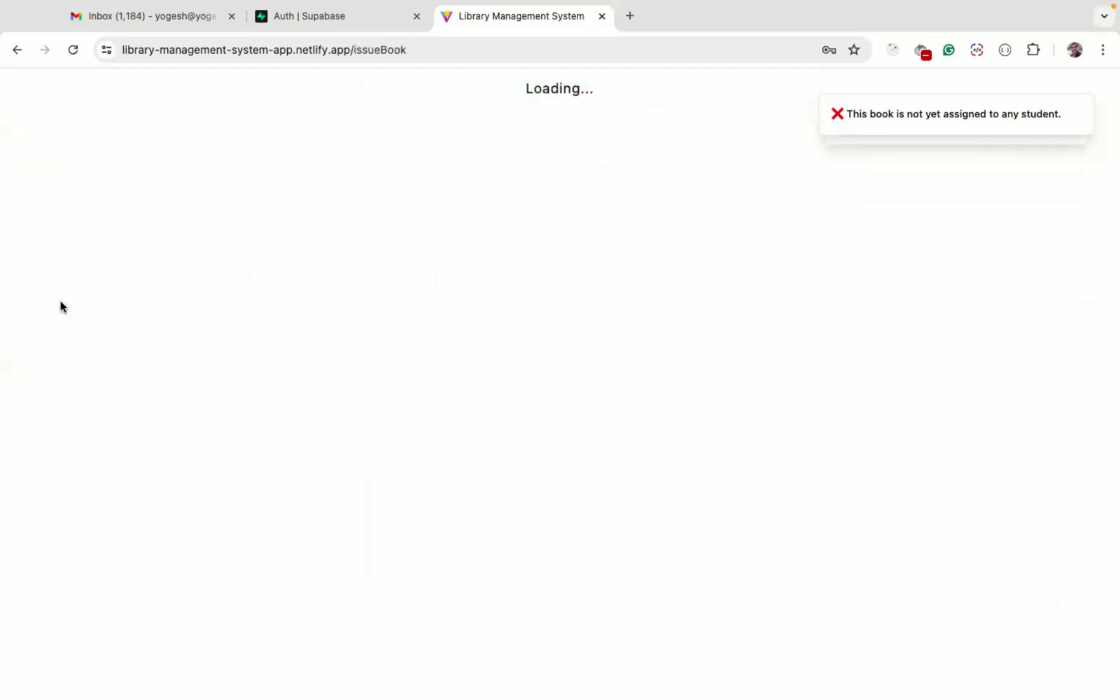
click(575, 245)
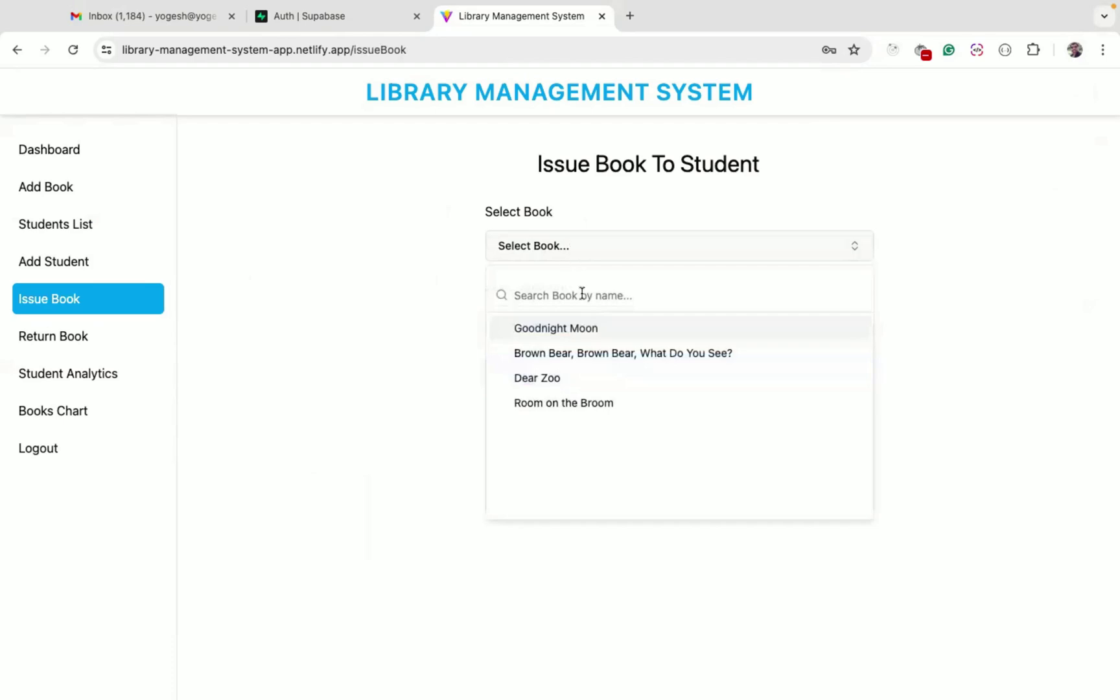
click(558, 381)
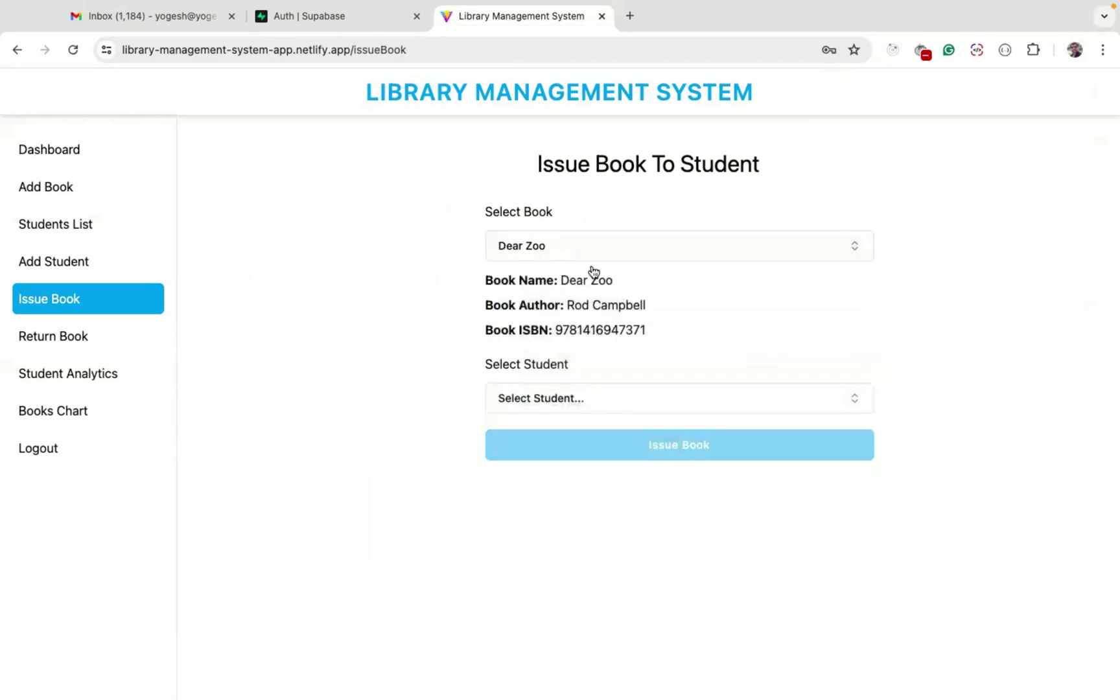
click(562, 406)
scroll(606, 551, down, 2)
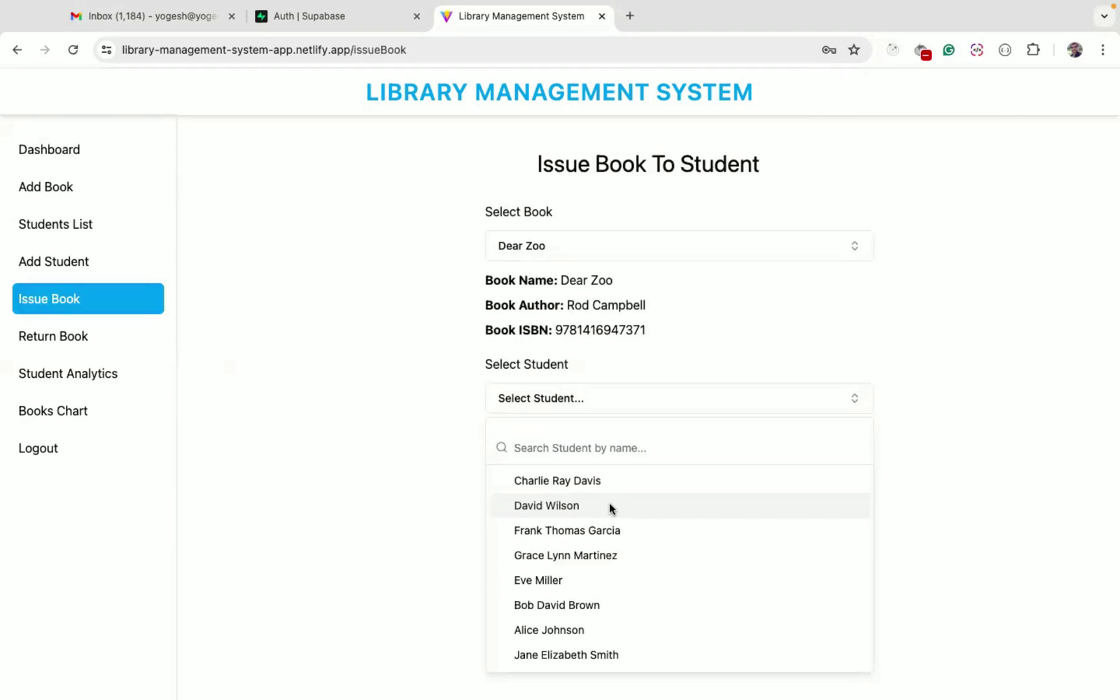
text(cha)
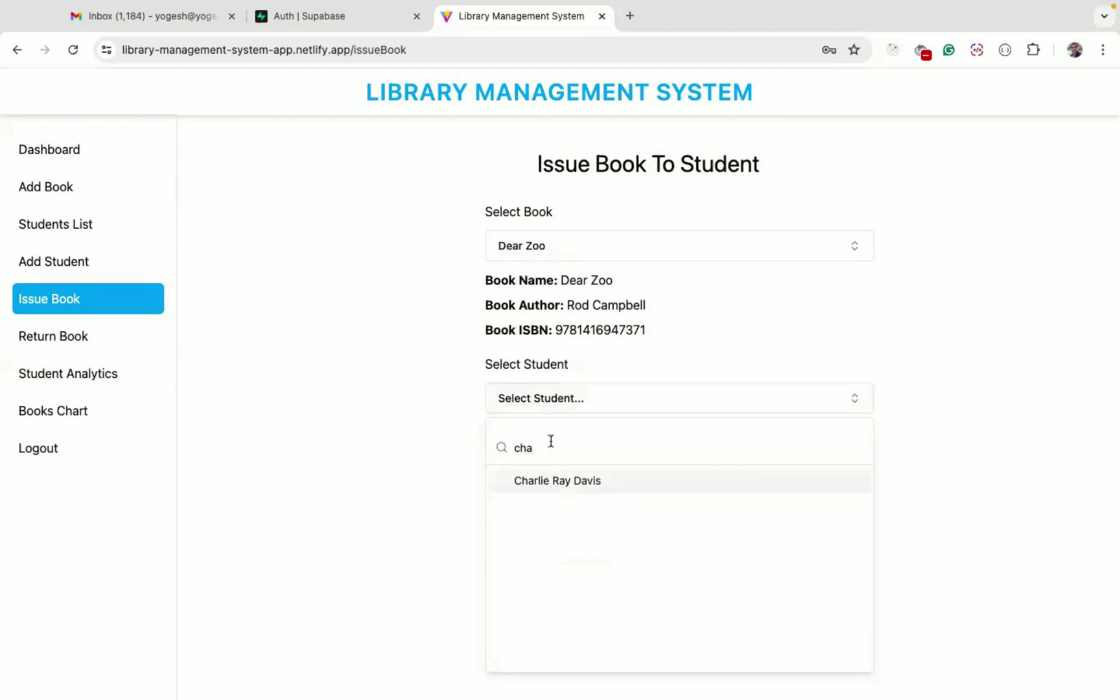
click(580, 481)
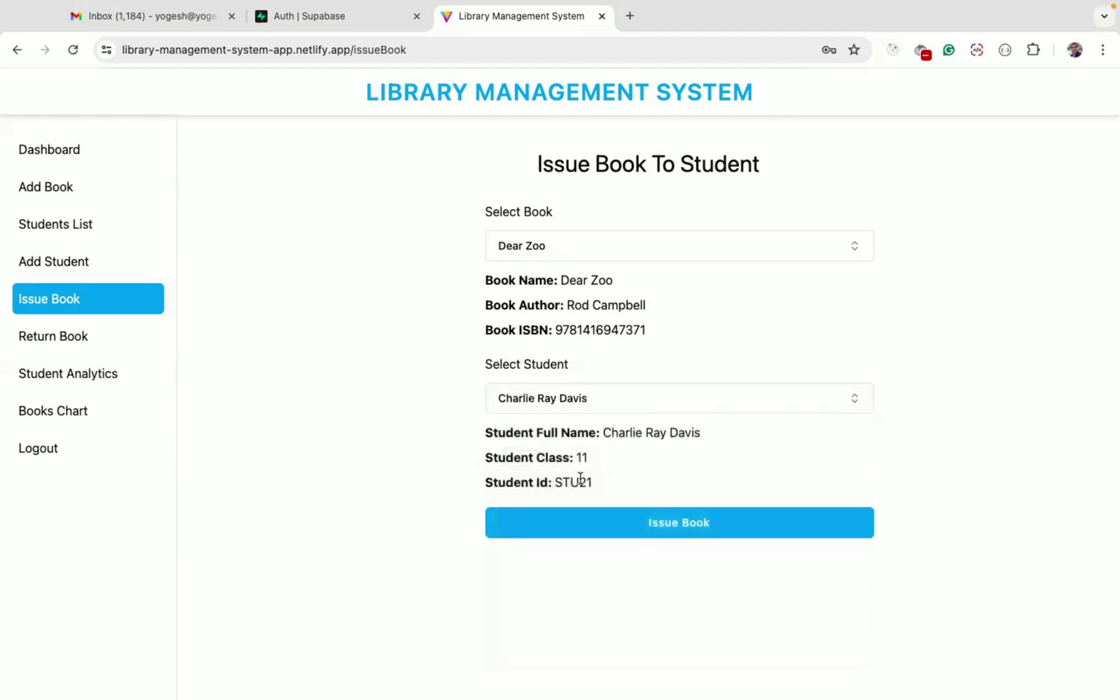
click(678, 529)
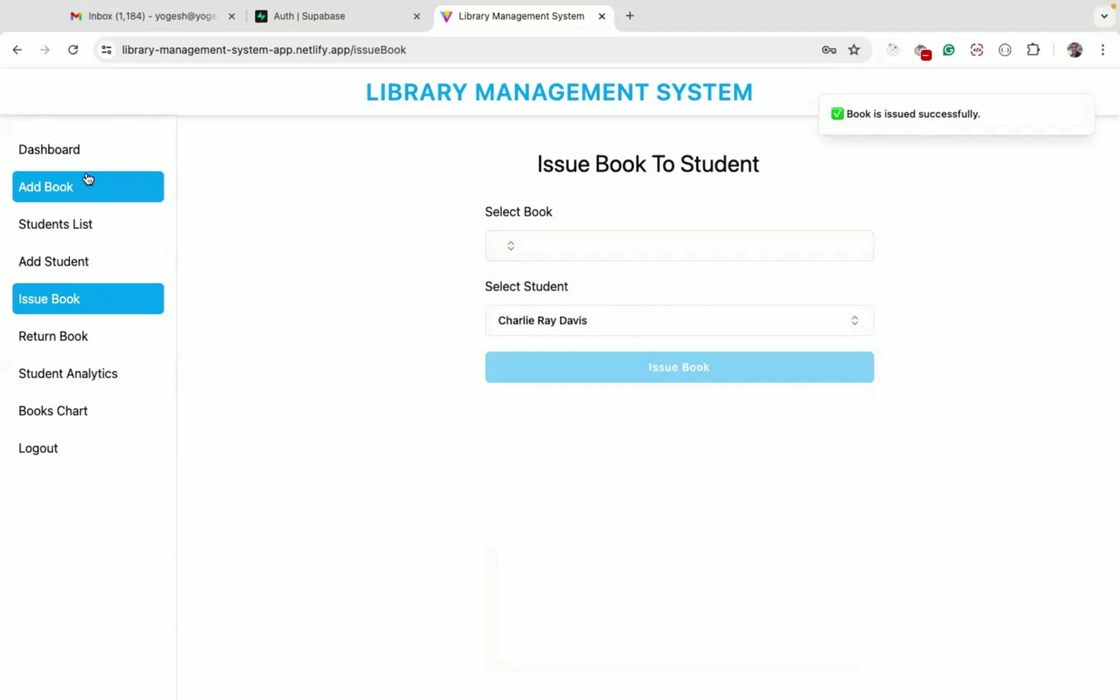
click(70, 152)
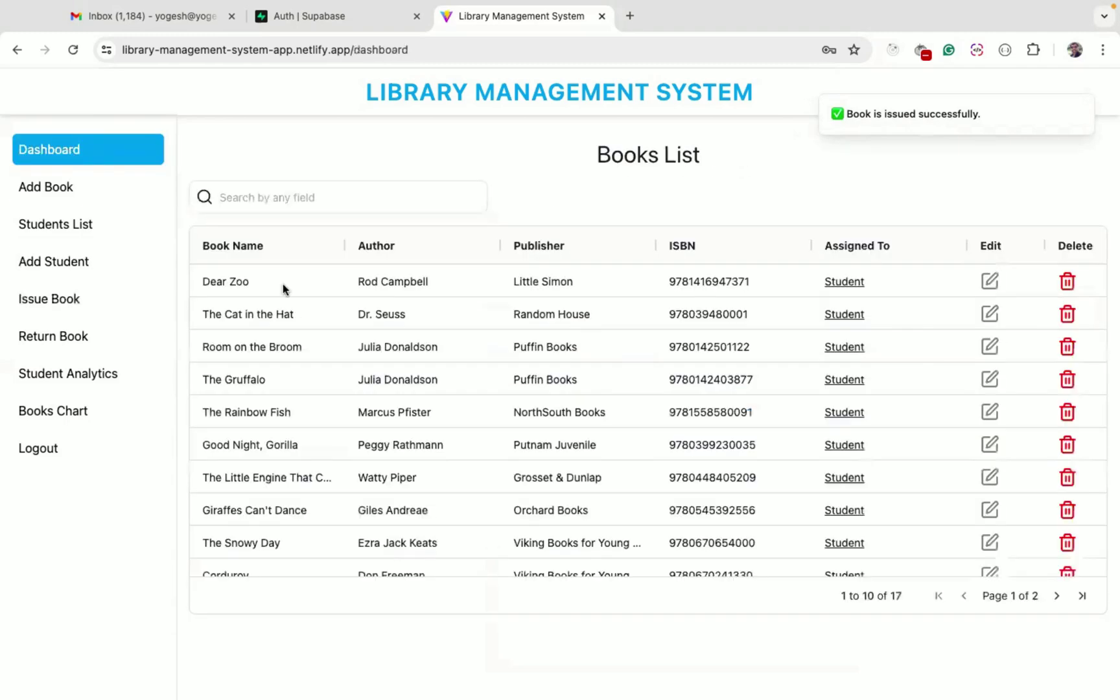
Open the student holding Dear Zoo and show the books issued to them
click(227, 285)
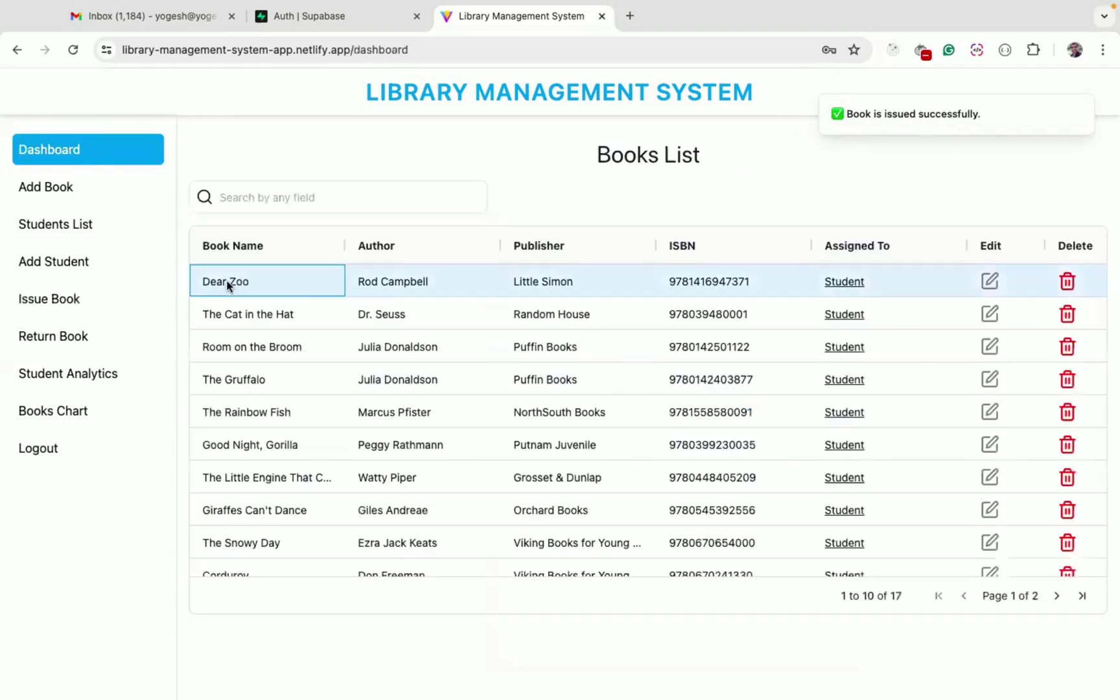
click(842, 282)
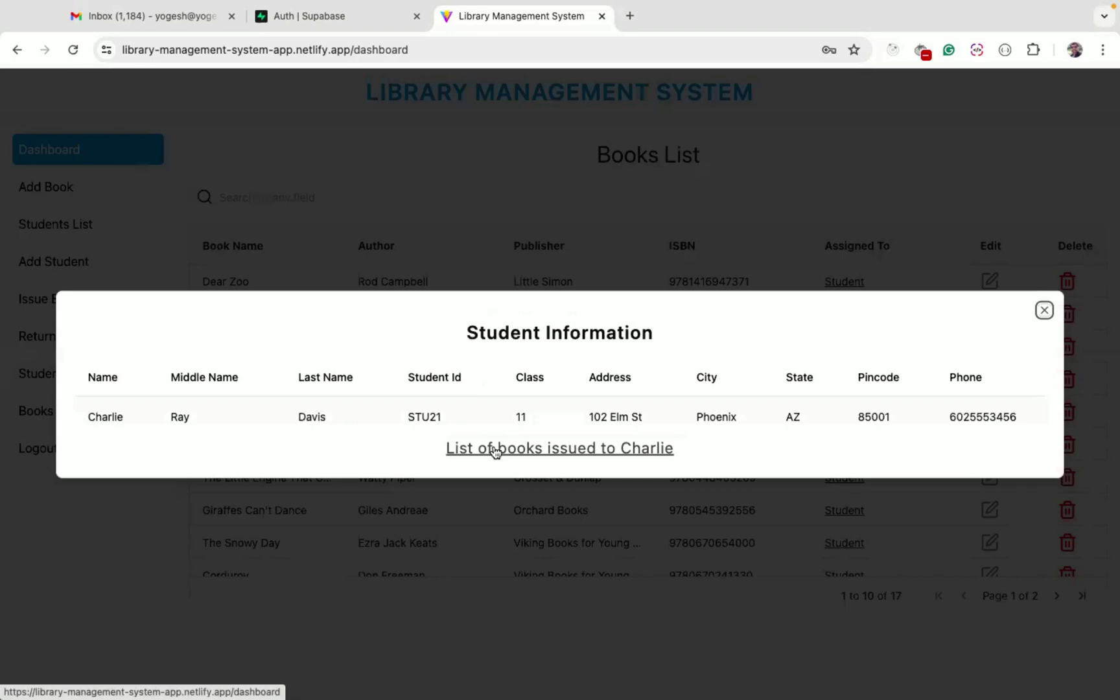
click(540, 452)
scroll(298, 397, down, 2)
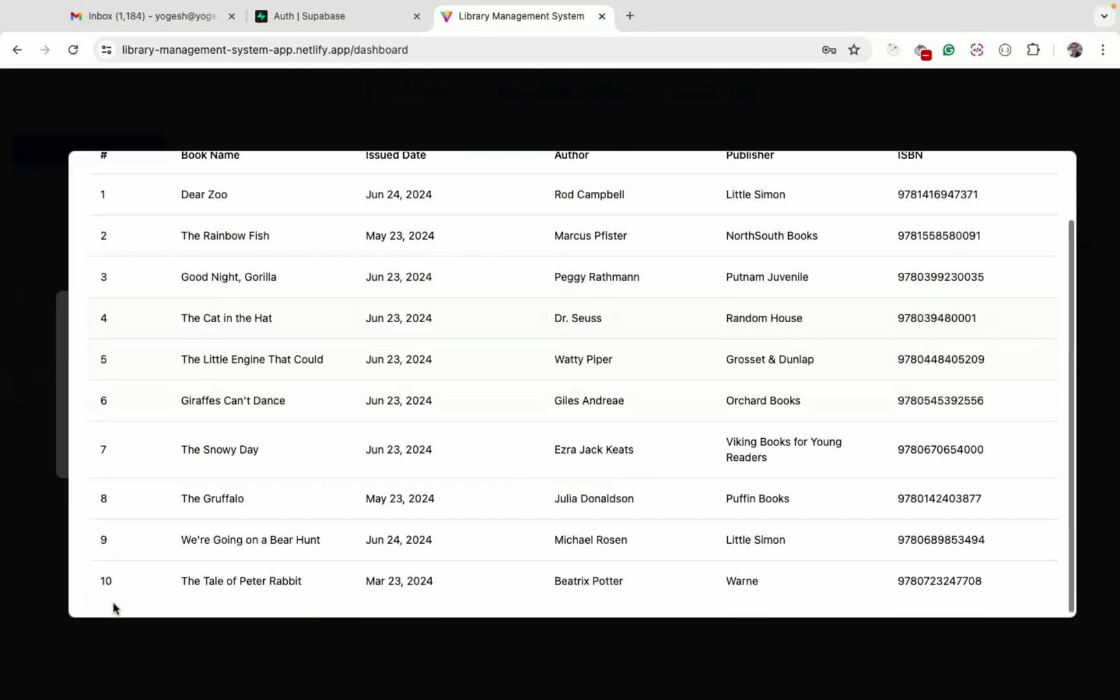
Review the issued list, with Dear Zoo first, issued Jun 24, 2024, then close both windows
double_click(104, 582)
scroll(211, 561, up, 2)
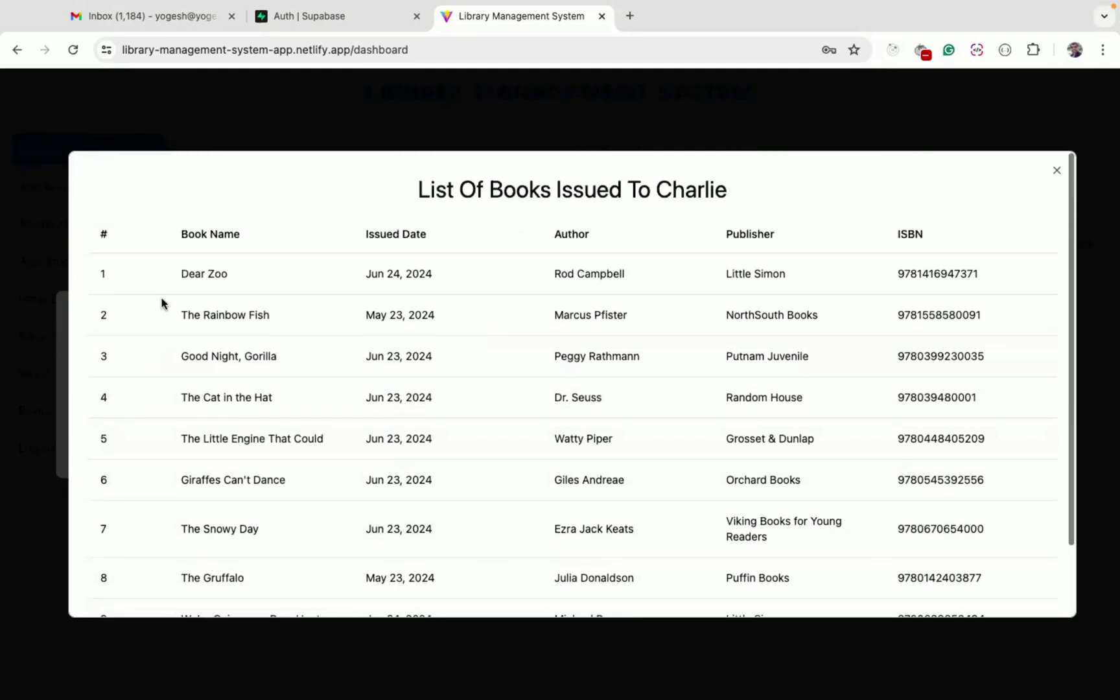
drag(98, 276, 279, 279)
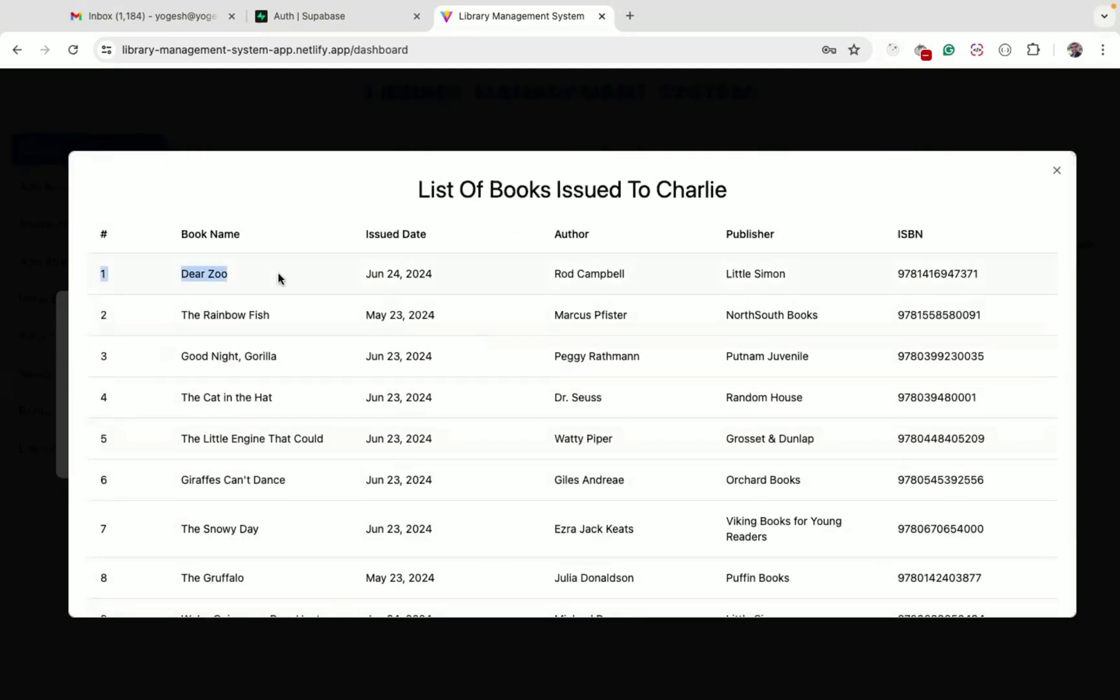
double_click(391, 274)
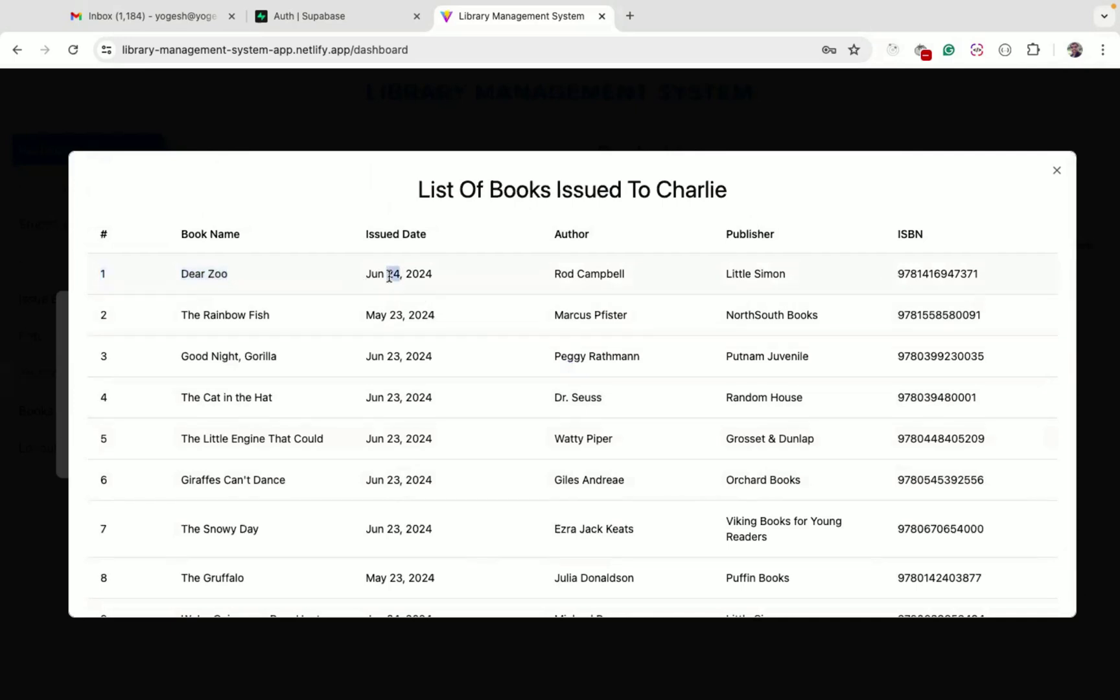
click(1093, 308)
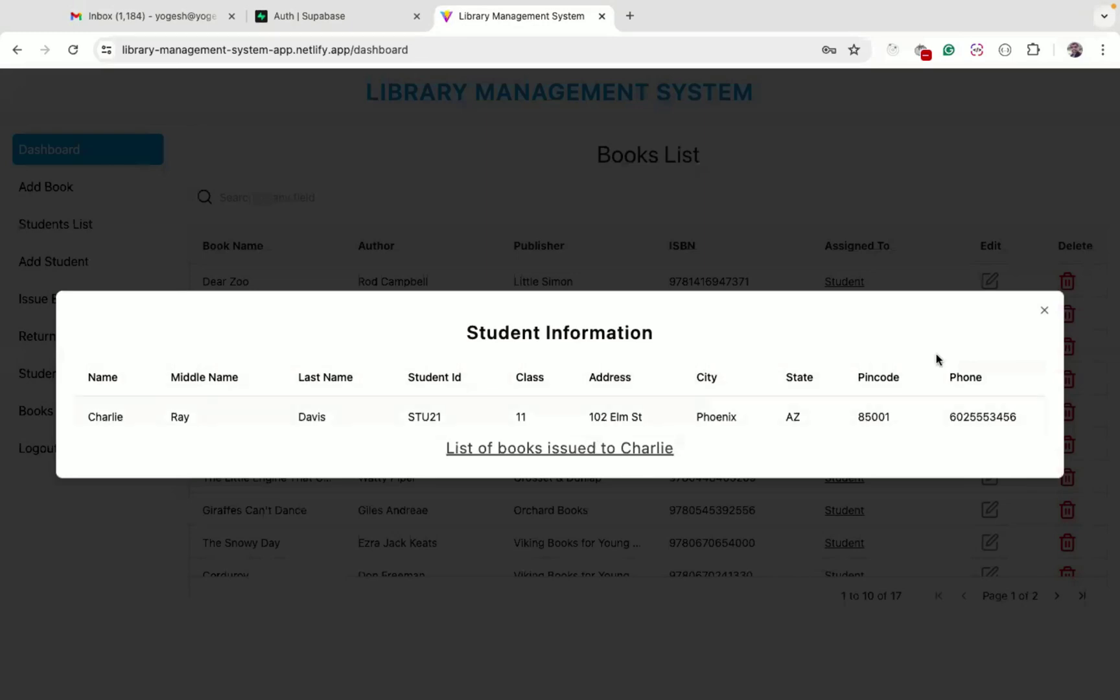
click(1045, 310)
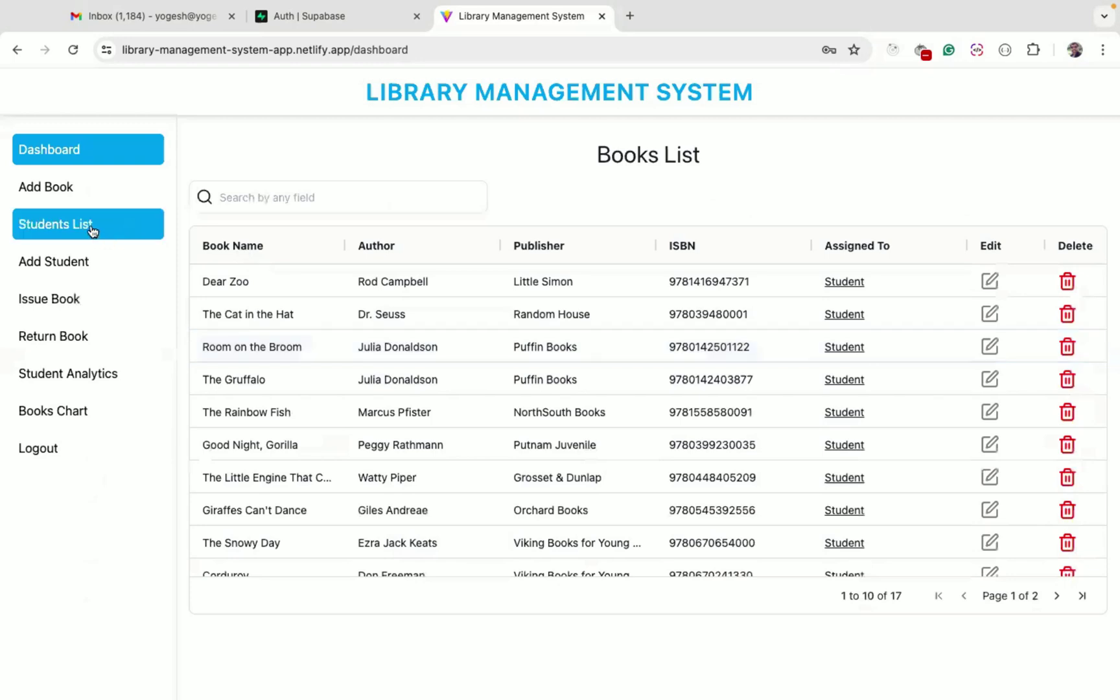
Open the Students List and scroll across its columns
click(93, 227)
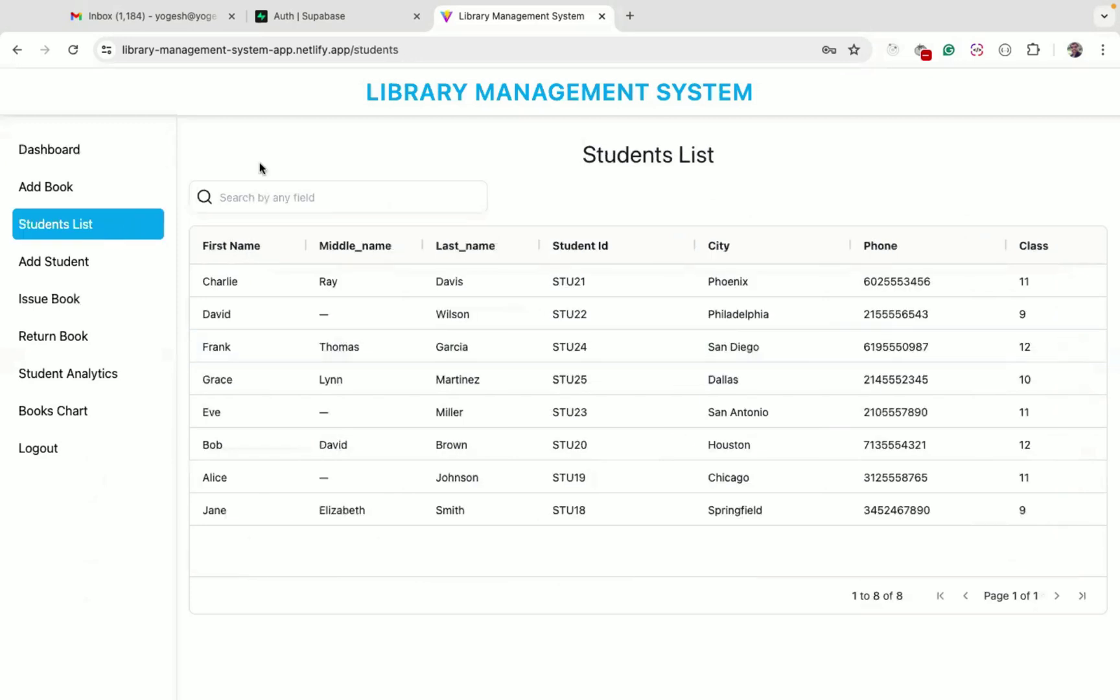
click(577, 281)
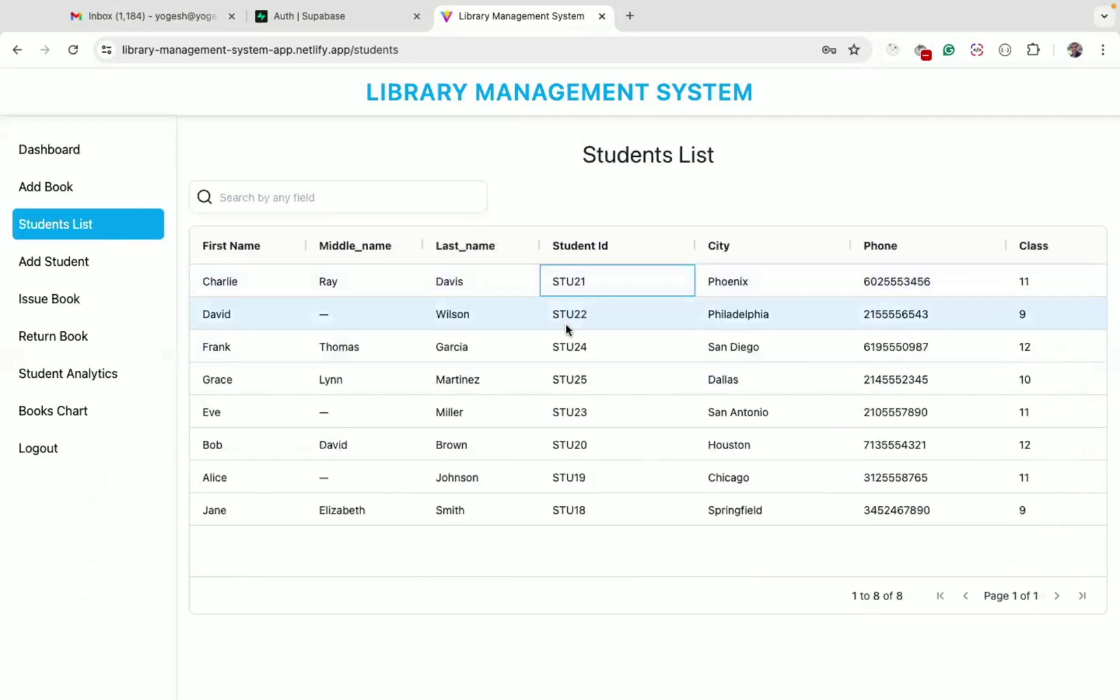
scroll(566, 339, right, 2)
scroll(567, 339, right, 2)
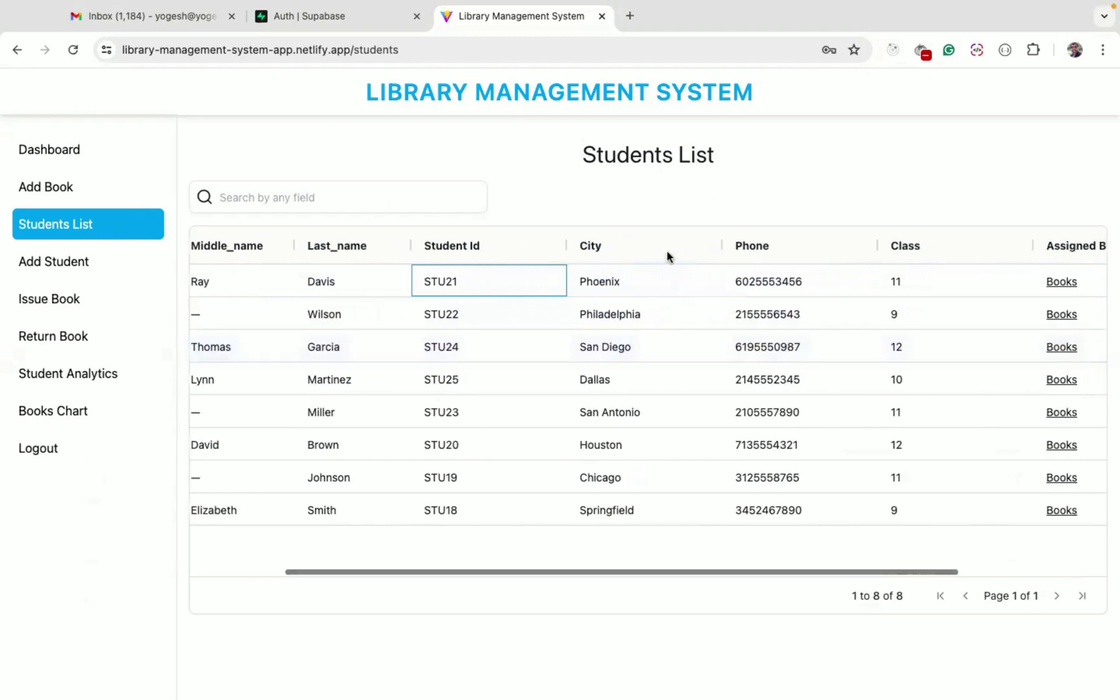
scroll(813, 300, right, 3)
scroll(814, 300, right, 1)
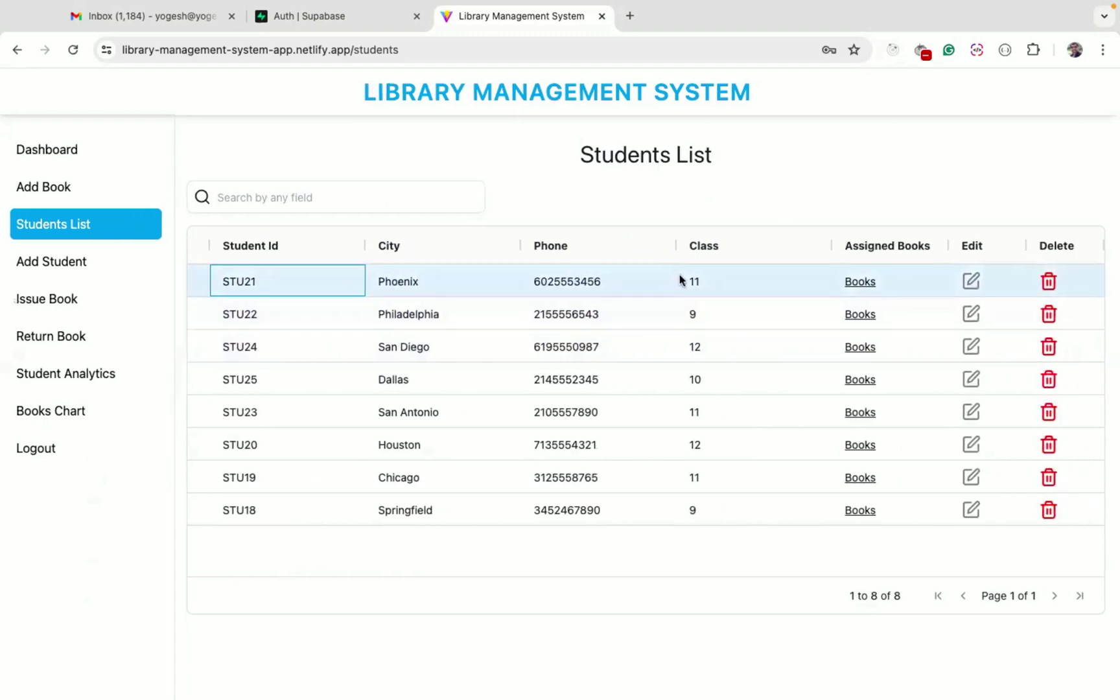
scroll(689, 333, left, 5)
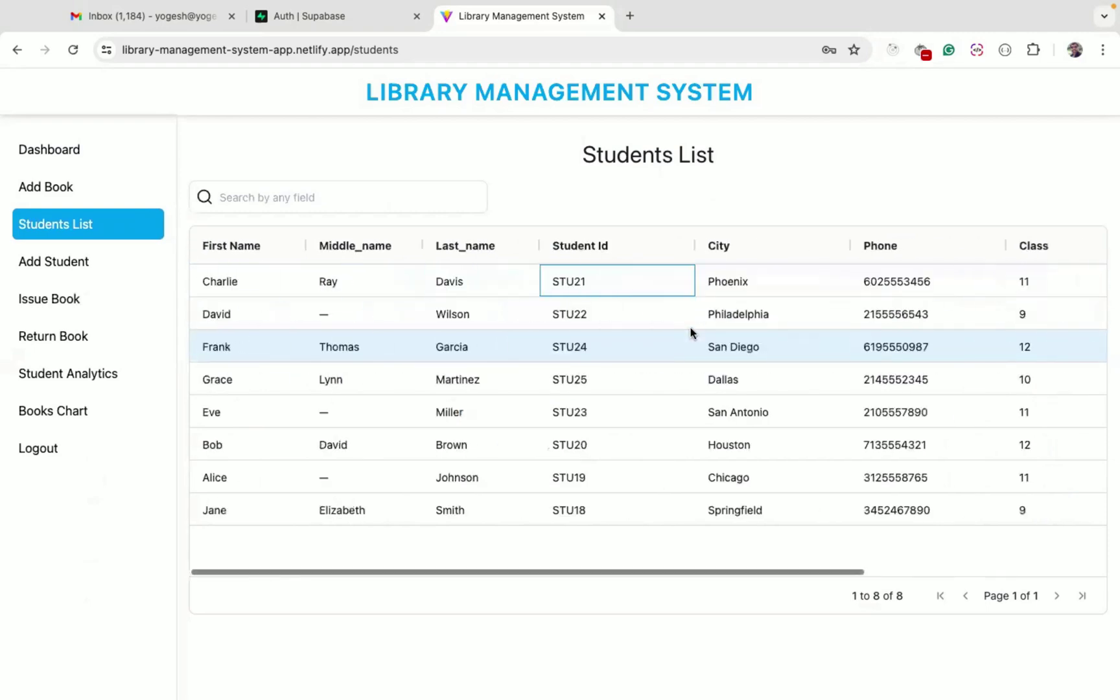
click(236, 286)
scroll(428, 327, right, 5)
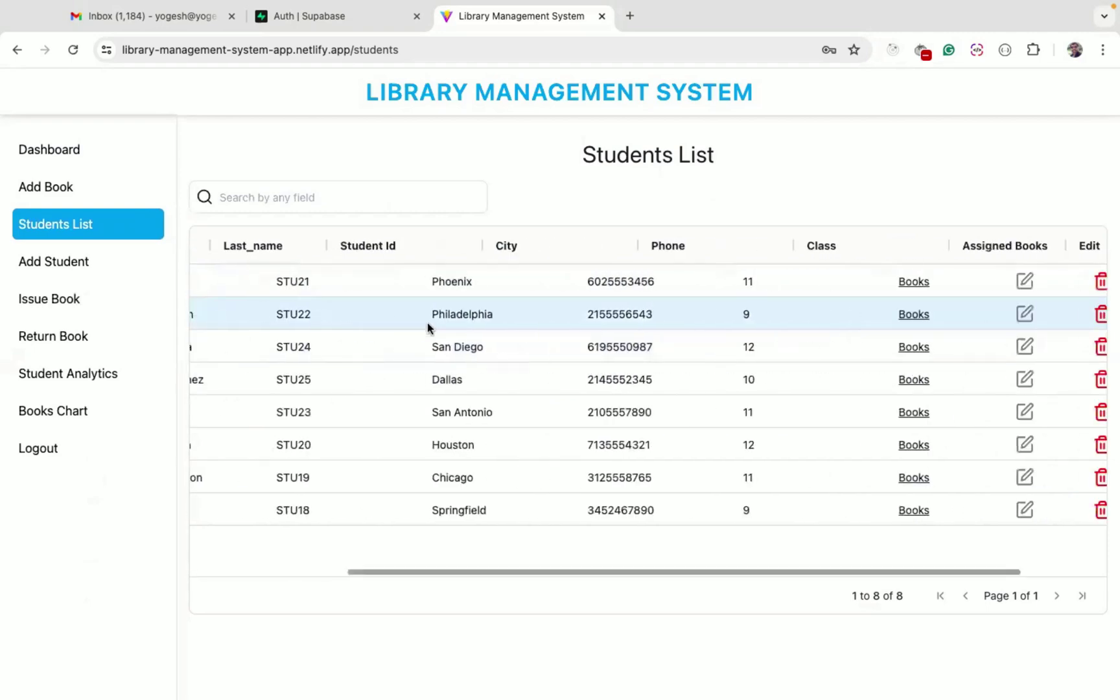
View and close a student's issued-books list, then open student STU22 for editing
click(867, 282)
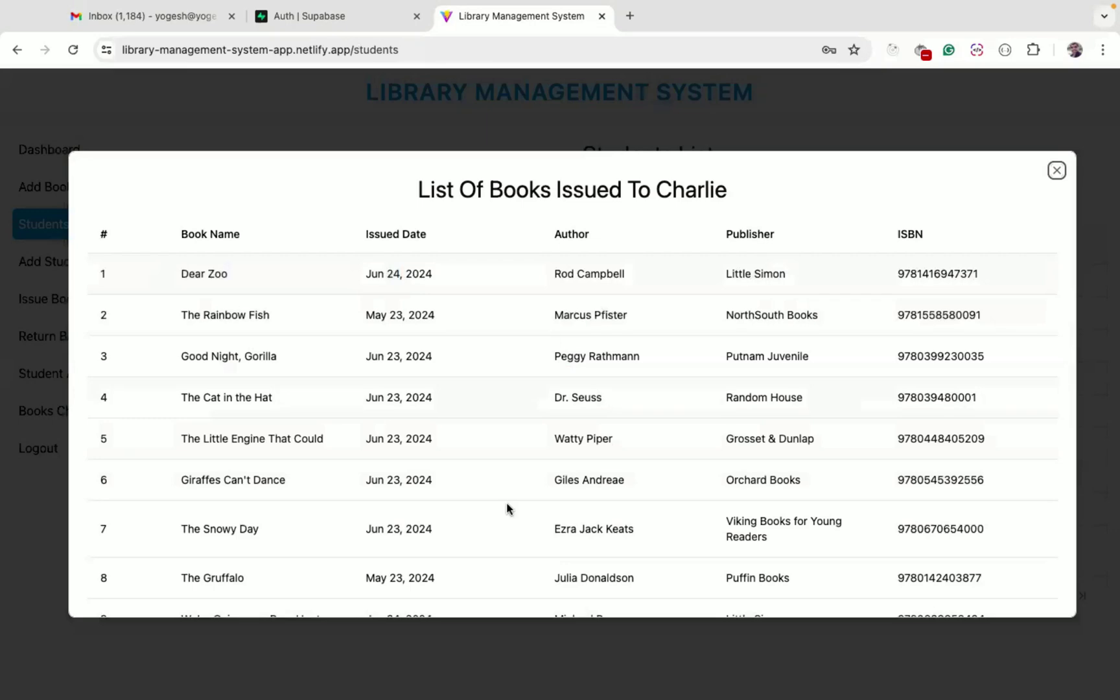
scroll(503, 520, down, 3)
scroll(503, 520, up, 3)
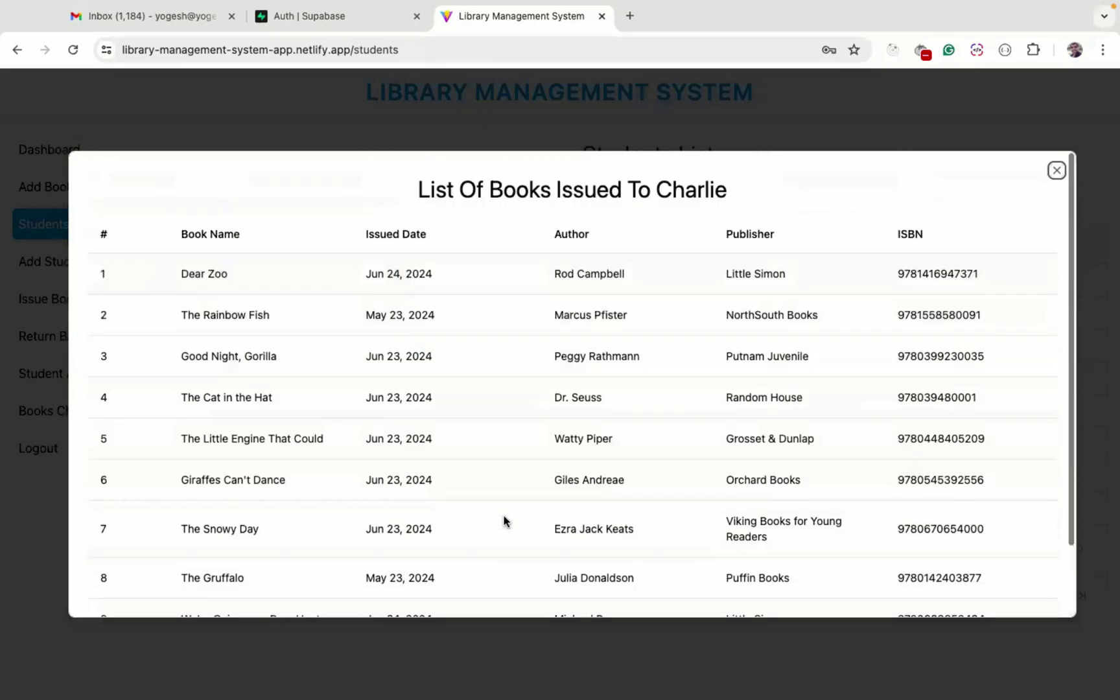
click(493, 665)
scroll(534, 363, right, 5)
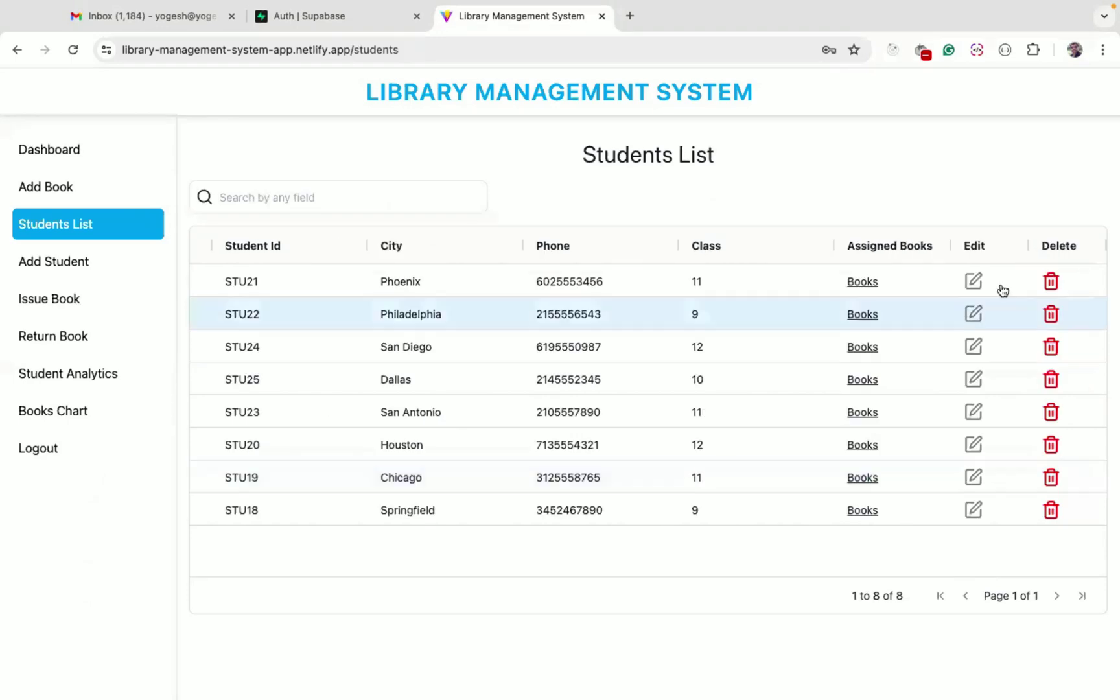
click(976, 316)
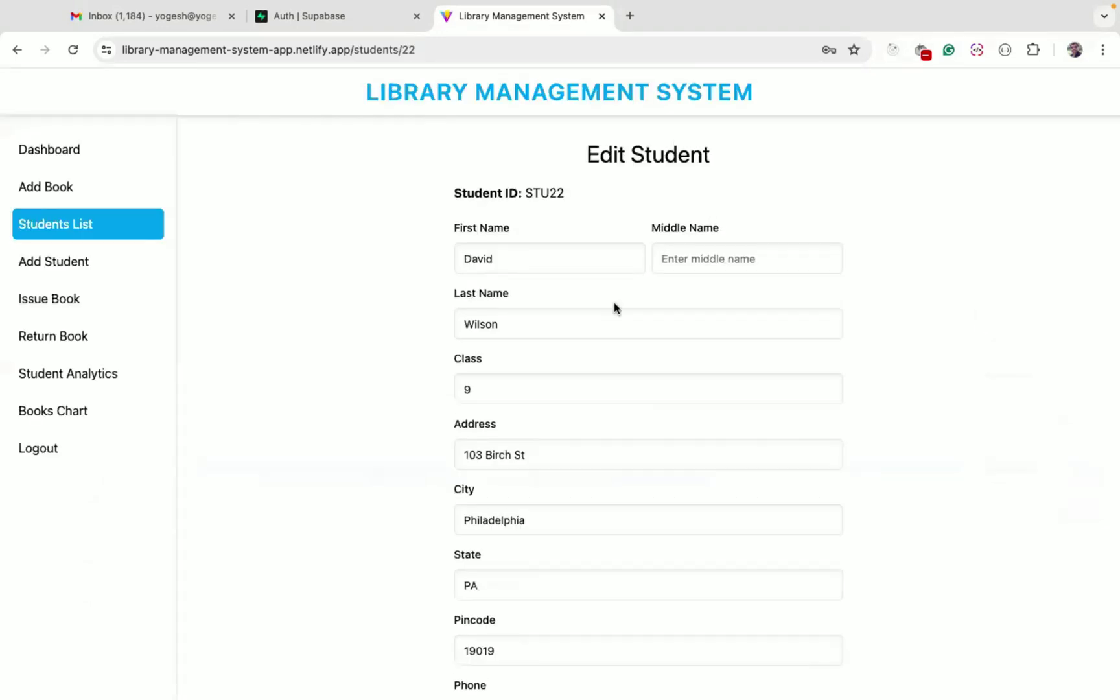
scroll(613, 303, down, 2)
double_click(544, 84)
scroll(570, 163, up, 2)
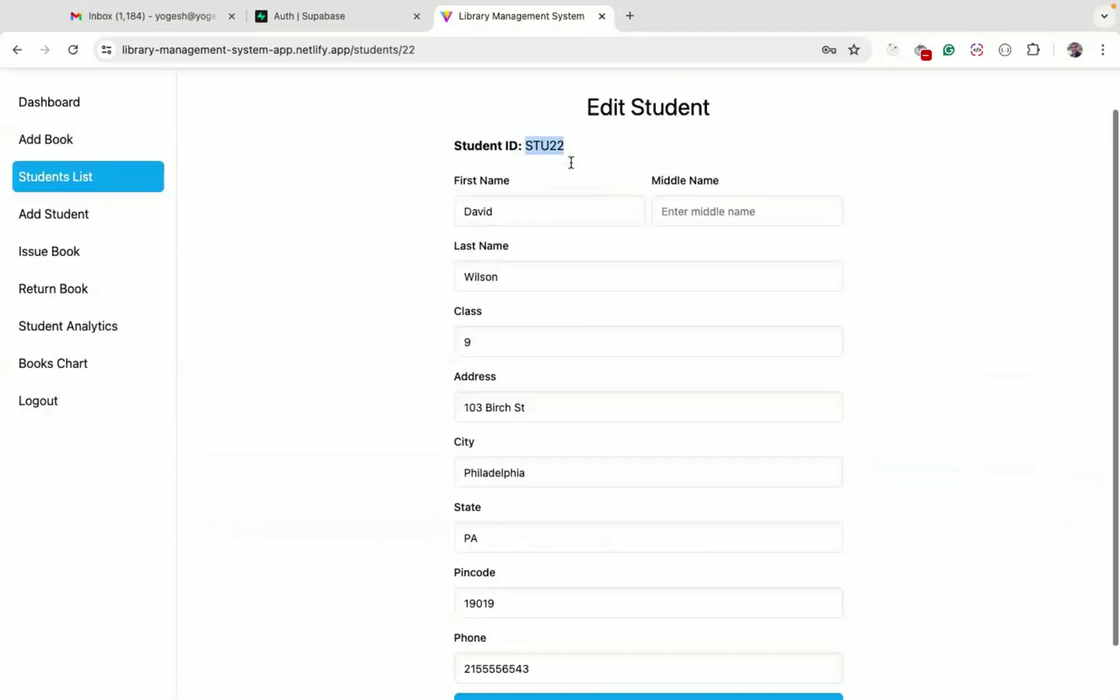
scroll(600, 220, down, 2)
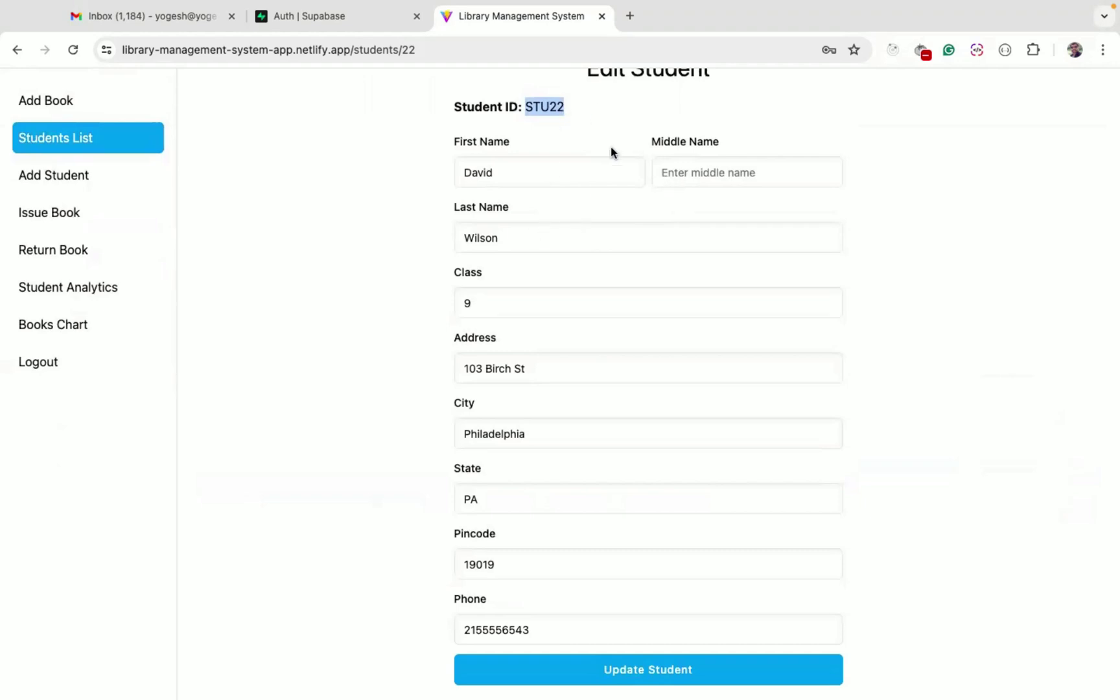
Copy a middle name from students.js in VS Code into the edited student's Middle Name field
key(ctrl+Right)
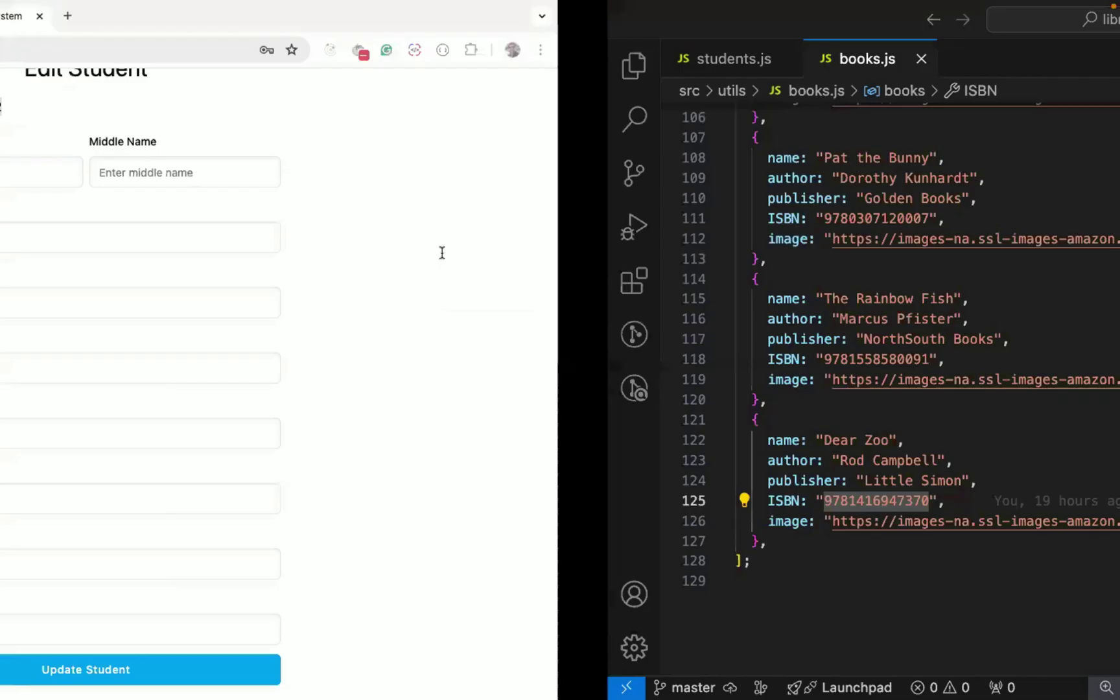
click(120, 57)
key(super+f)
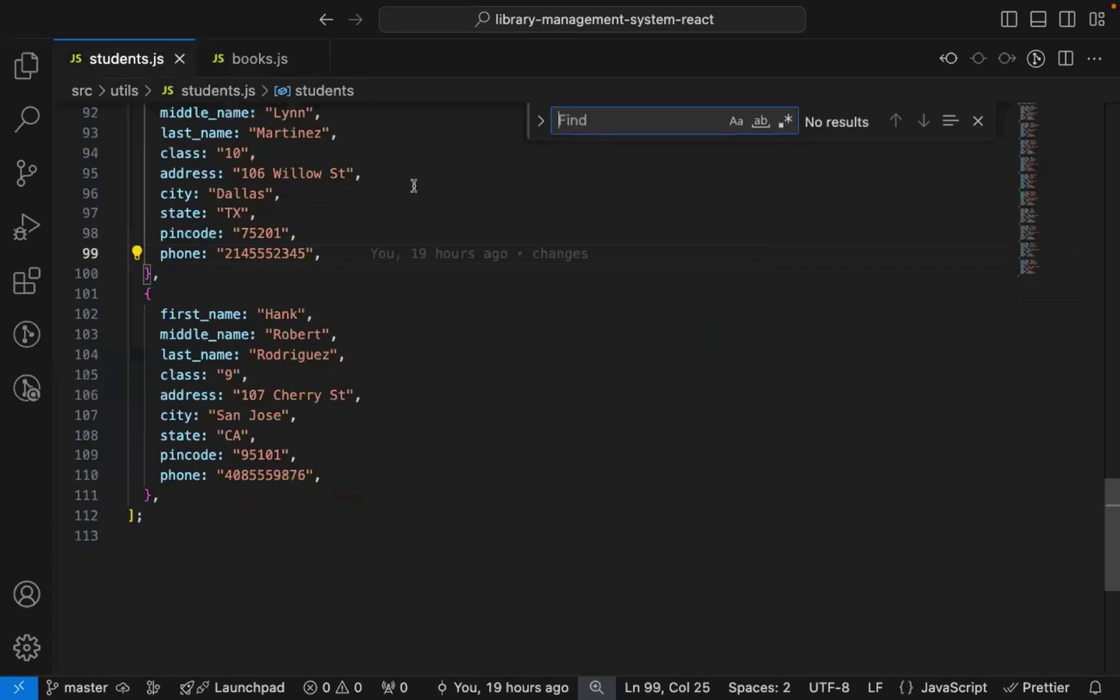
text(david)
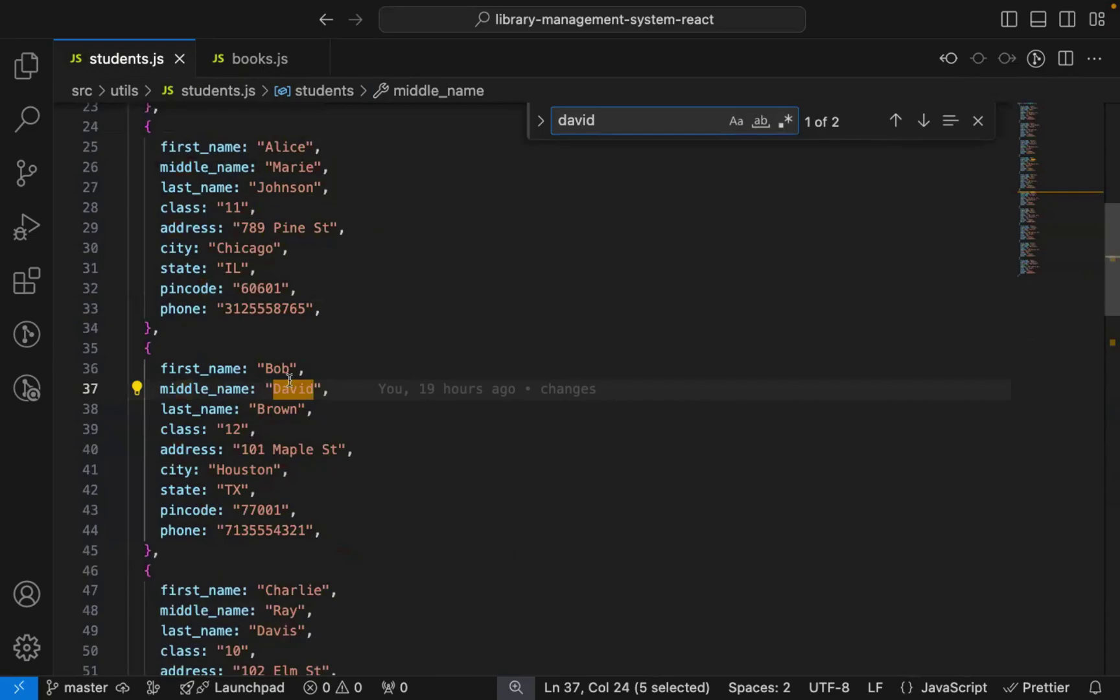
double_click(275, 369)
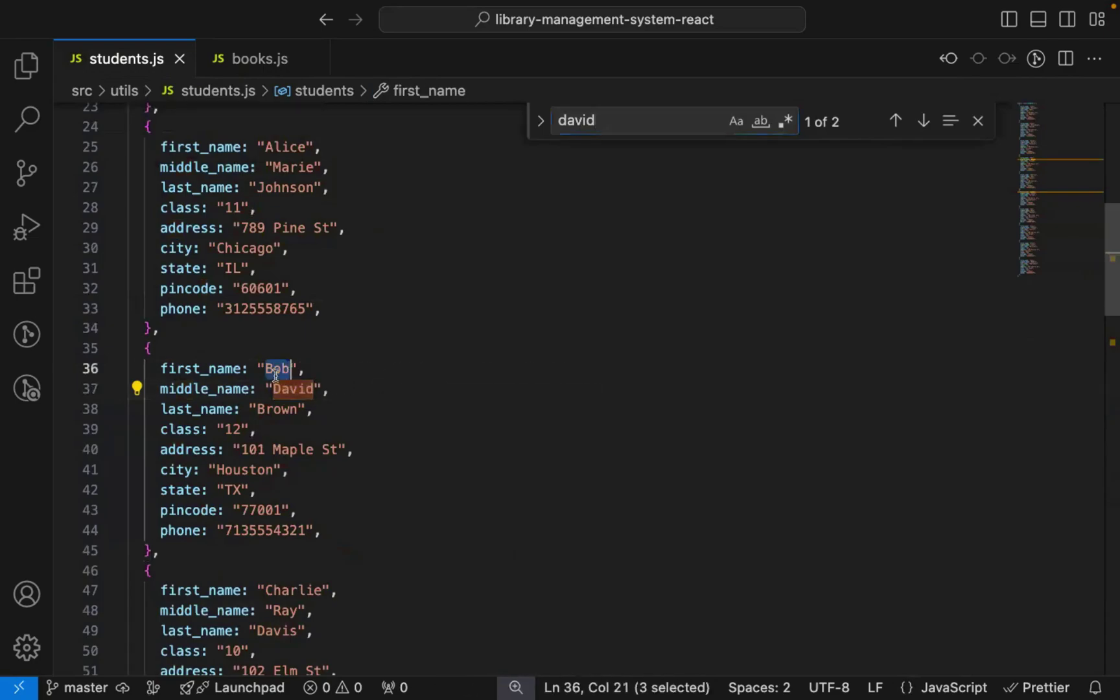
key(super+c)
key(ctrl+Left)
click(712, 175)
key(super+v)
Save the middle-name change with Update Student and check the updated row
scroll(630, 252, down, 1)
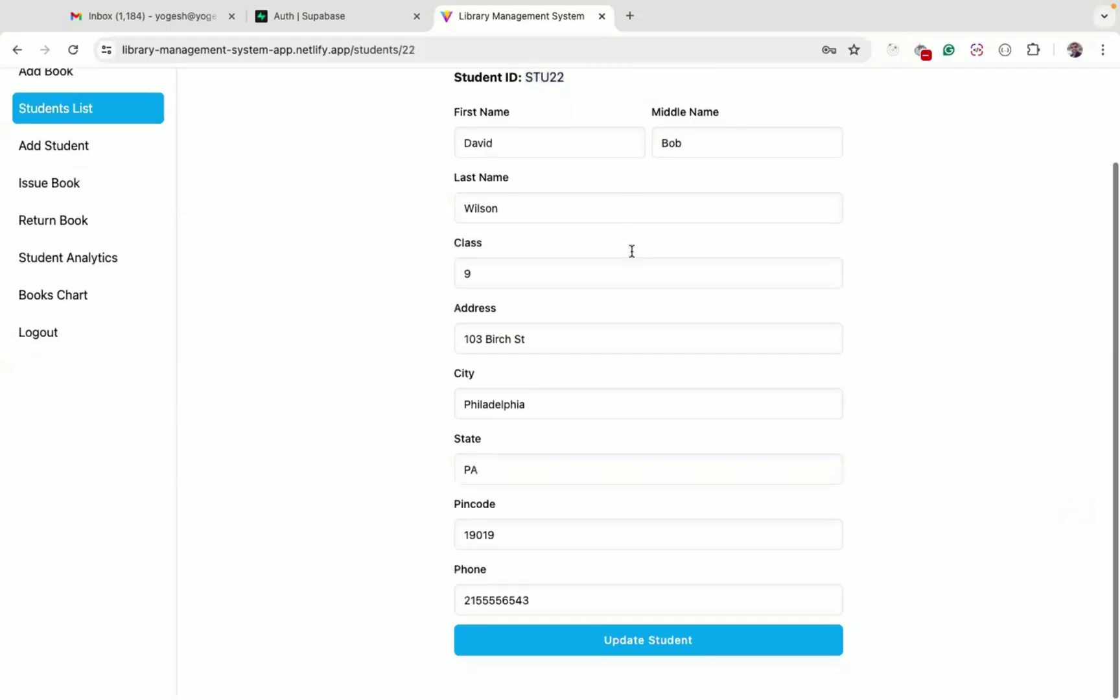
click(648, 647)
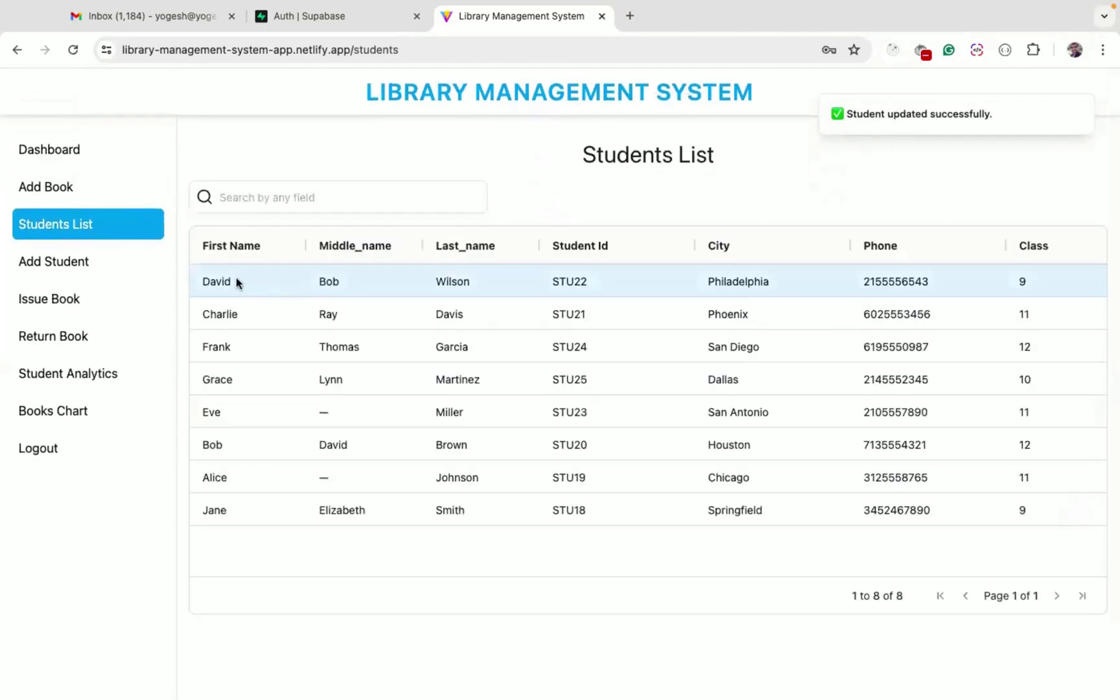
click(224, 276)
click(324, 283)
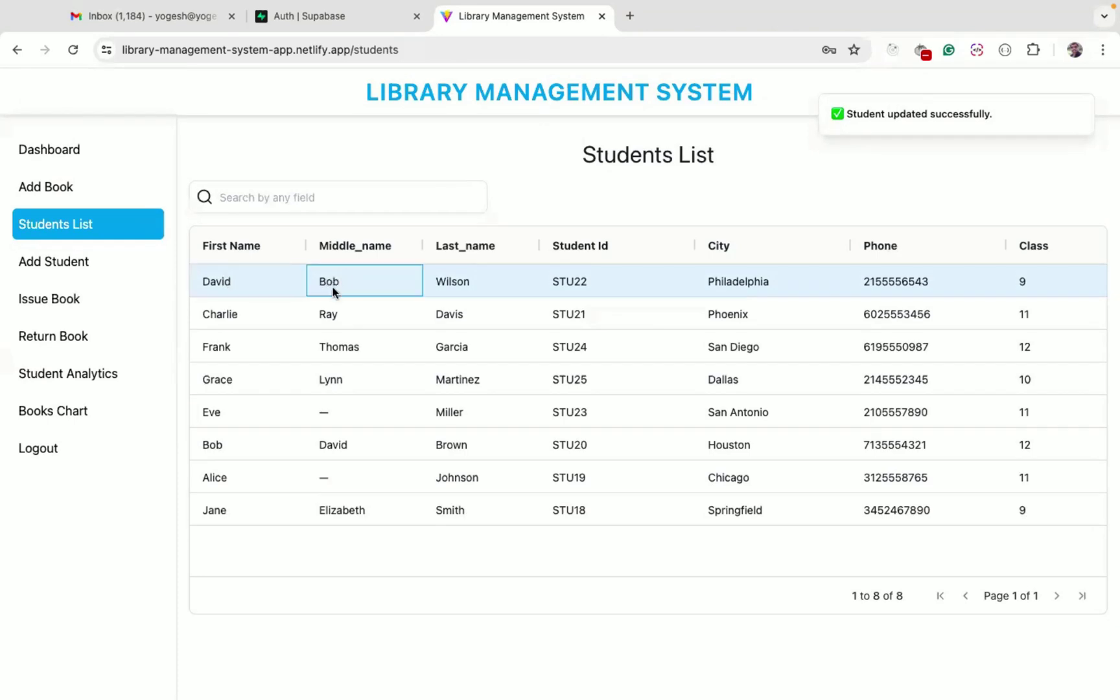
Delete the chosen student from the Students List and confirm the deletion
scroll(1045, 518, right, 5)
click(1051, 512)
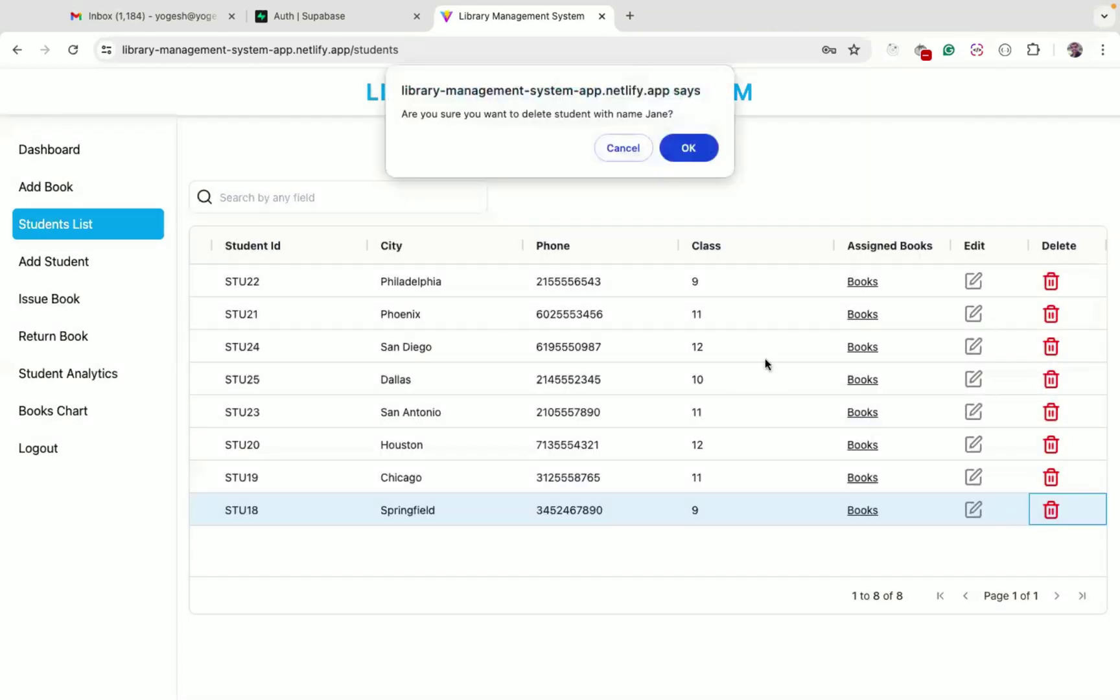
click(689, 148)
scroll(408, 455, left, 5)
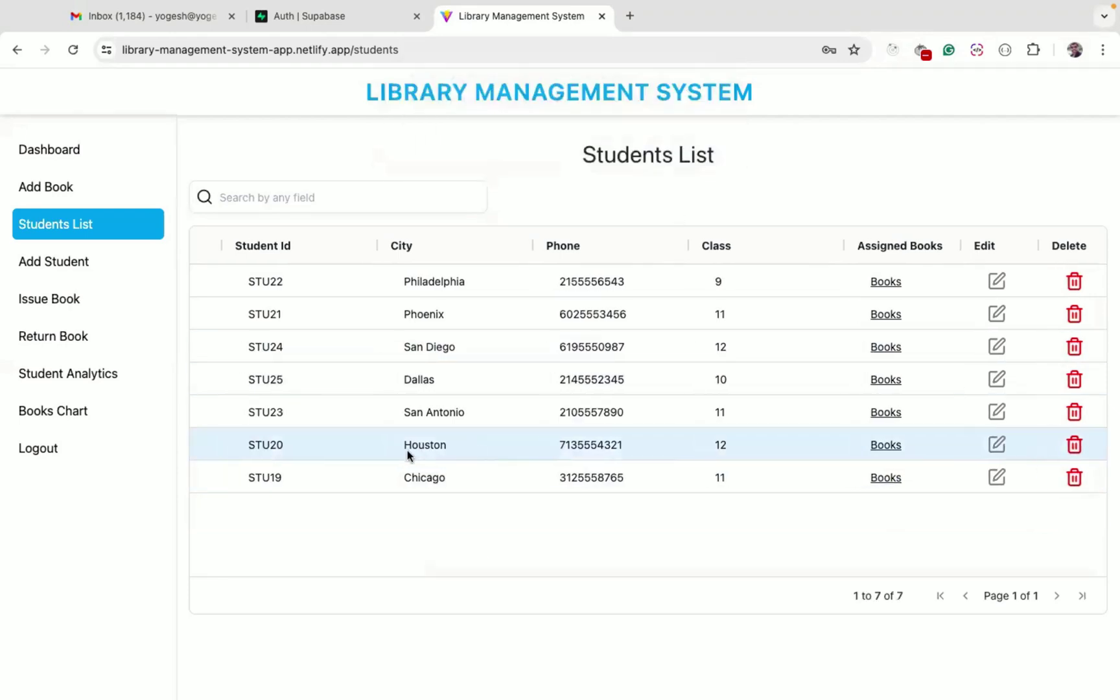
click(220, 481)
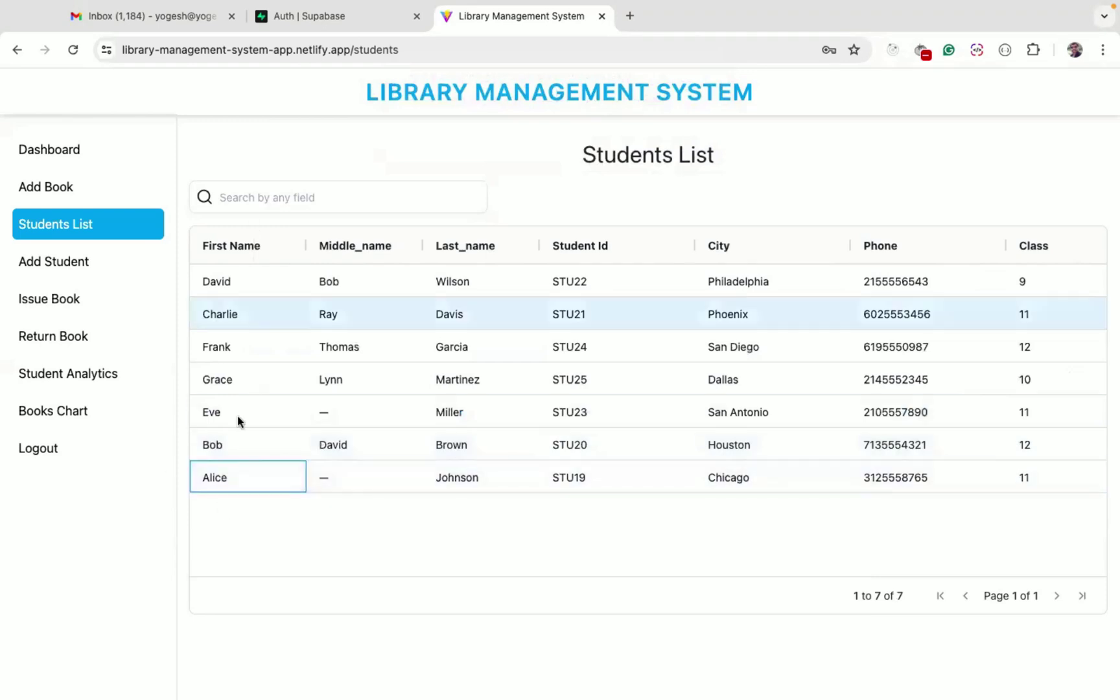
Search the list for the deleted student's name to verify removal, then clear it
click(298, 205)
text(jane)
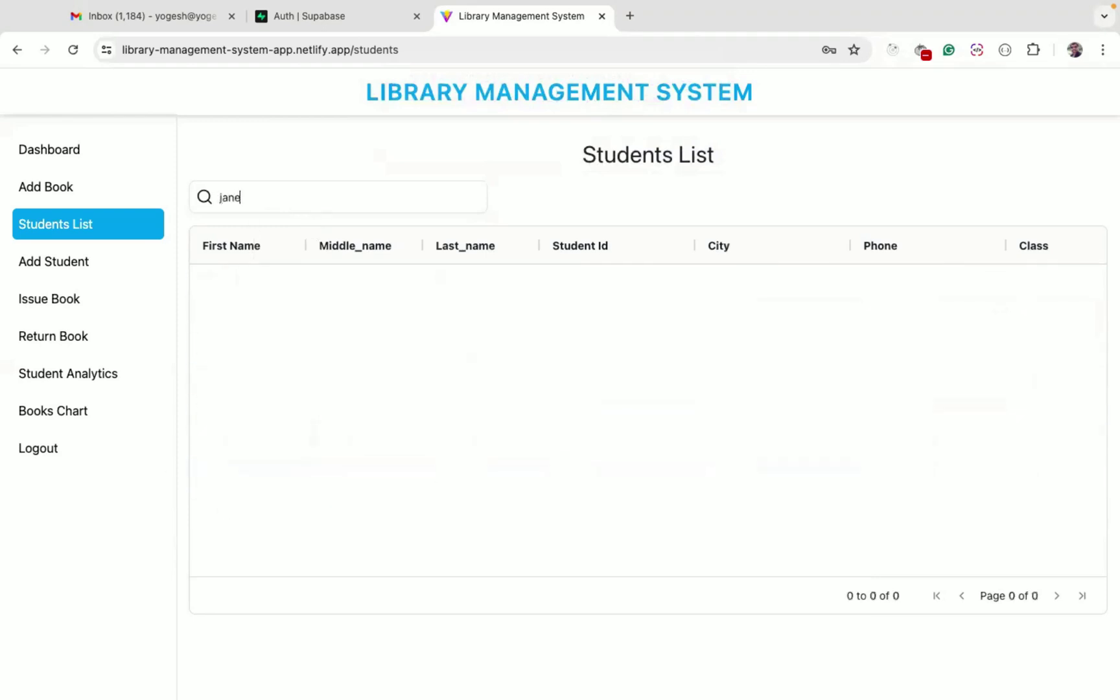
key(BackSpace)
key(BackSpace)
key(BackSpace)
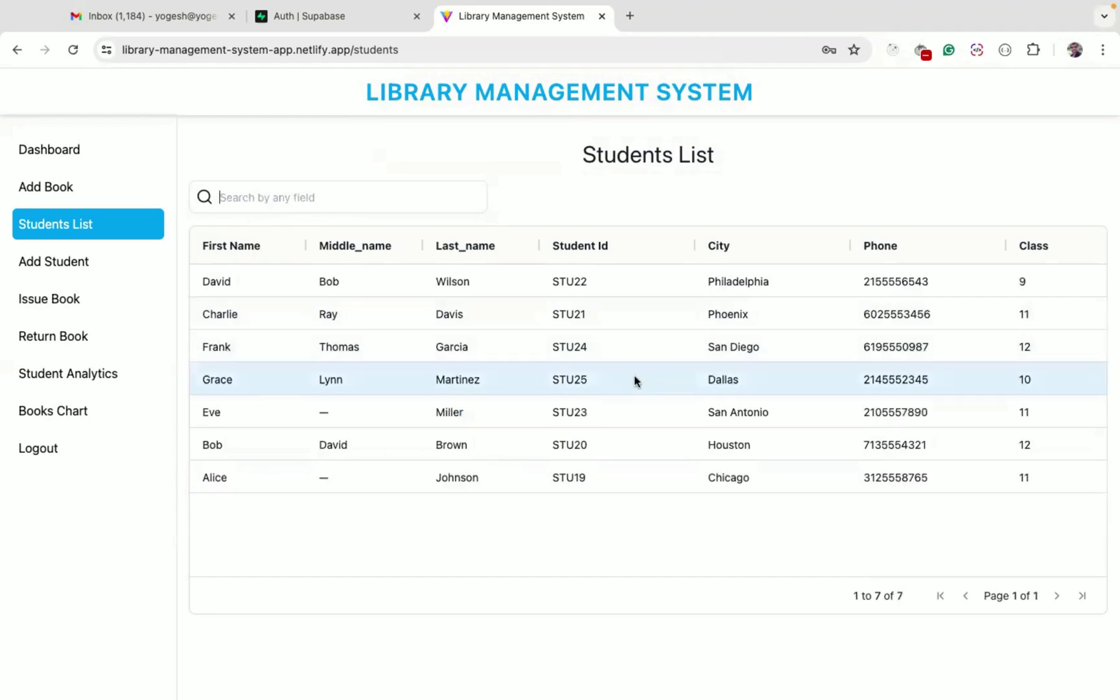
scroll(633, 375, right, 3)
scroll(633, 375, right, 2)
scroll(634, 375, left, 5)
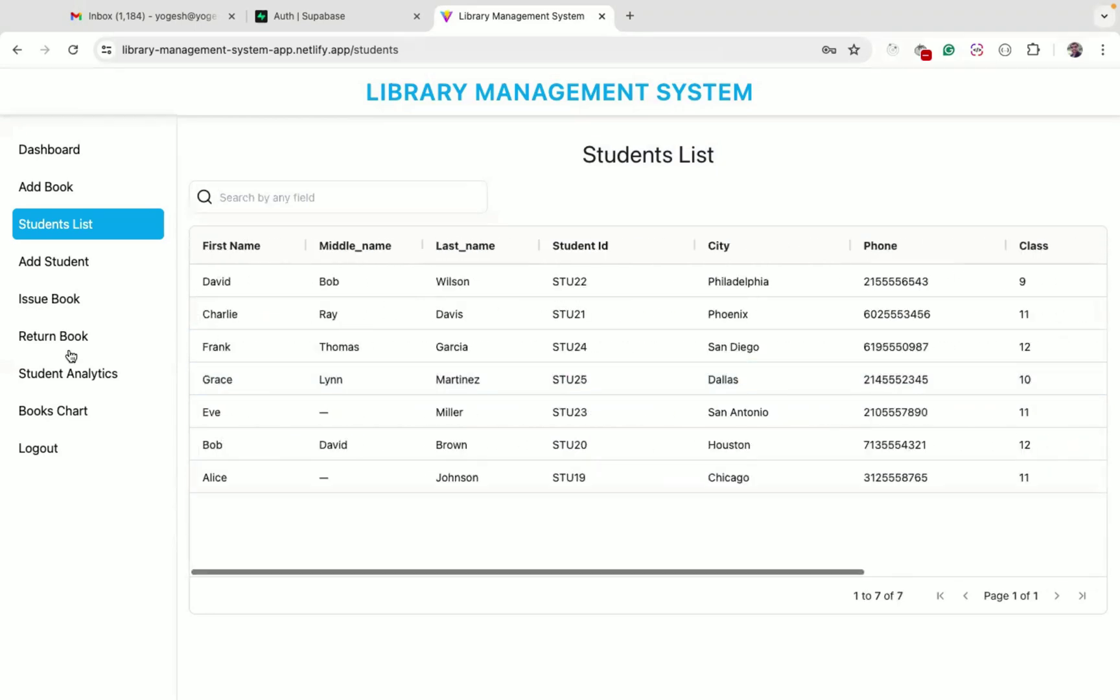
Open Add Student, enter the first name, and test submitting the partial form
click(50, 262)
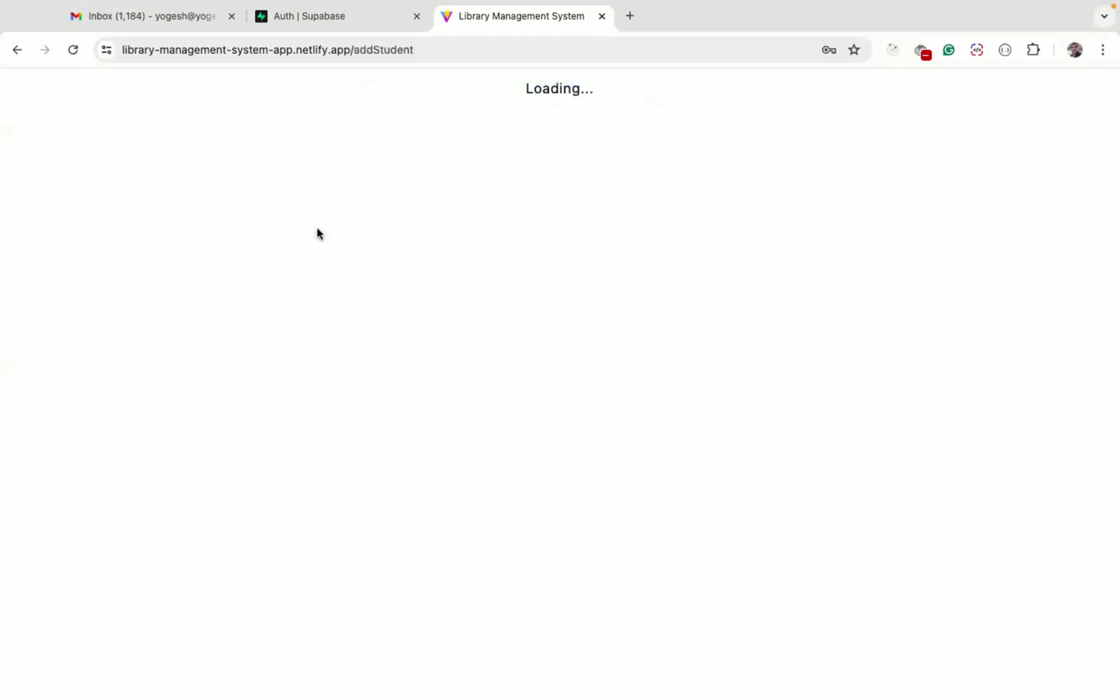
click(543, 228)
text(Hank",)
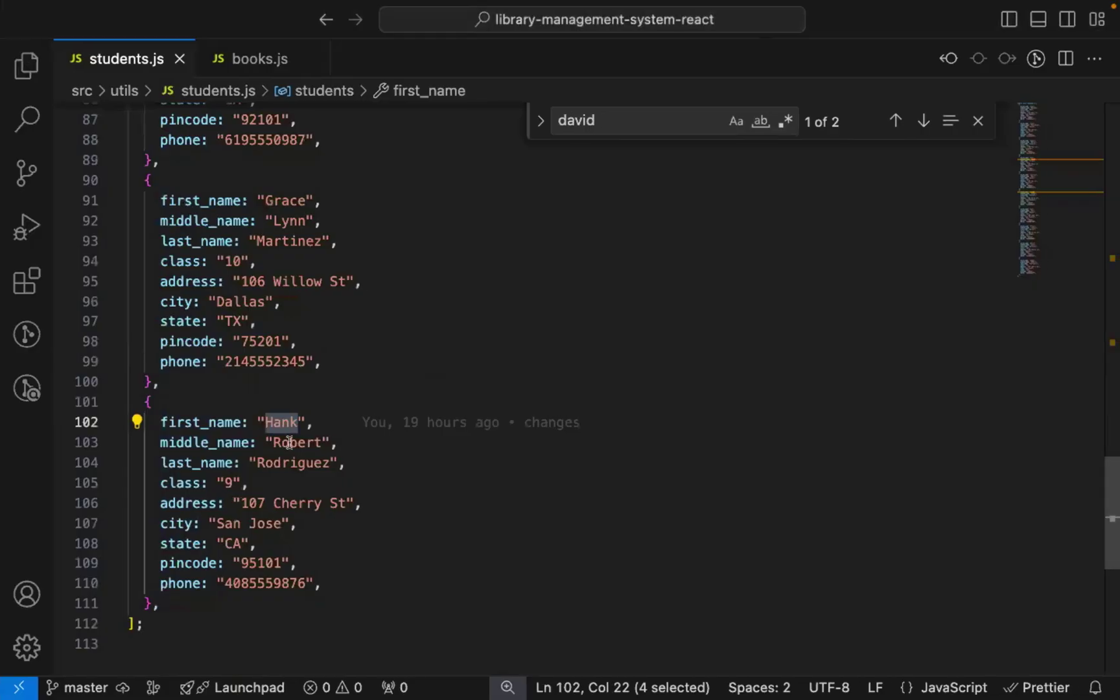
double_click(305, 446)
key(ctrl+Left)
scroll(678, 372, down, 2)
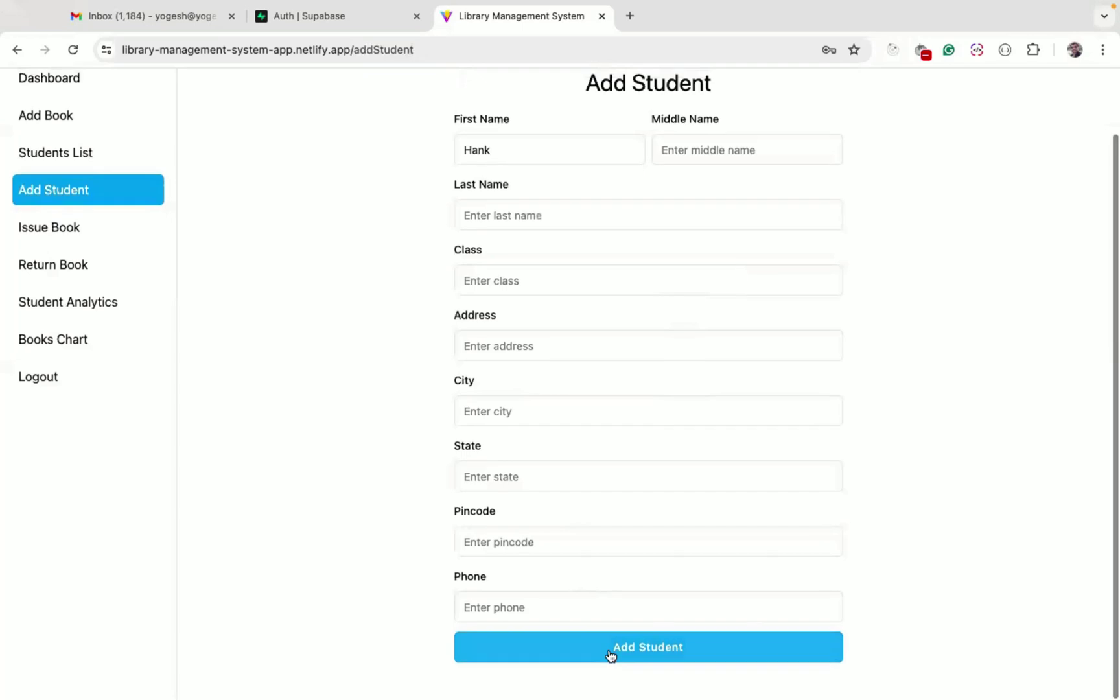
click(607, 646)
scroll(624, 450, down, 3)
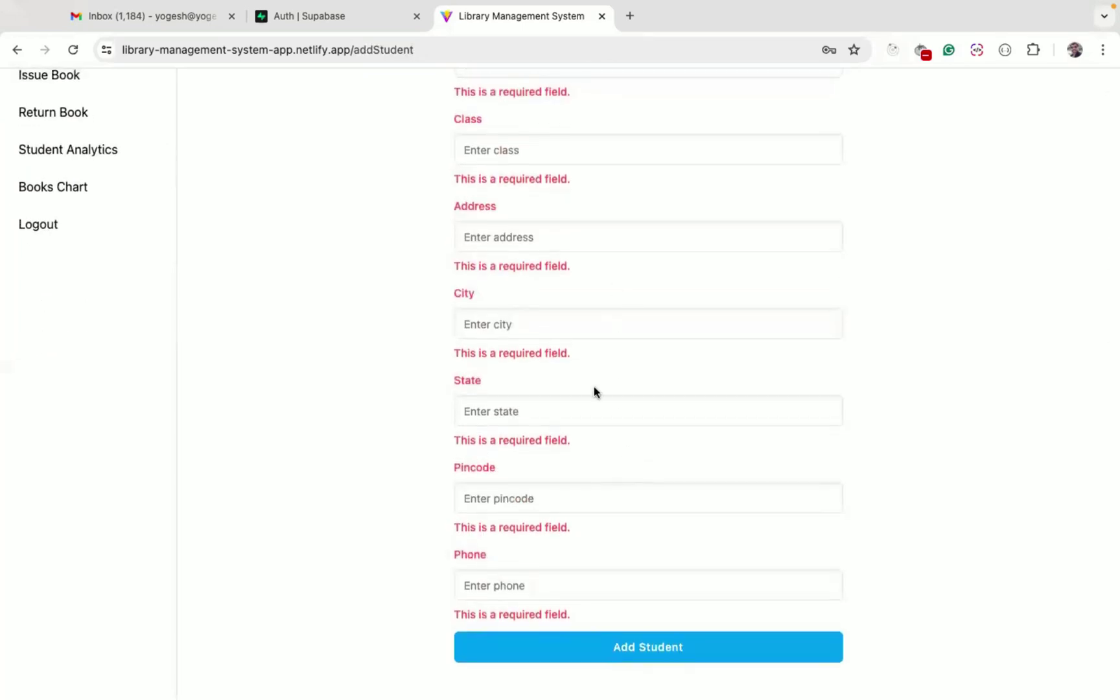
scroll(595, 385, up, 5)
Copy the last name from students.js into the Last Name field
click(547, 290)
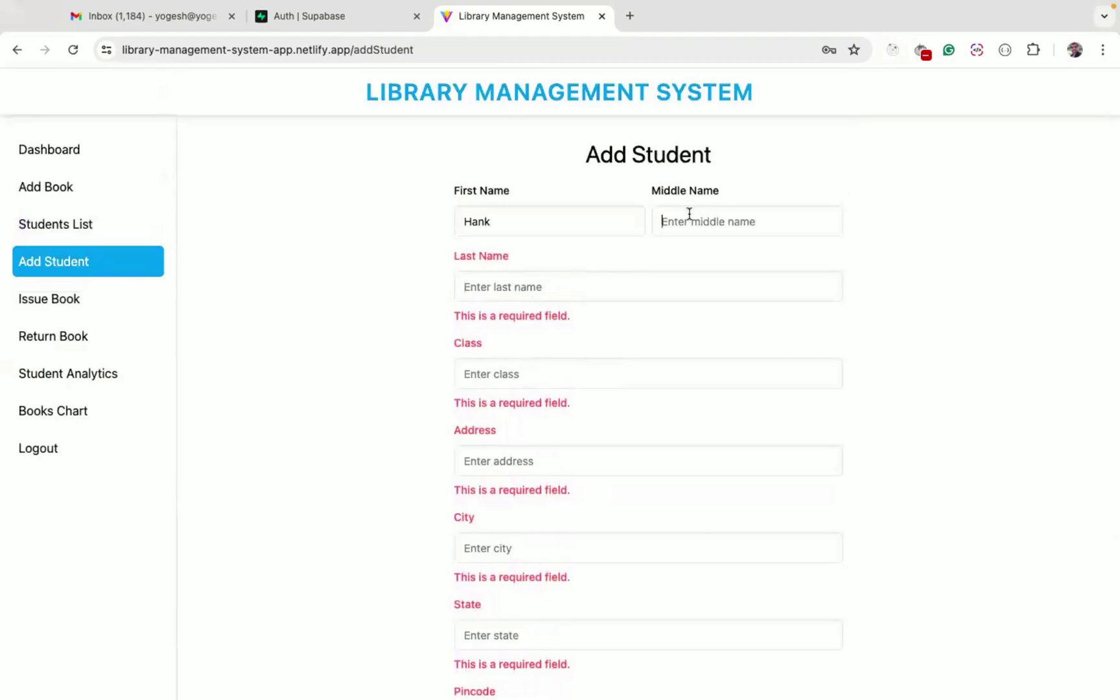
key(ctrl+Right)
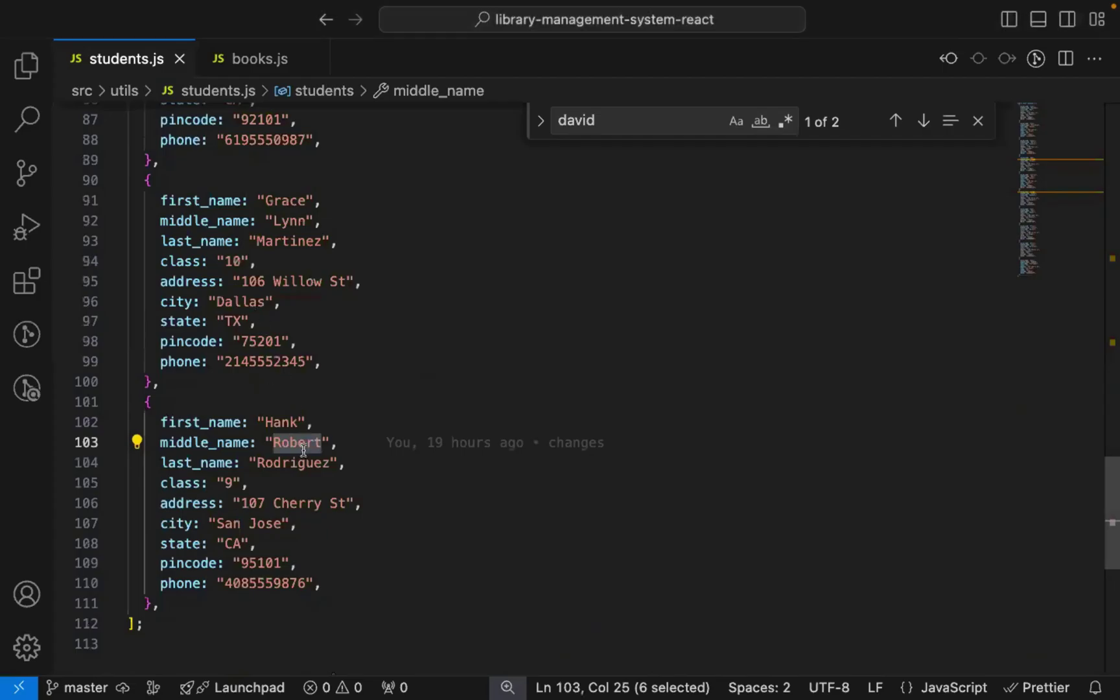
double_click(300, 463)
key(super+c)
key(ctrl+Left)
key(super+v)
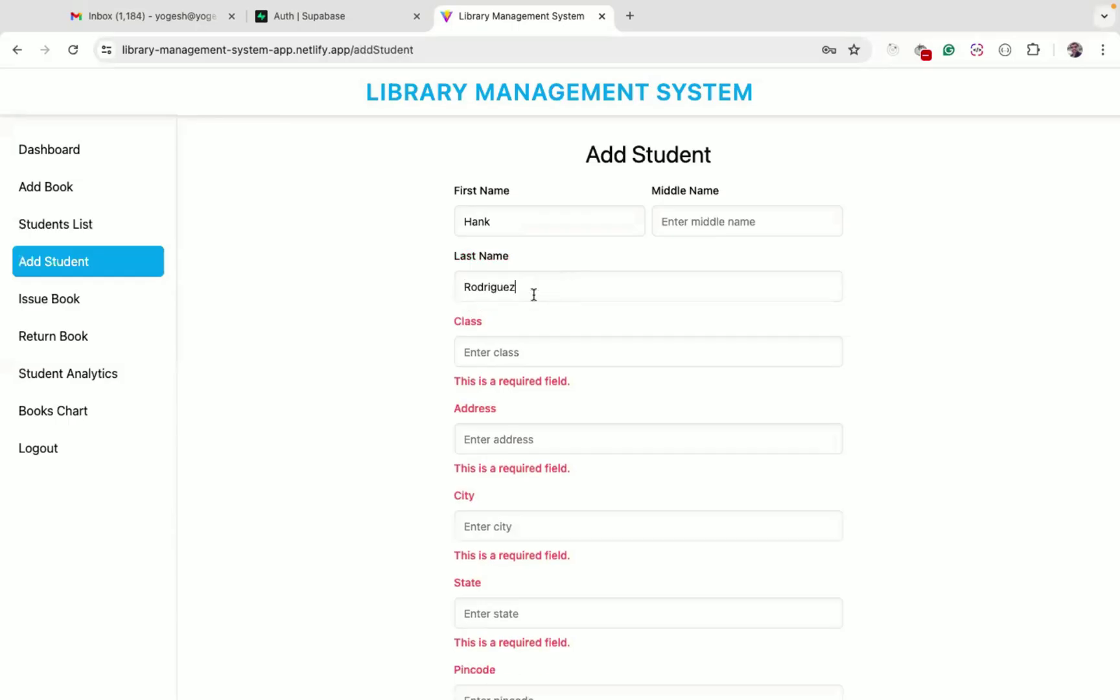
Set Class to 7 and paste the street address copied from the sample data
key(ctrl+Right)
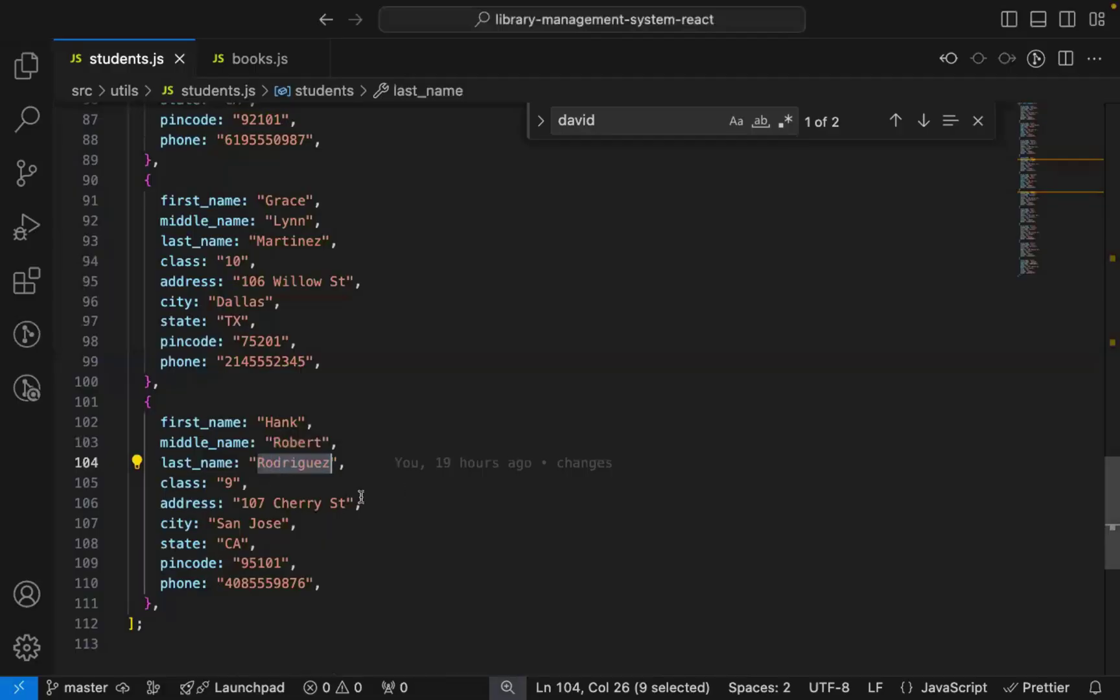
key(ctrl+Left)
key(ctrl+Right)
drag(241, 503, 348, 502)
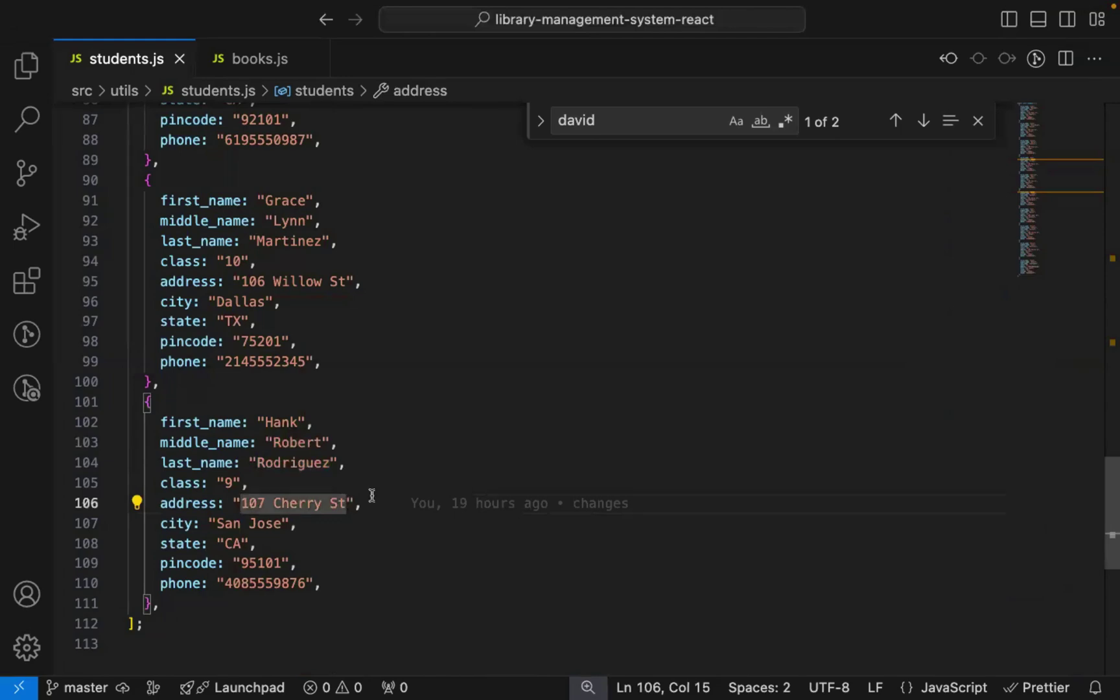
key(super+c)
key(ctrl+Left)
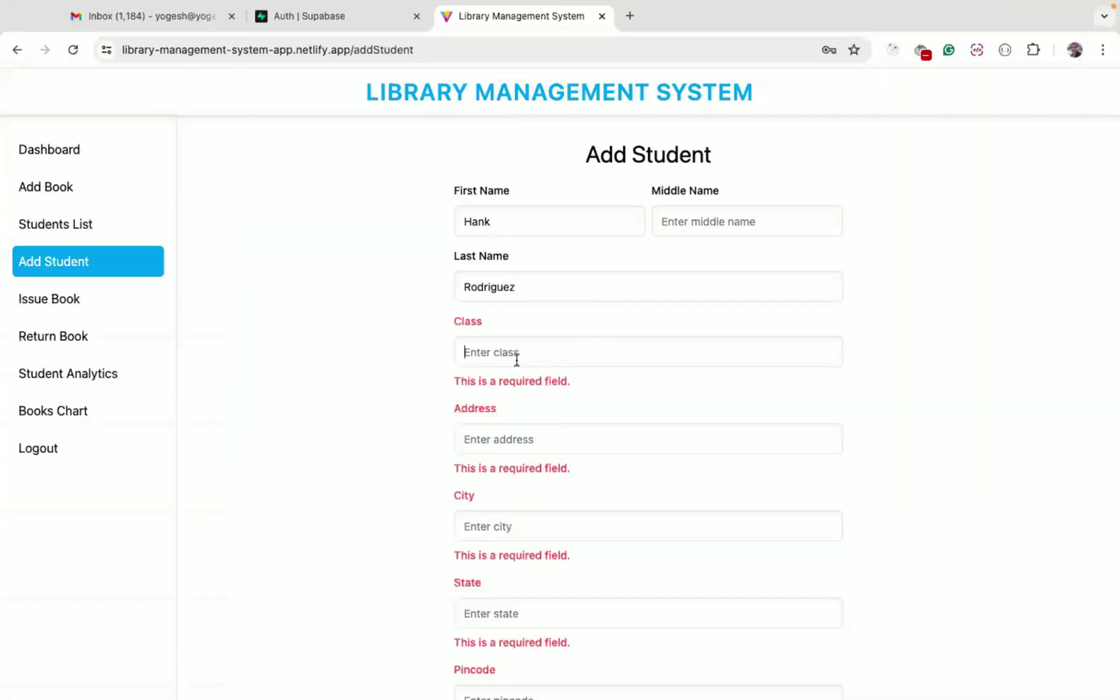
text(7)
key(Tab)
key(super+v)
Fill the city from the sample data and type the state
key(ctrl+Right)
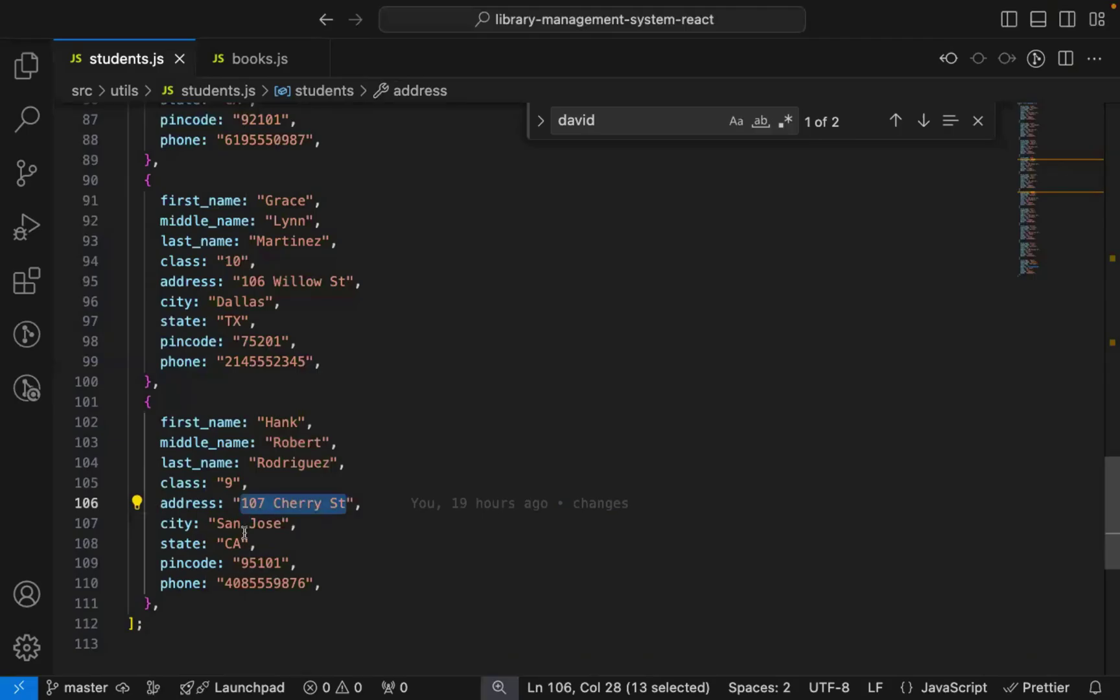
drag(217, 523, 283, 523)
key(super+c)
key(ctrl+Left)
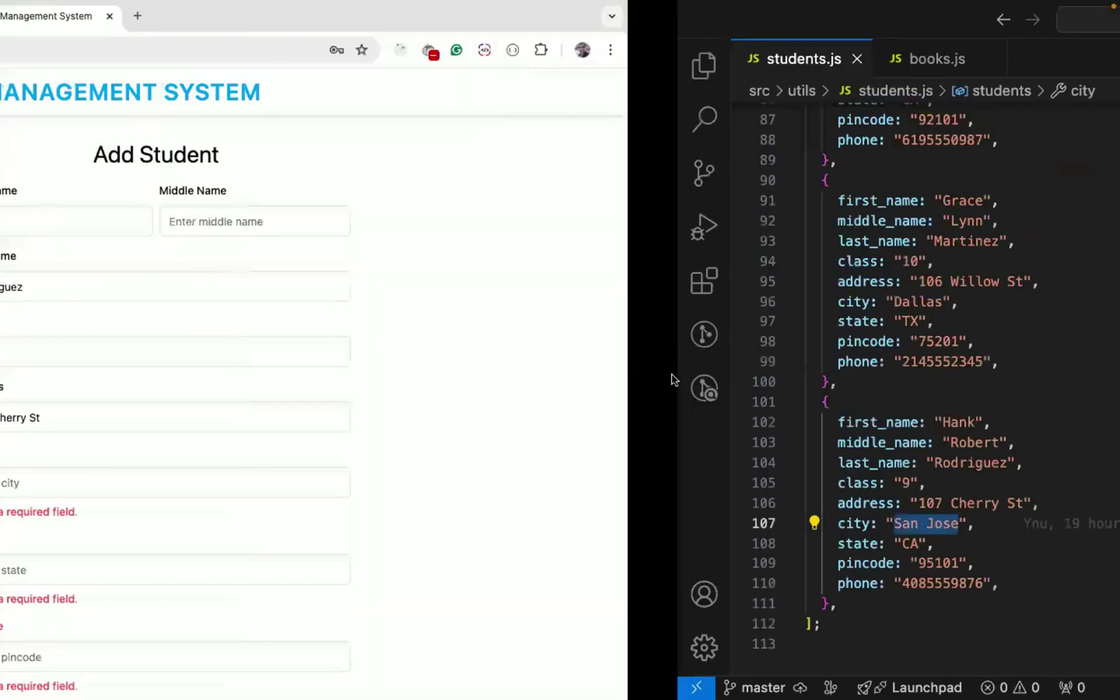
key(Tab)
key(super+v)
Paste the pincode copied from the sample data
key(Tab)
text(CA)
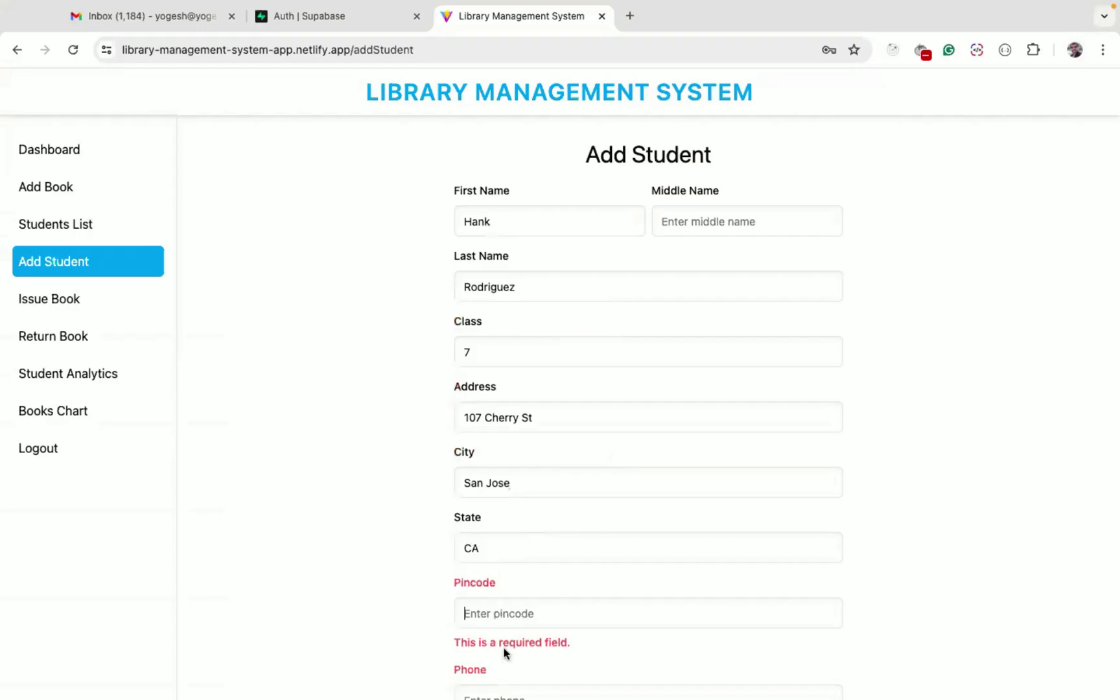
key(ctrl+Right)
double_click(261, 563)
key(super+c)
key(ctrl+Left)
key(Tab)
key(super+v)
Enter the phone number copied from the sample data, changing its last digit to 9
key(ctrl+Right)
key(ctrl+Left)
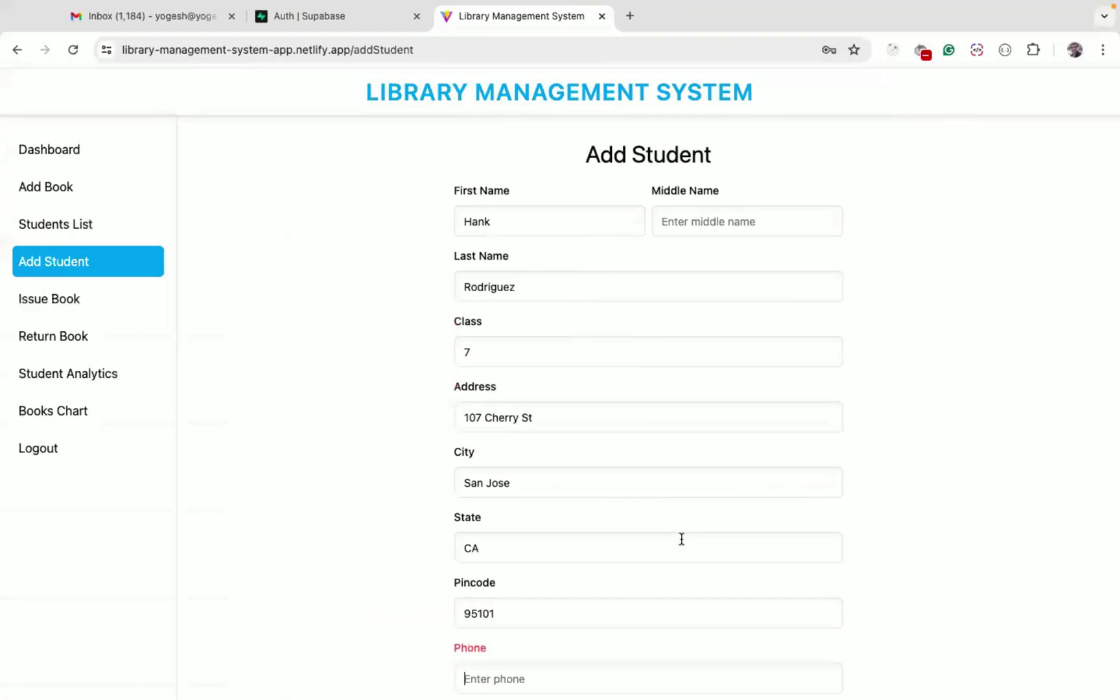
scroll(680, 538, down, 2)
text(1)
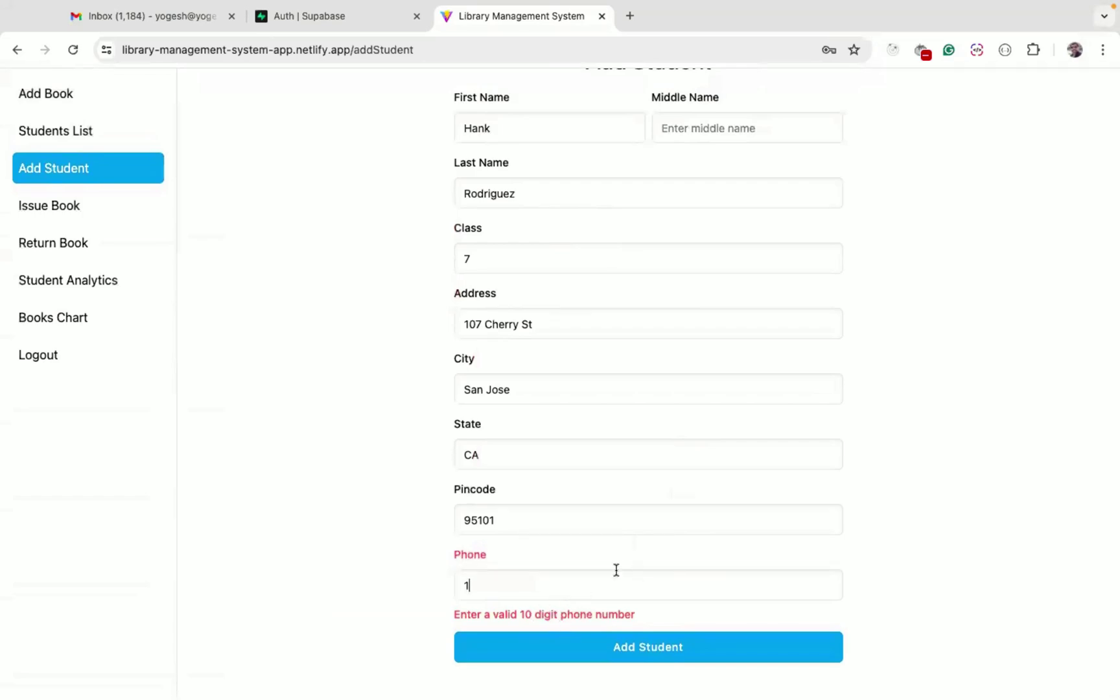
key(ctrl+Right)
double_click(266, 583)
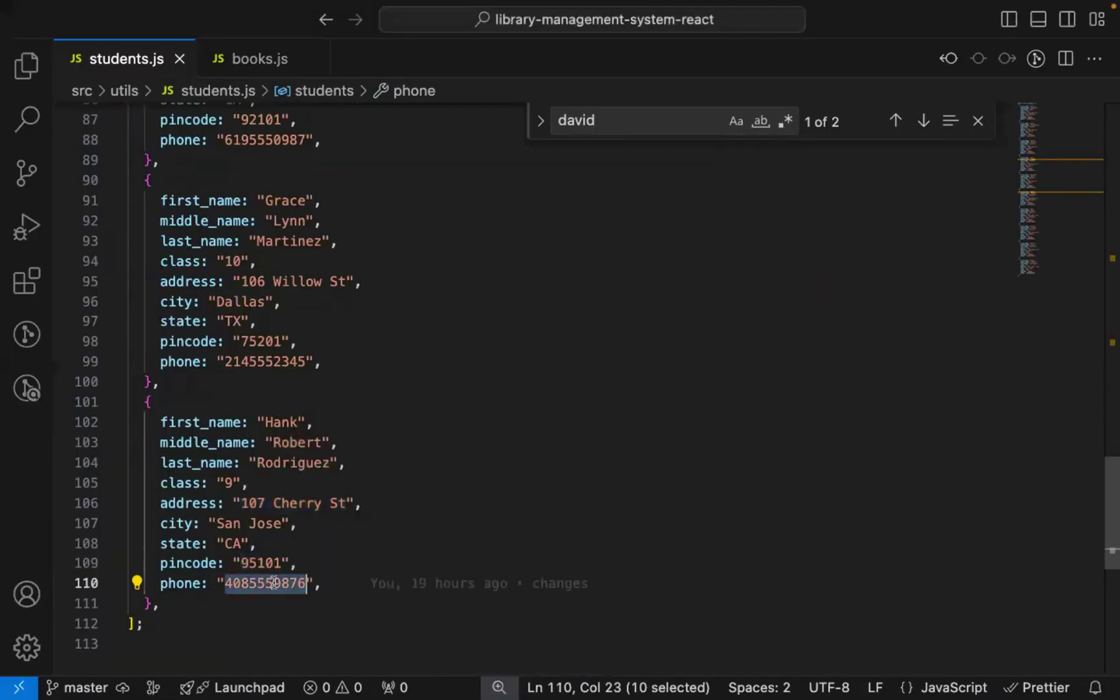
key(super+c)
key(ctrl+Left)
key(BackSpace)
key(super+v)
key(BackSpace)
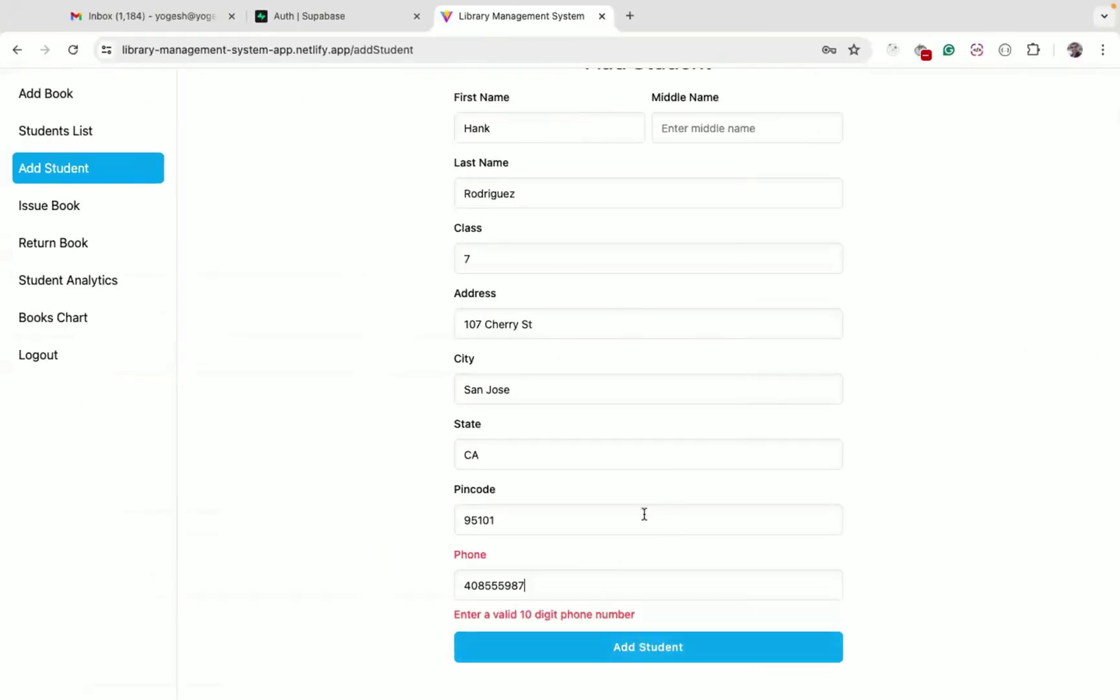
text(9)
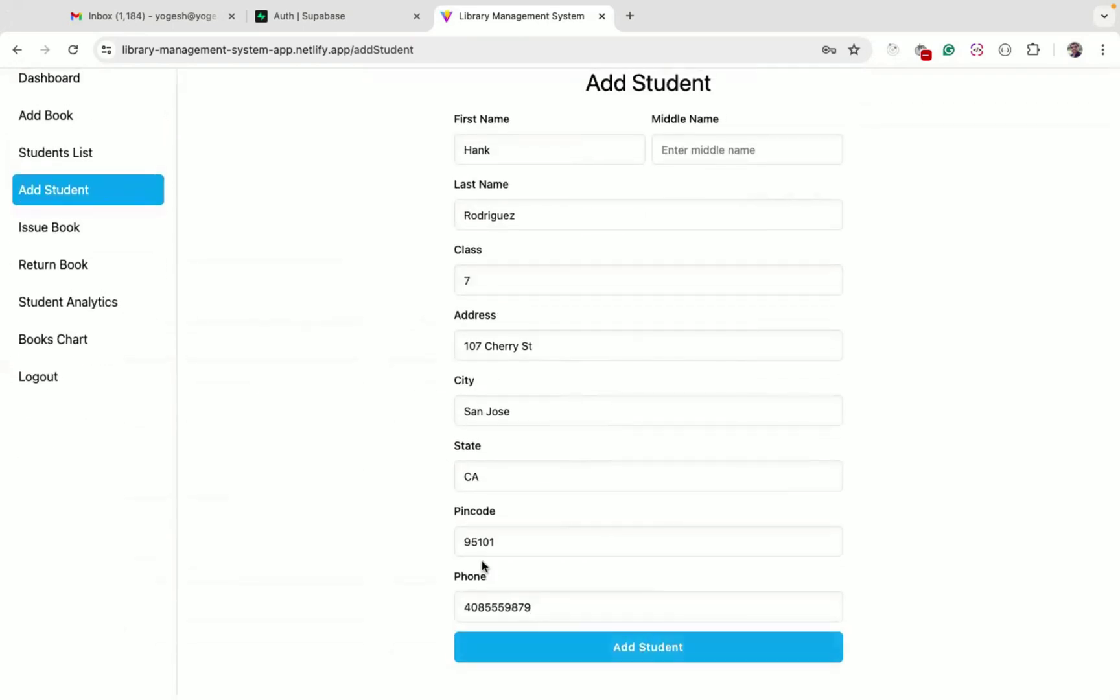
Save the new class 7 student and confirm their row shows no books assigned
click(648, 646)
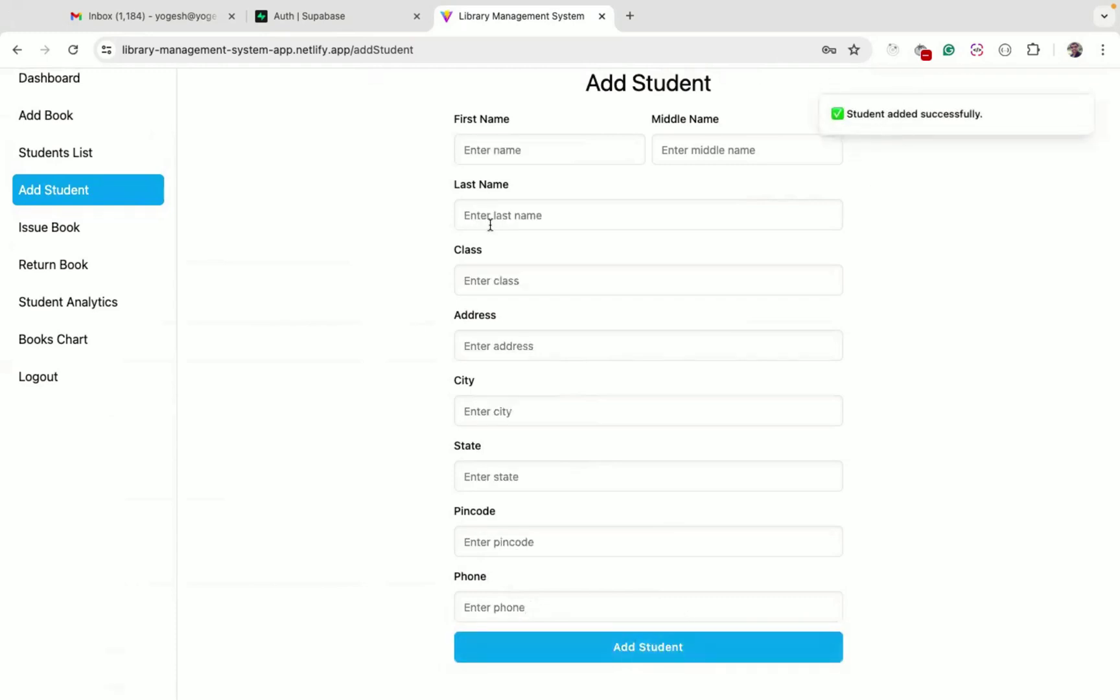
click(75, 153)
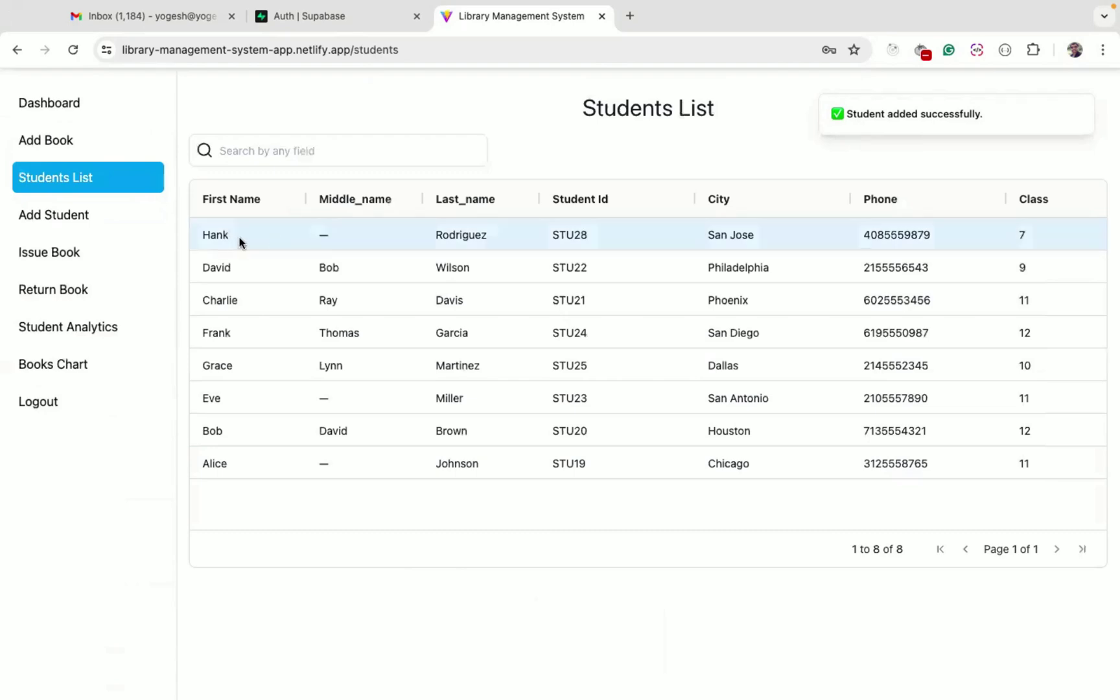
click(209, 235)
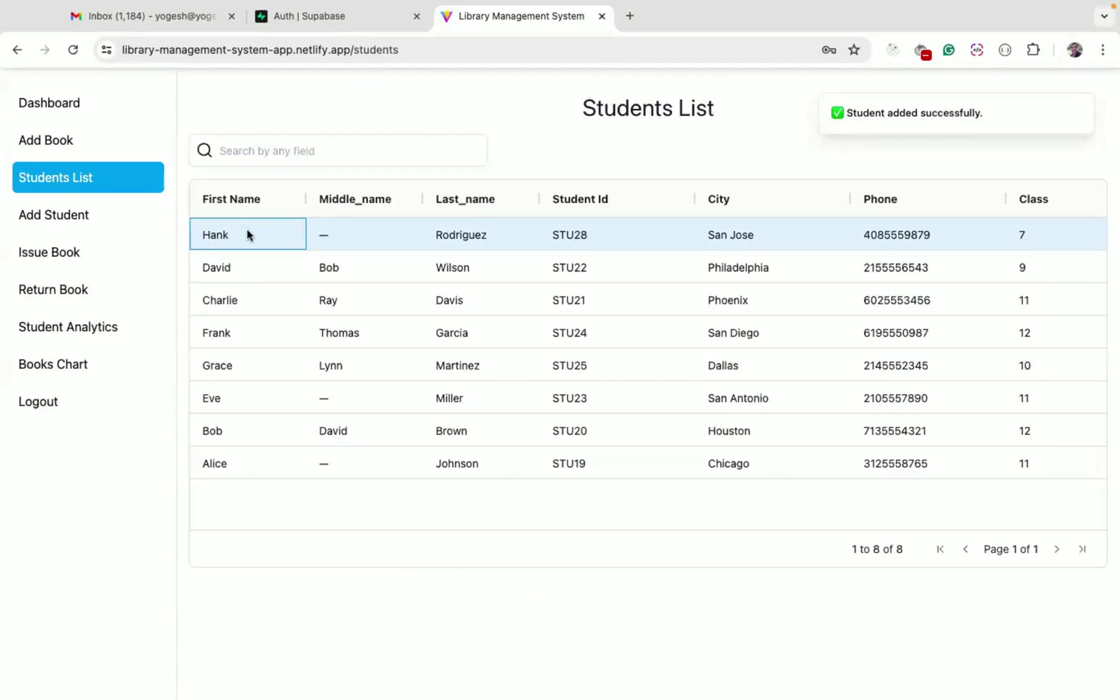
click(321, 237)
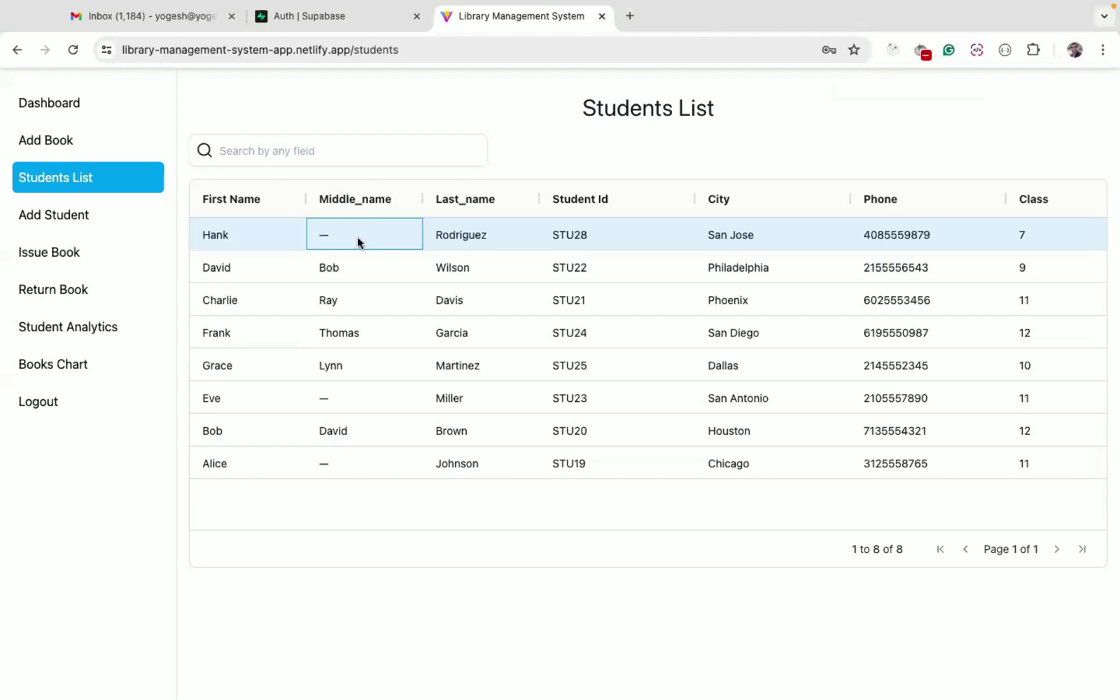
scroll(723, 242, right, 5)
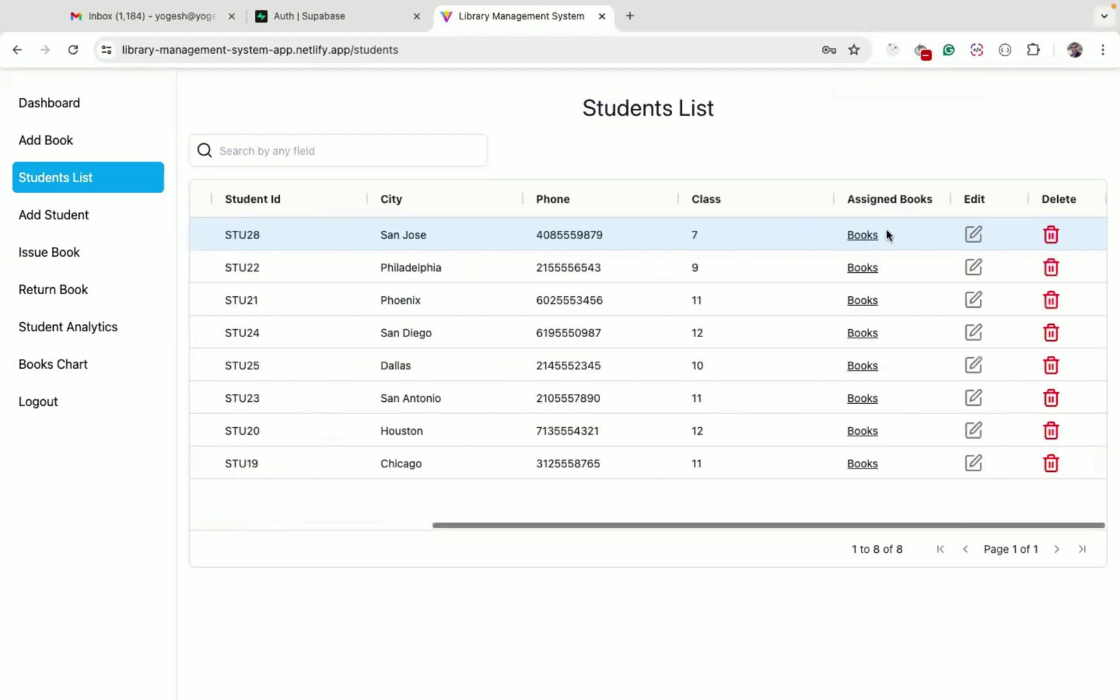
click(863, 235)
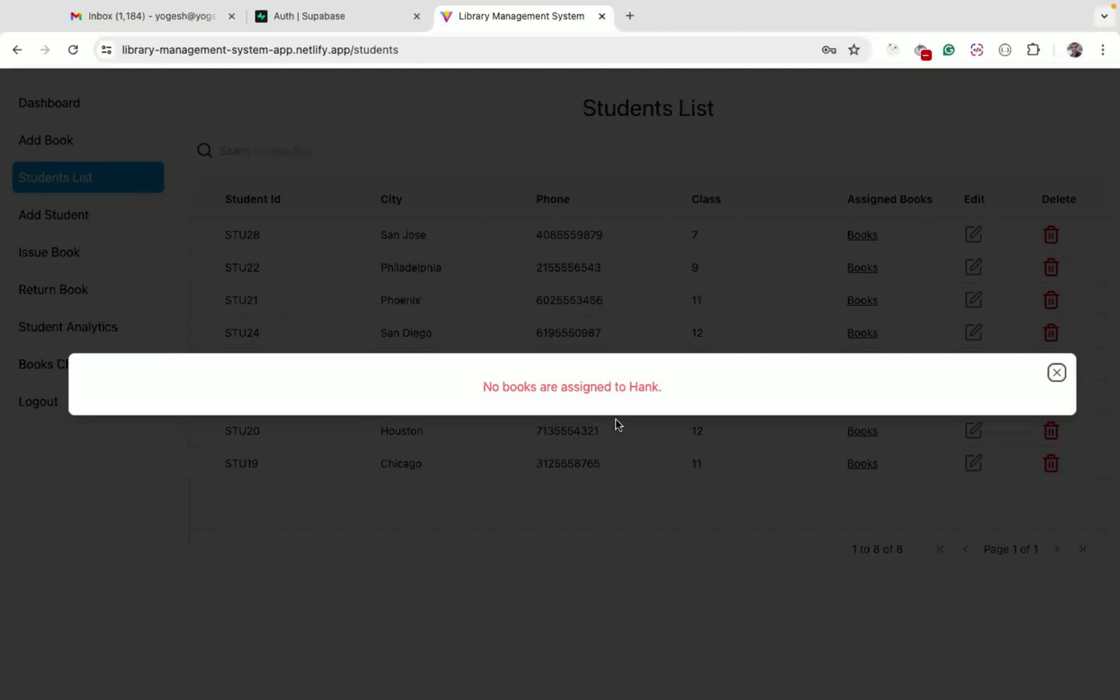
click(575, 486)
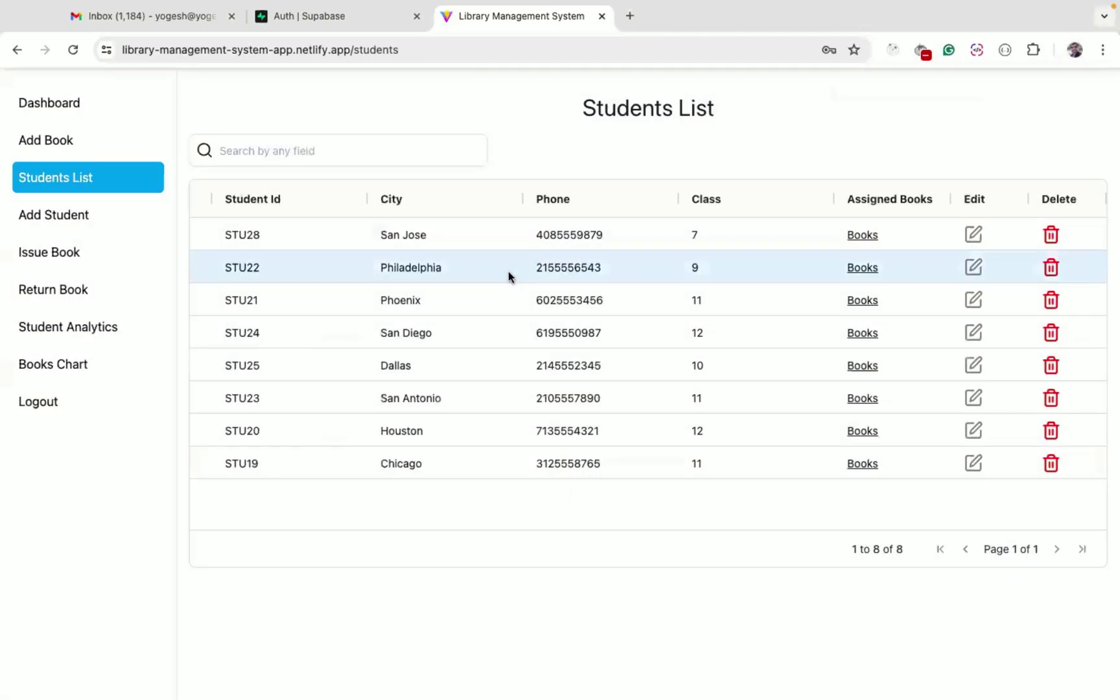
click(60, 261)
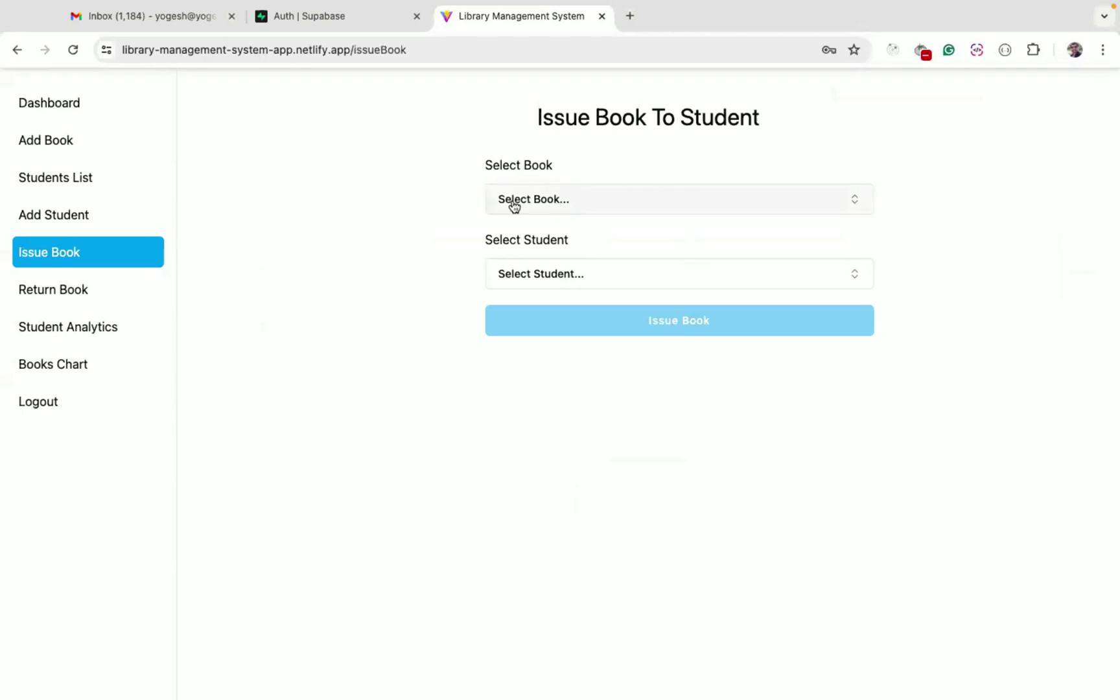
Issue 'Brown Bear, Brown Bear, What Do You See?' to the new student, found by searching 'han'
click(559, 202)
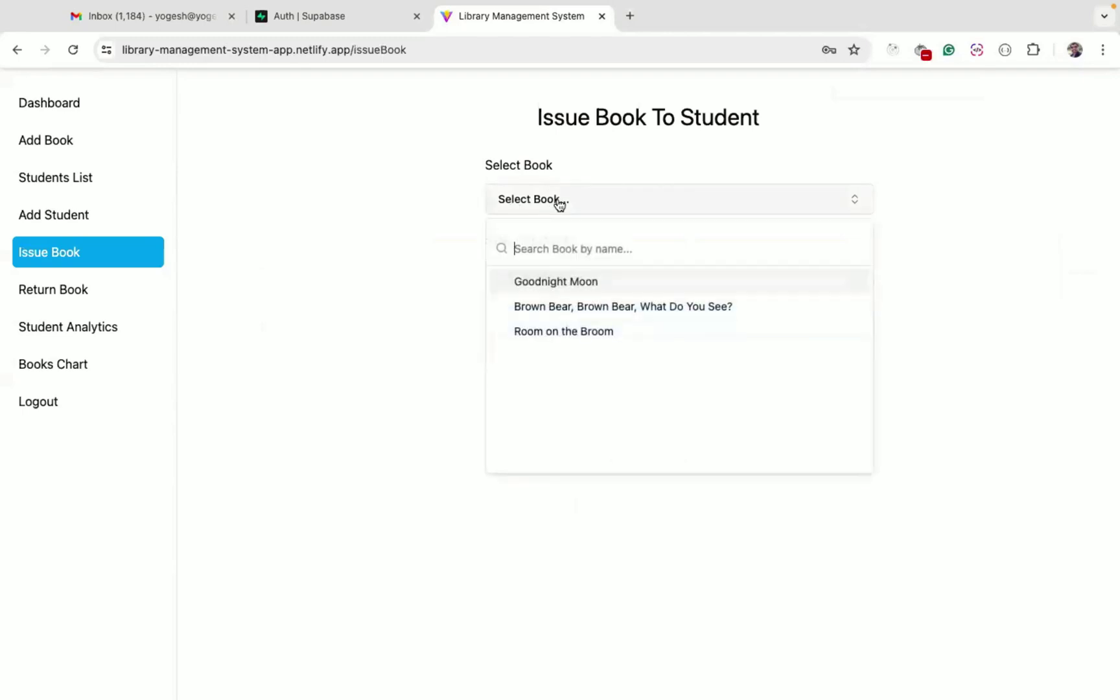
click(556, 307)
click(565, 353)
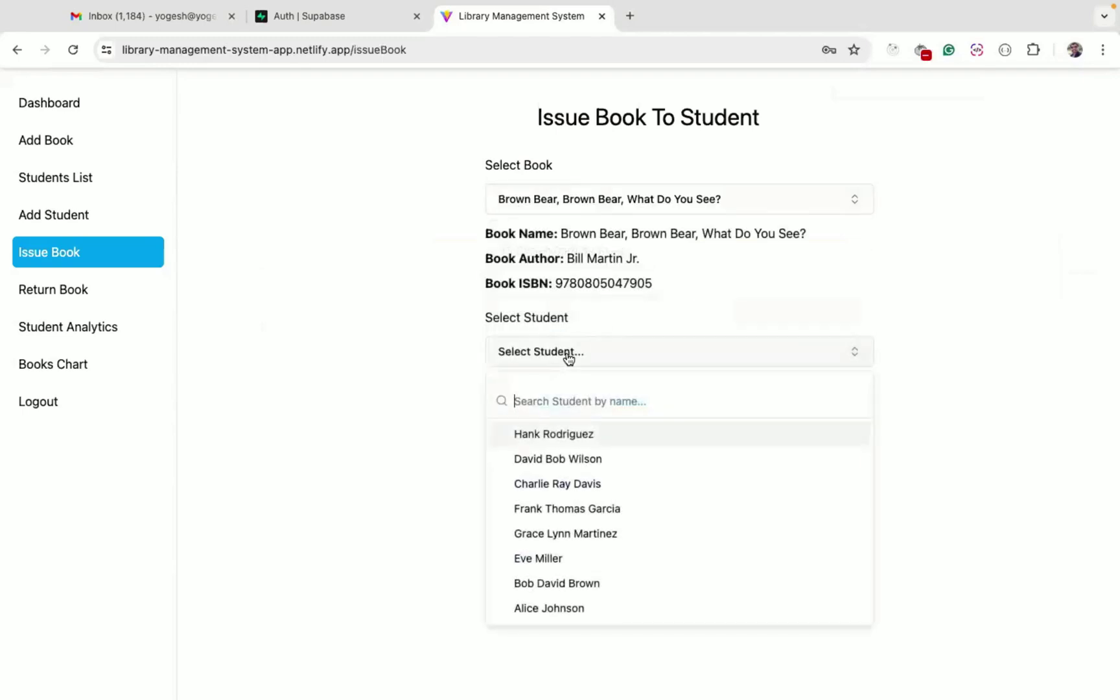
text(han)
click(544, 436)
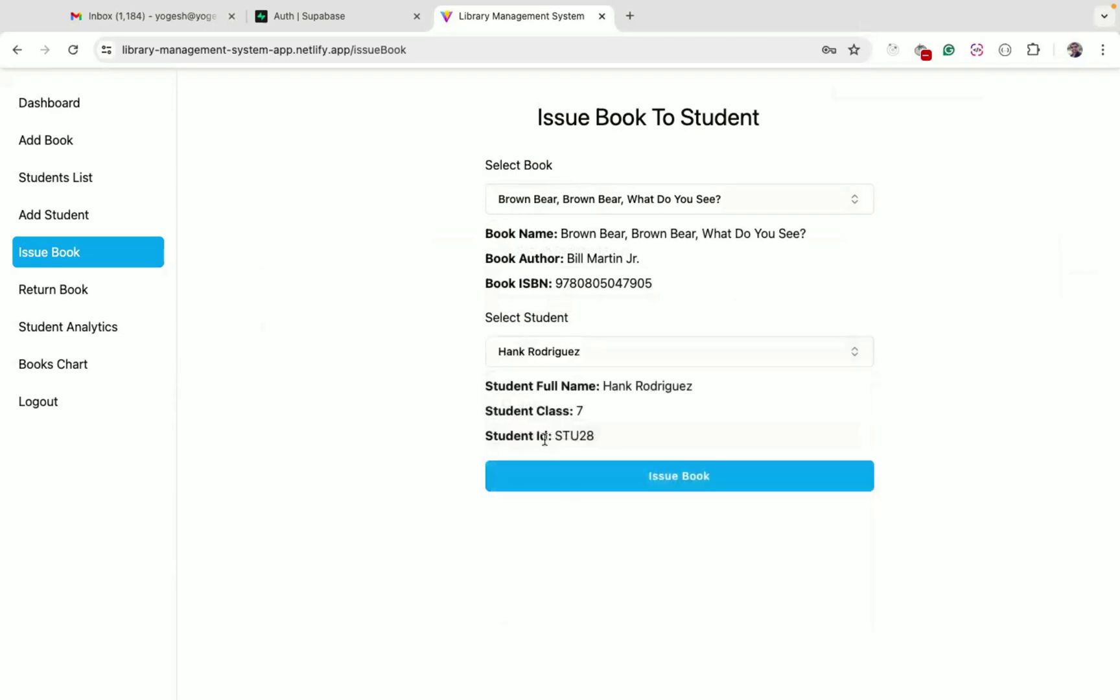
double_click(577, 436)
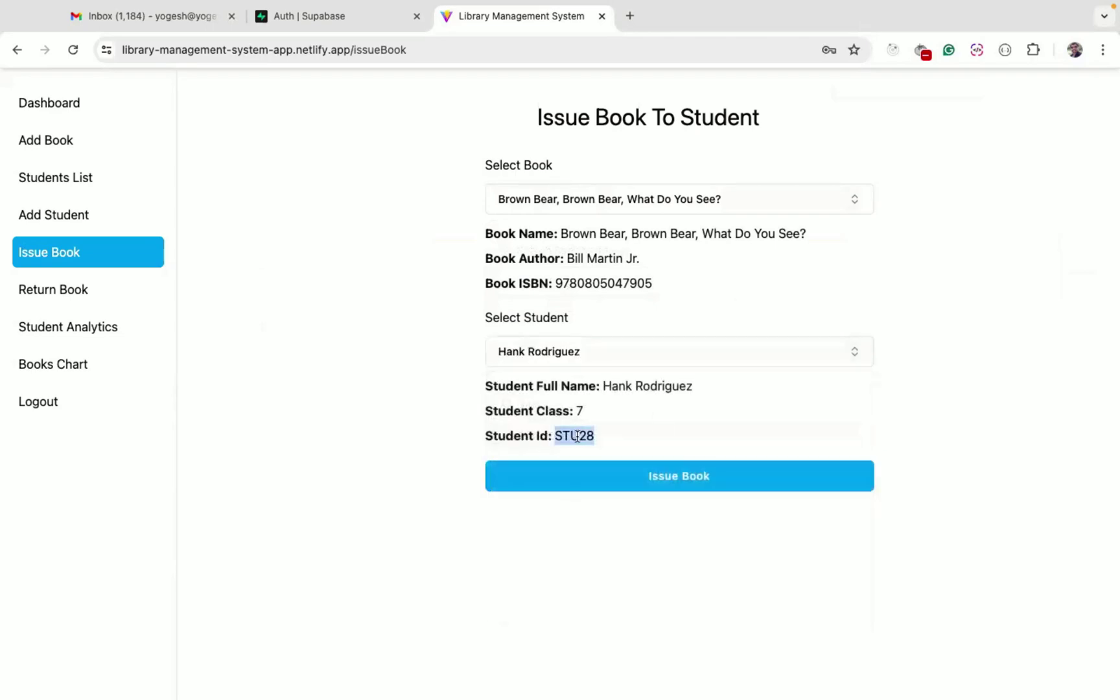
click(556, 235)
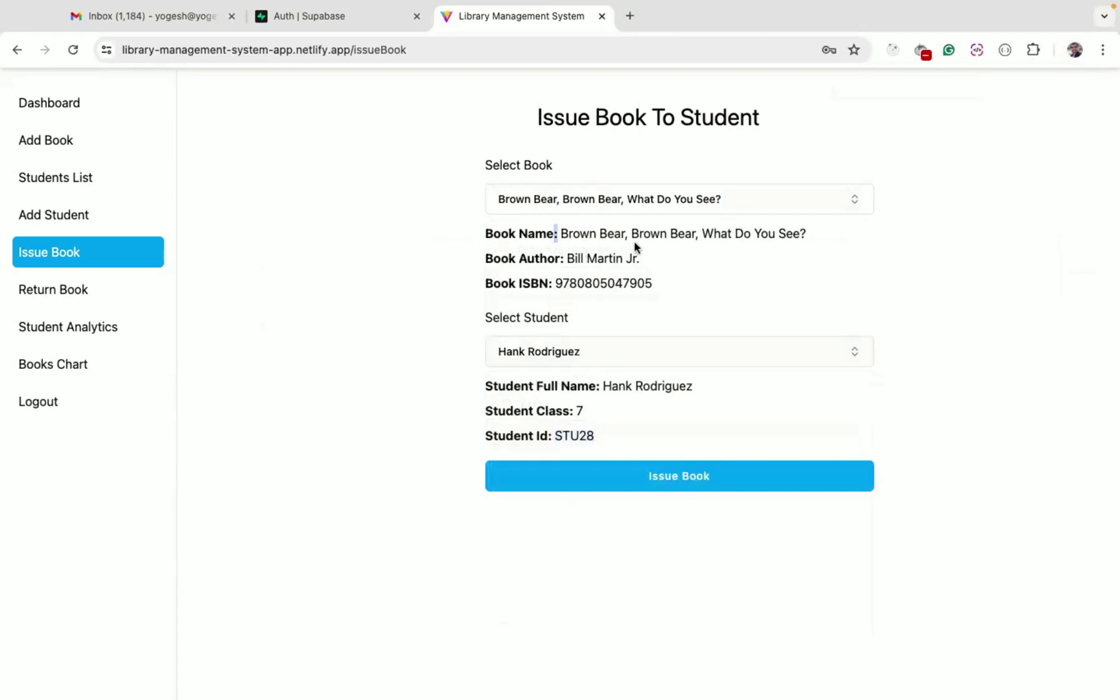
click(683, 470)
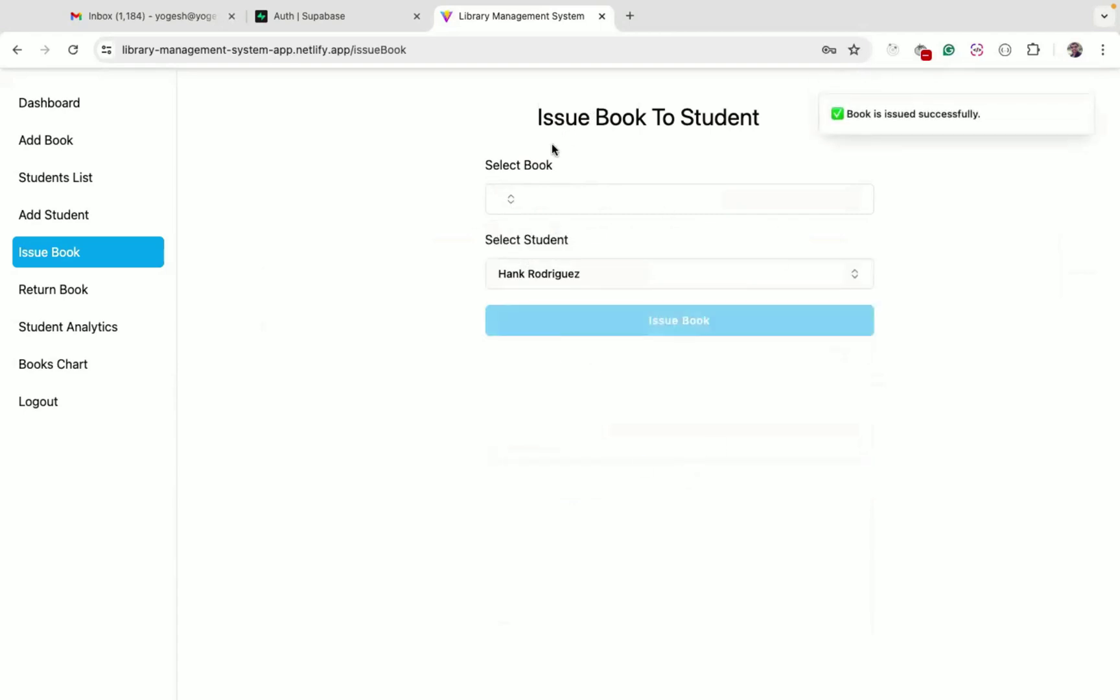
click(79, 181)
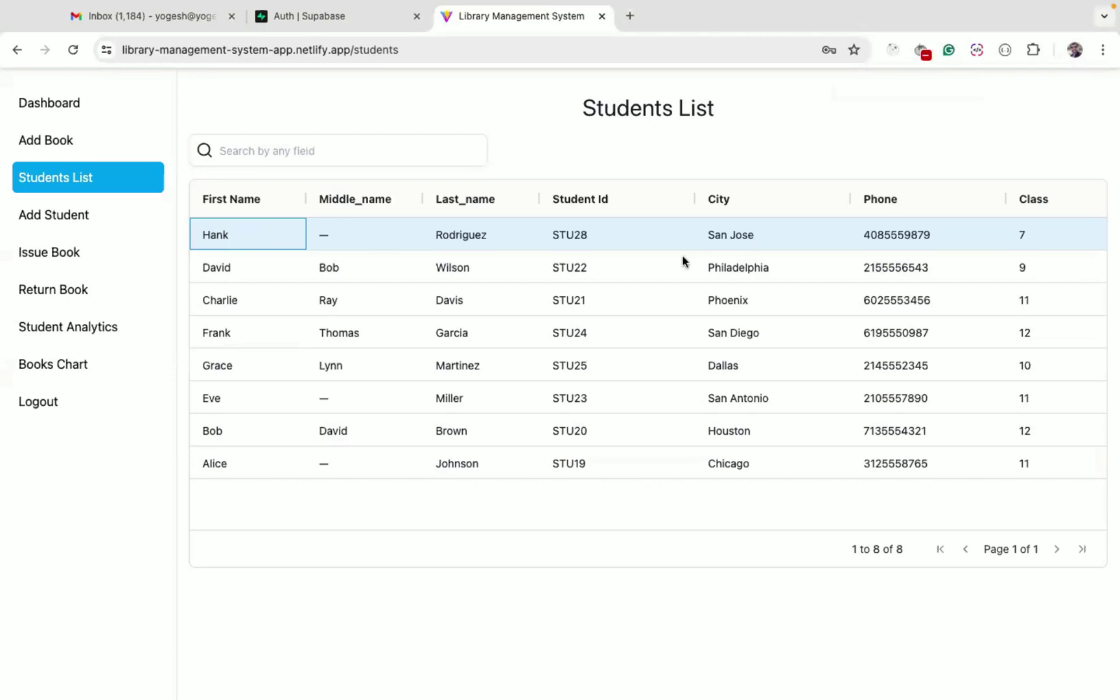
Check the new student's issued-books list, close it, and move to the Return Book page
scroll(683, 260, right, 5)
click(862, 239)
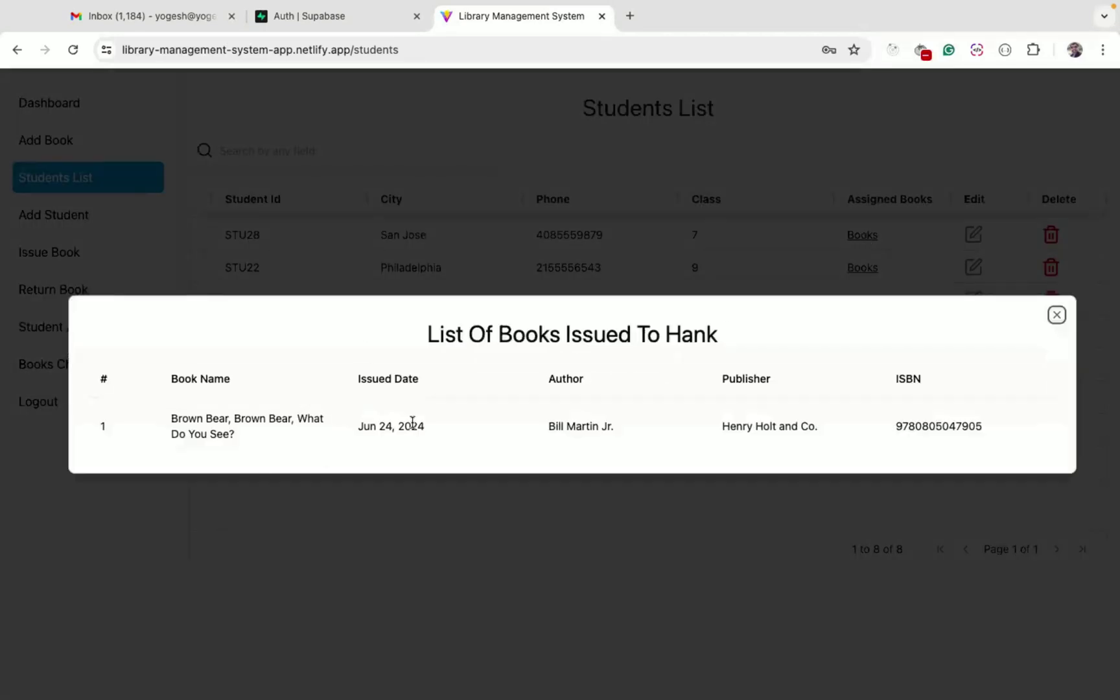
click(439, 561)
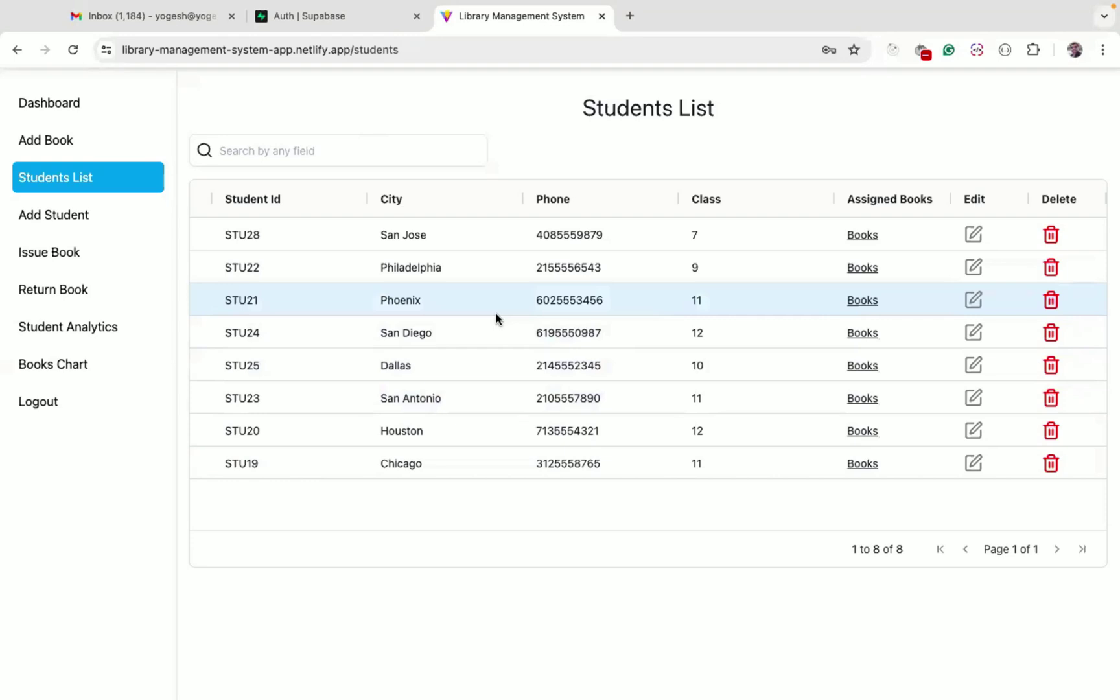
scroll(350, 243, left, 5)
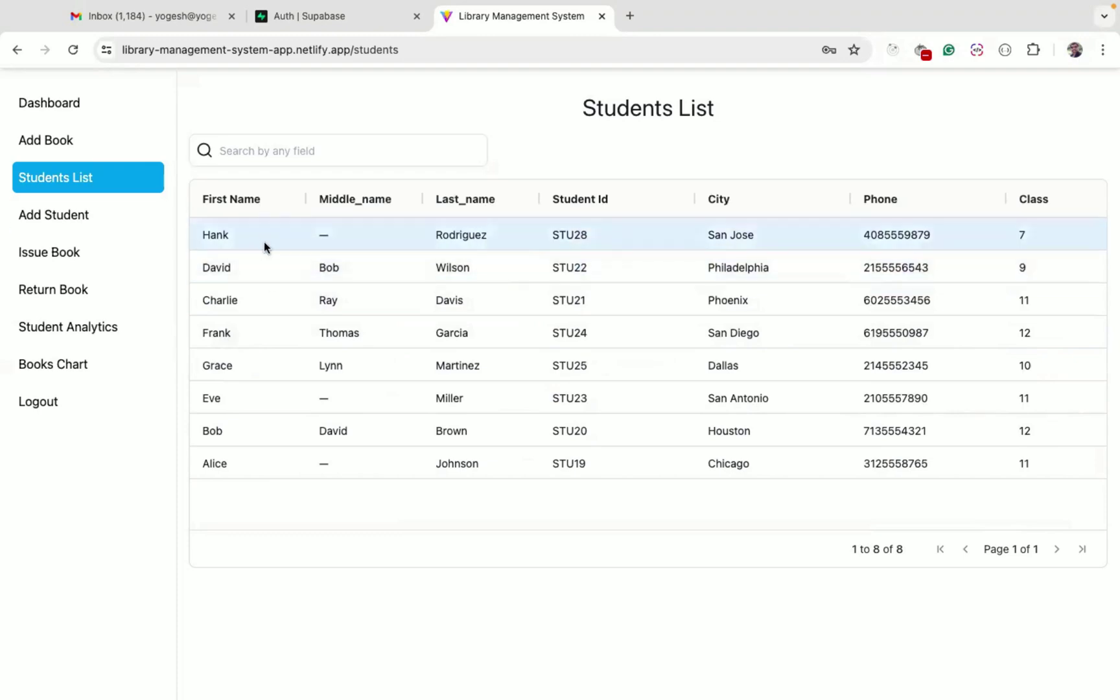
click(77, 144)
click(82, 177)
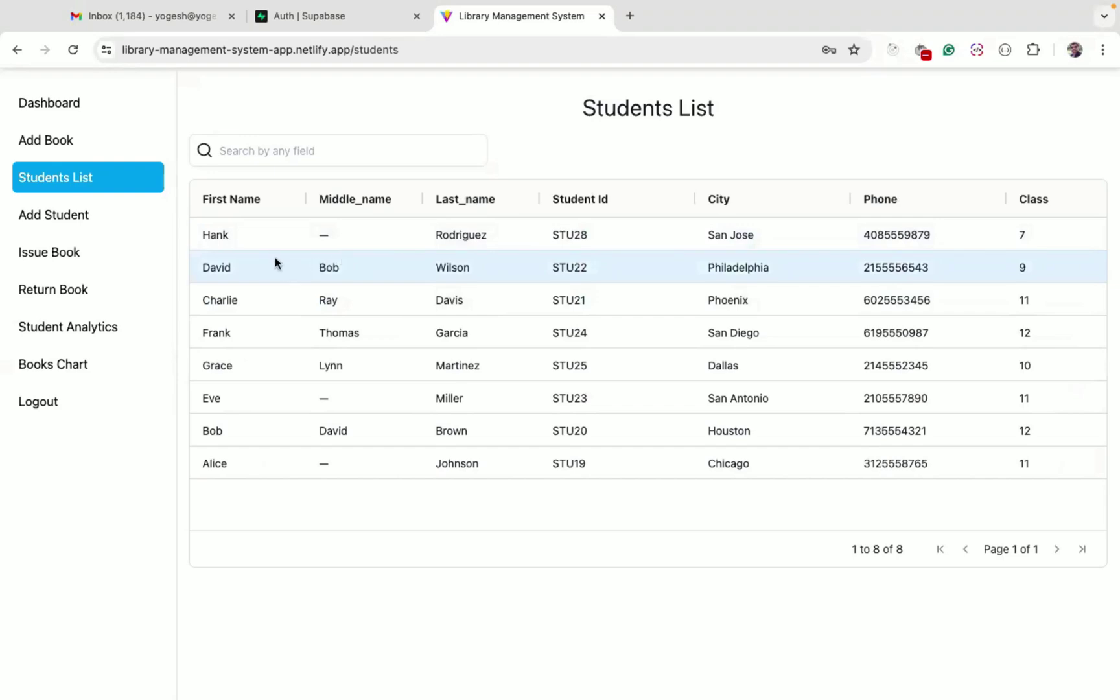
click(81, 290)
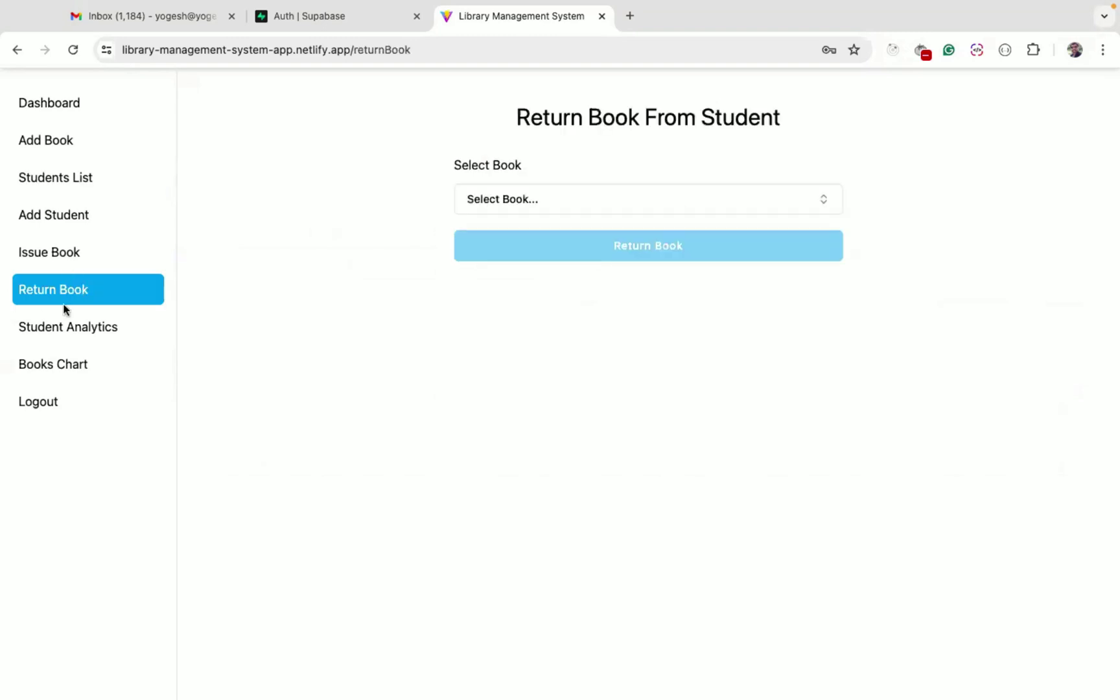
Scroll the Select Book list to review returnable books, Where the Wild Things Are to The Gruffalo
click(514, 203)
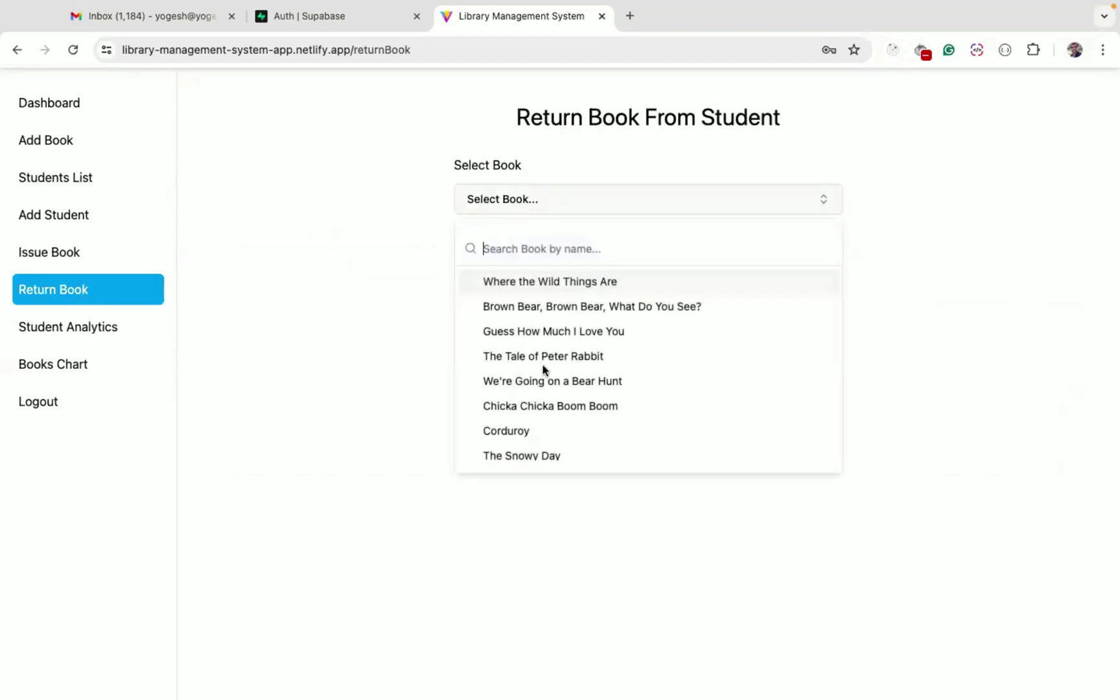
scroll(543, 371, down, 3)
scroll(543, 371, up, 3)
scroll(543, 370, down, 3)
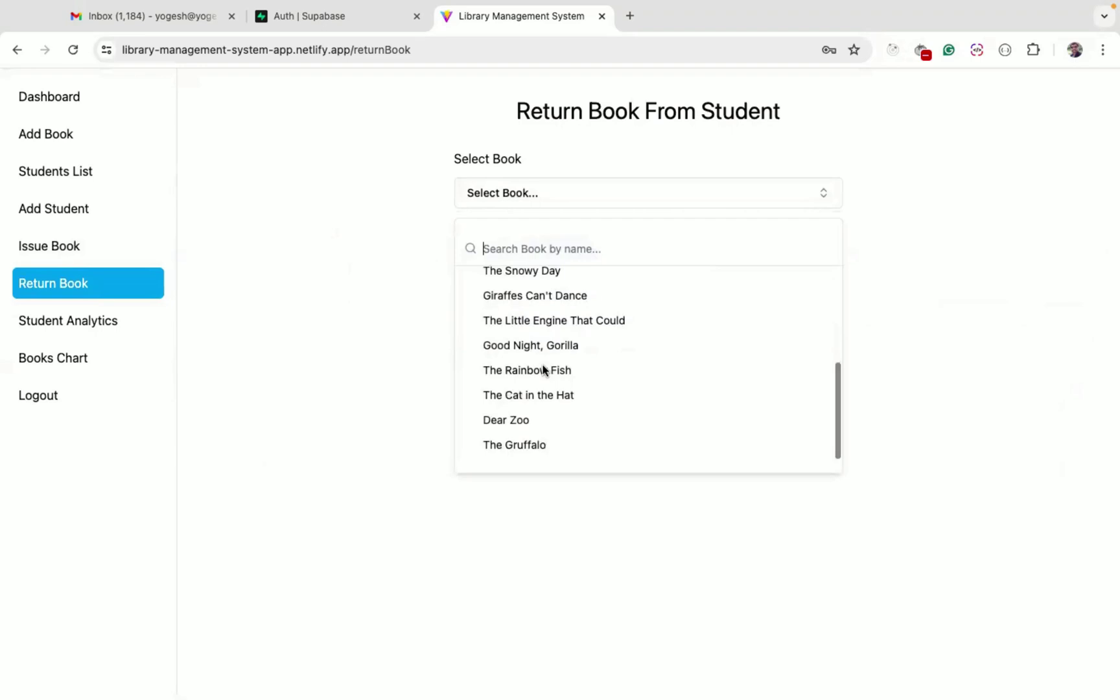
scroll(565, 421, up, 1)
scroll(565, 422, up, 3)
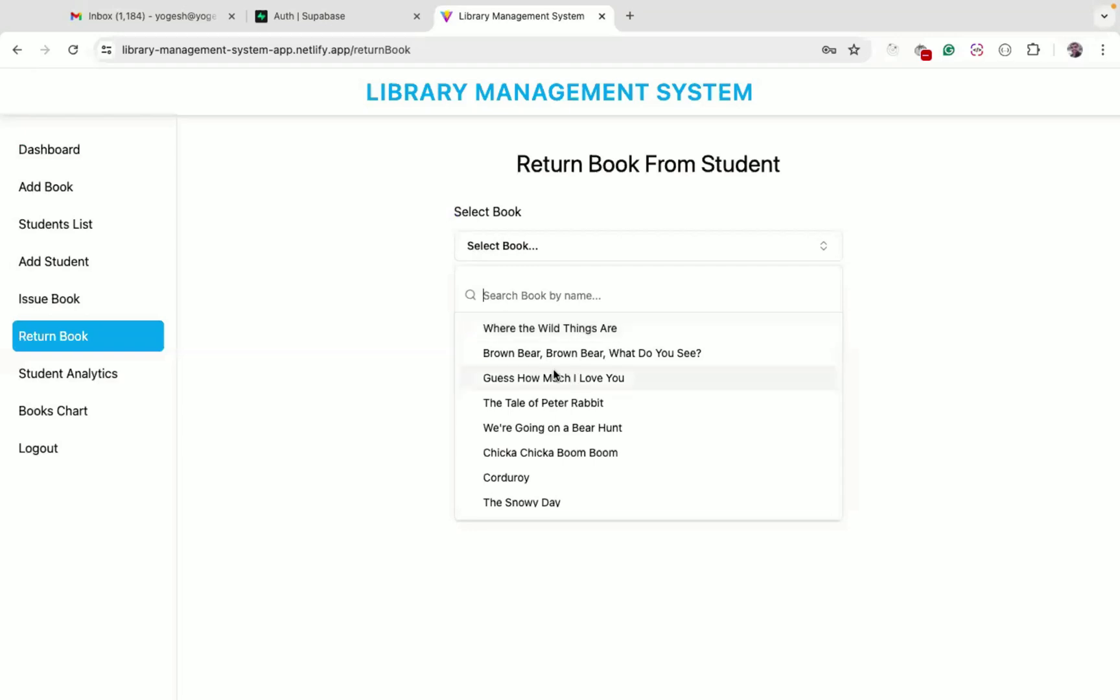
Search students for 'cha' and view the books already issued to that student
click(81, 224)
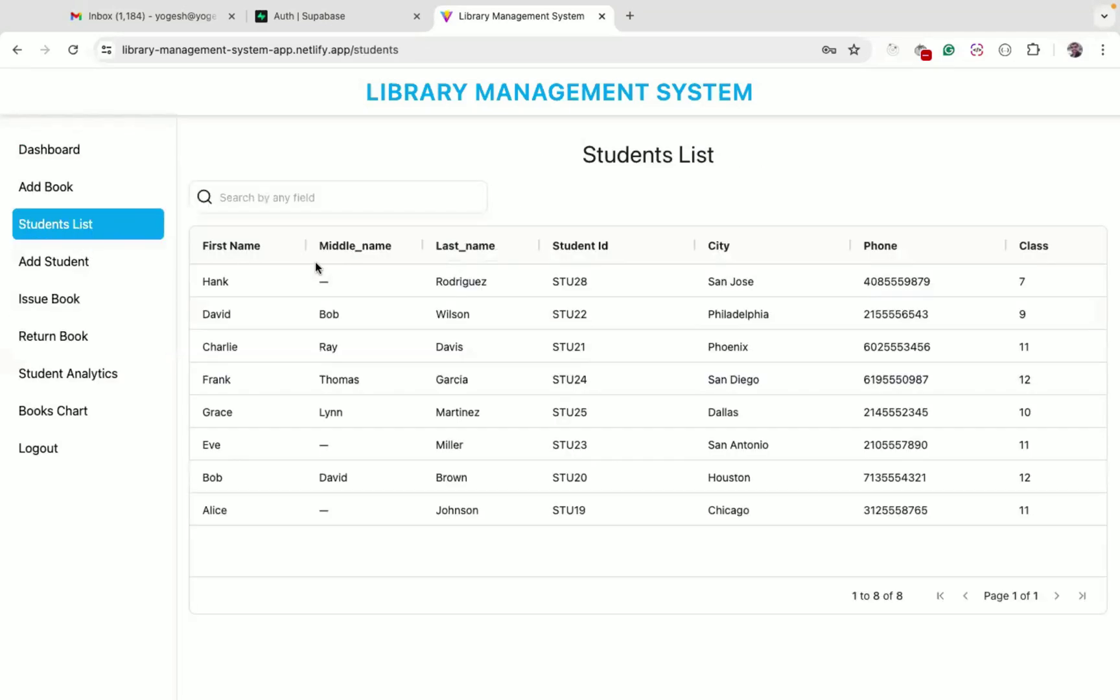
click(295, 199)
text(cha)
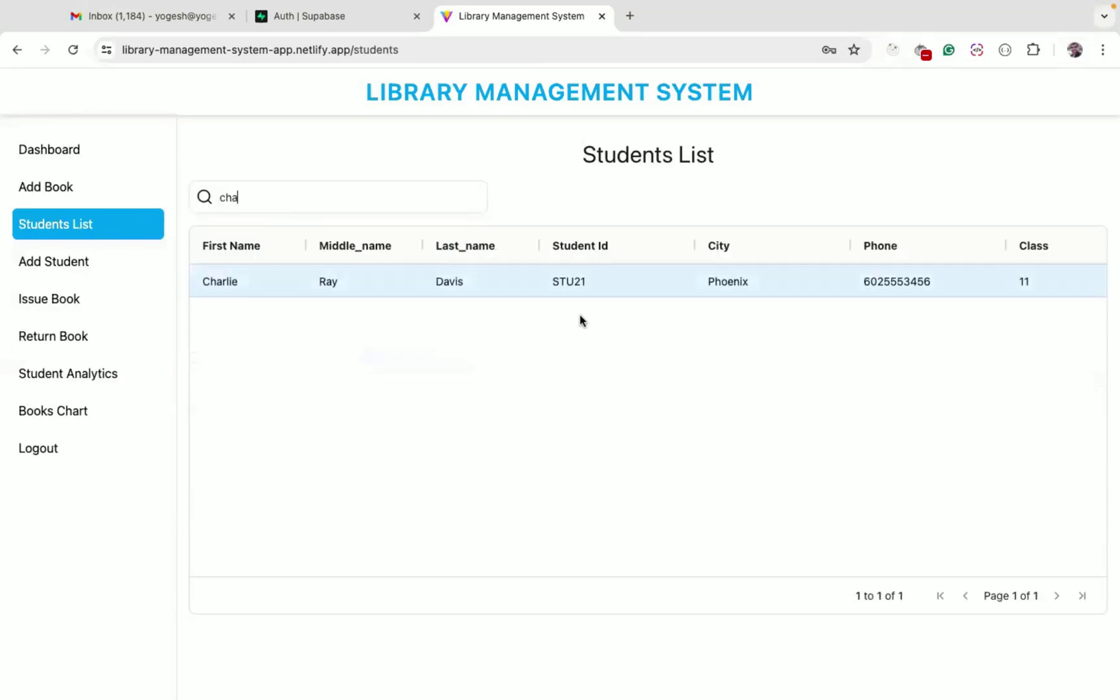
scroll(945, 295, right, 5)
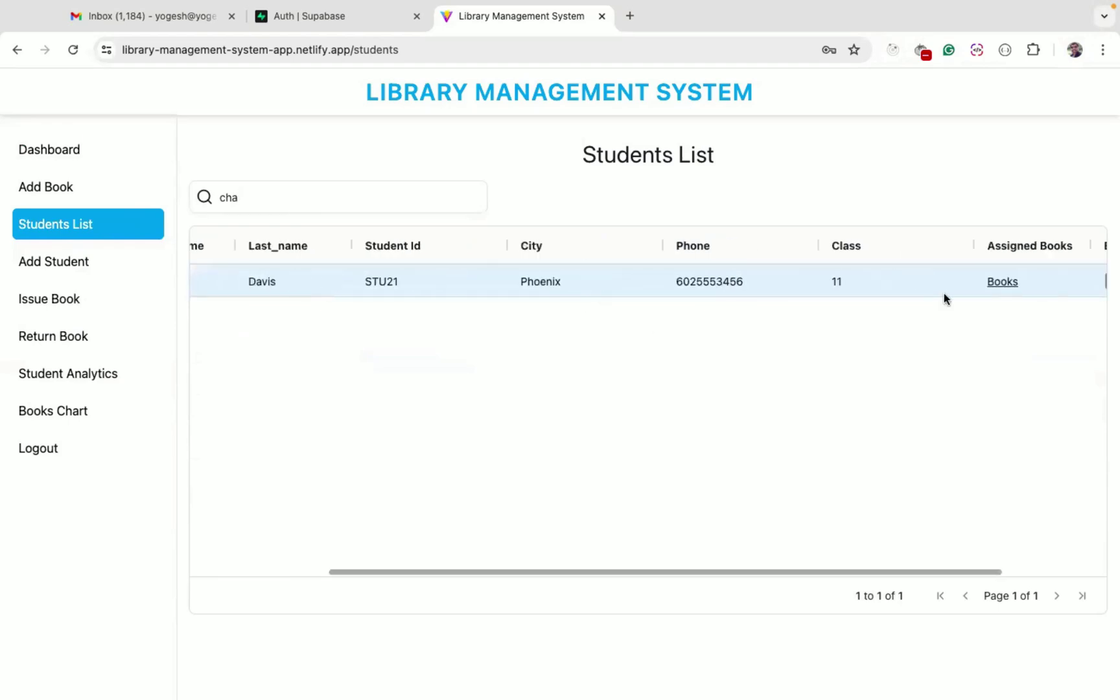
click(864, 282)
scroll(506, 422, down, 2)
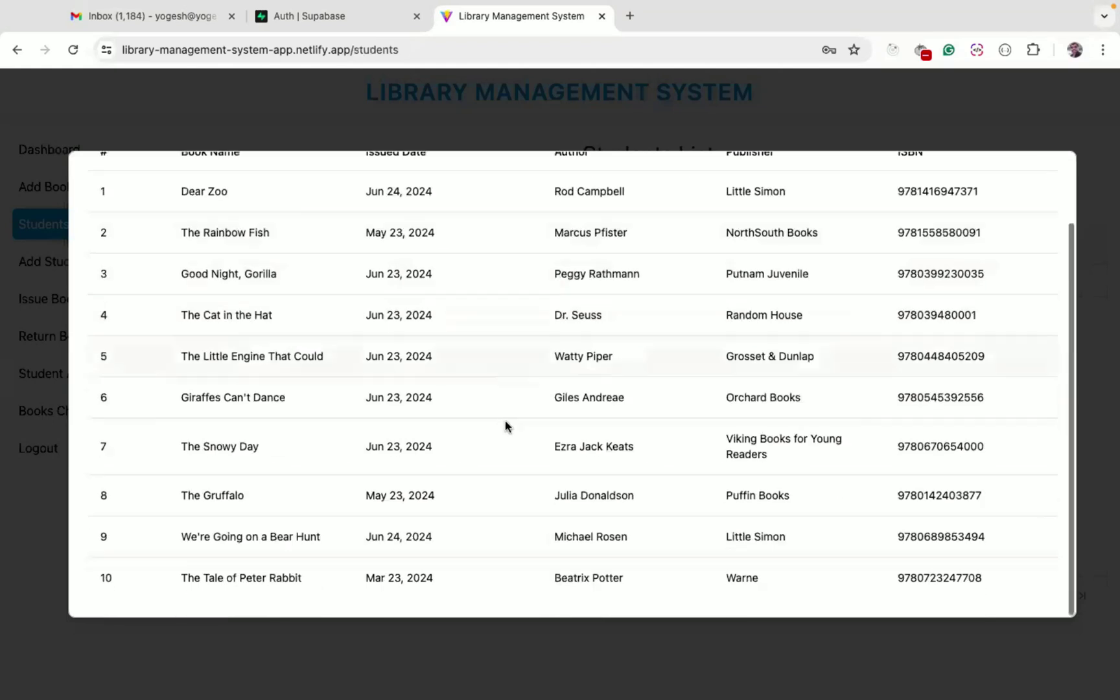
click(310, 663)
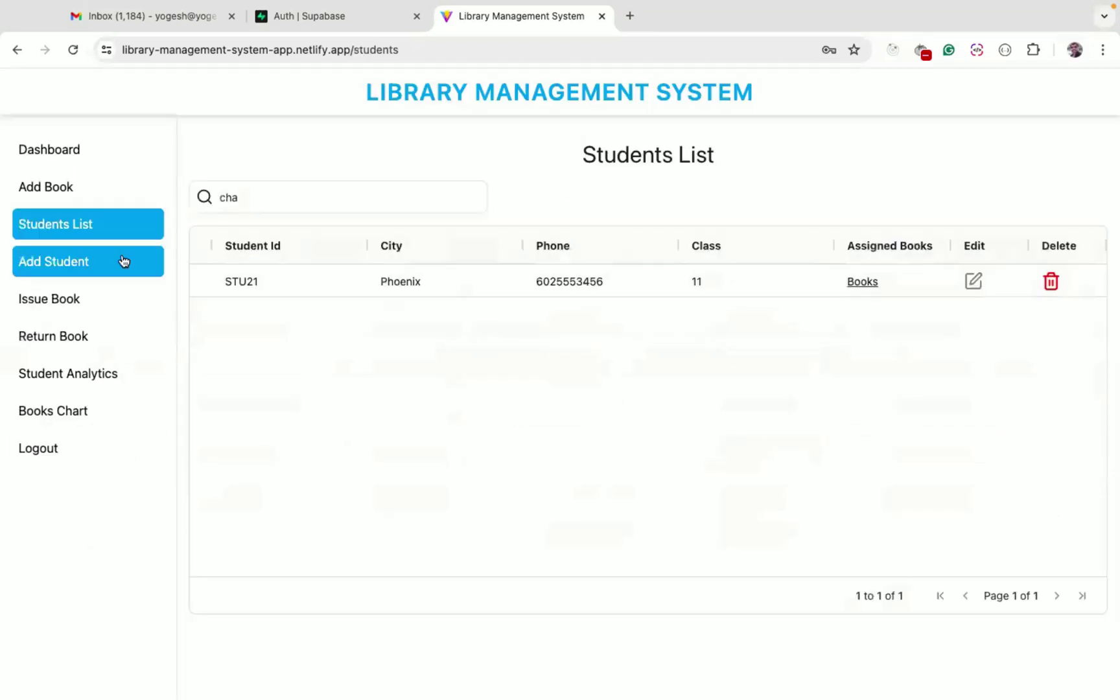
Try issuing Goodnight Moon to that student, triggering the maximum 10-book quota error
click(89, 295)
click(565, 247)
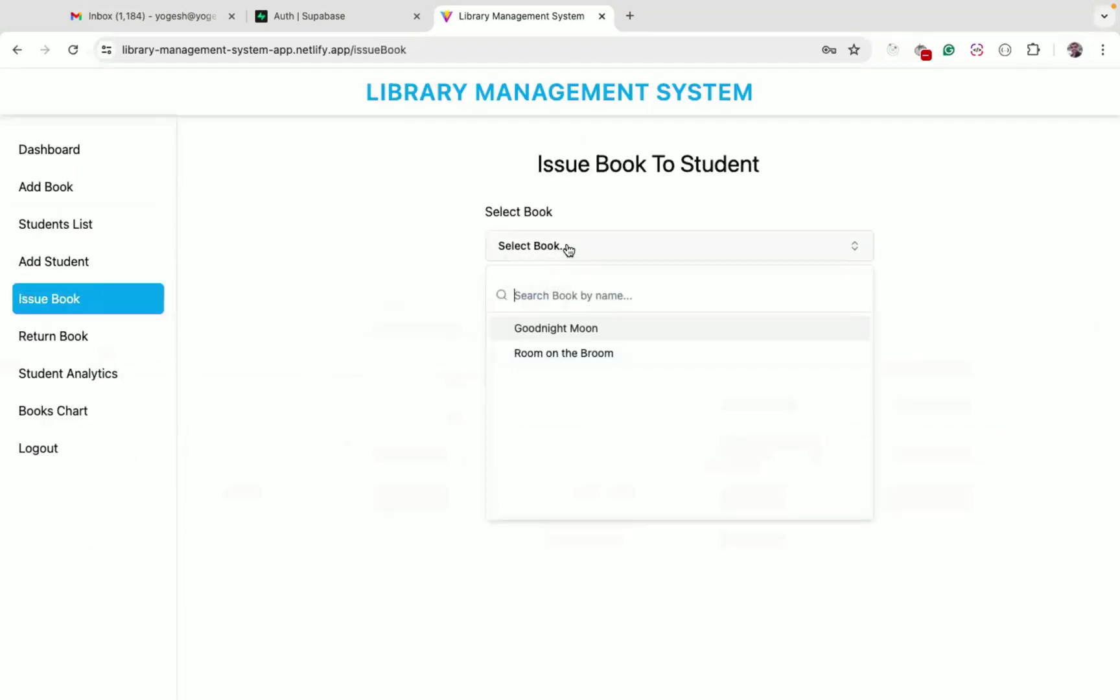
click(581, 327)
click(551, 389)
text(cha)
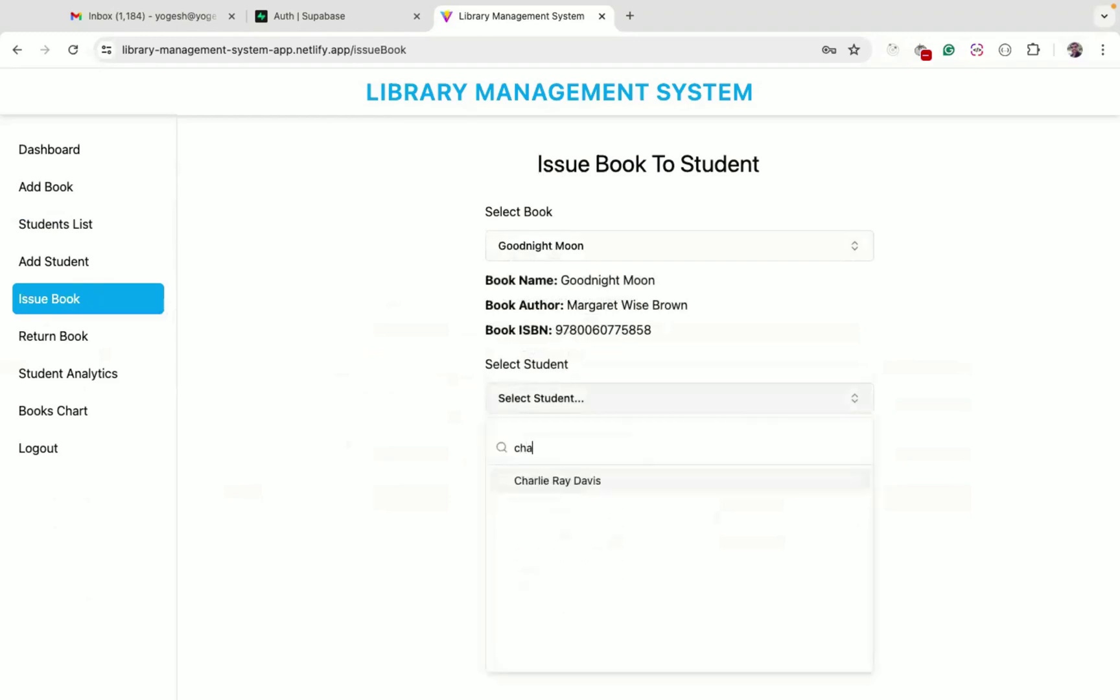
click(575, 481)
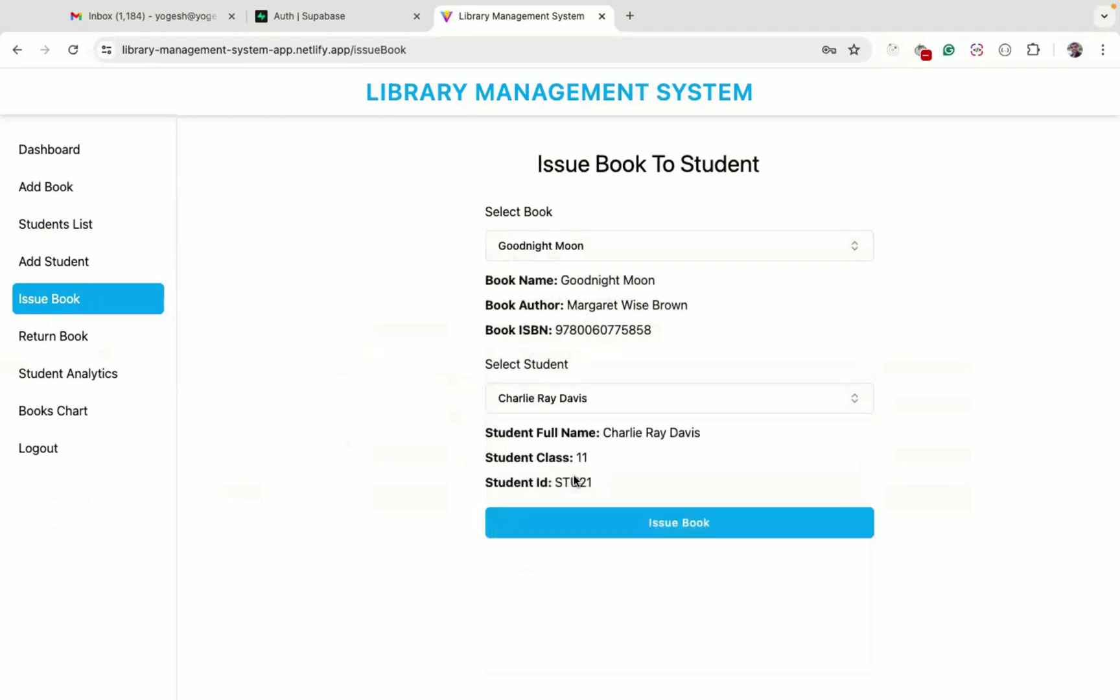
click(650, 522)
double_click(547, 193)
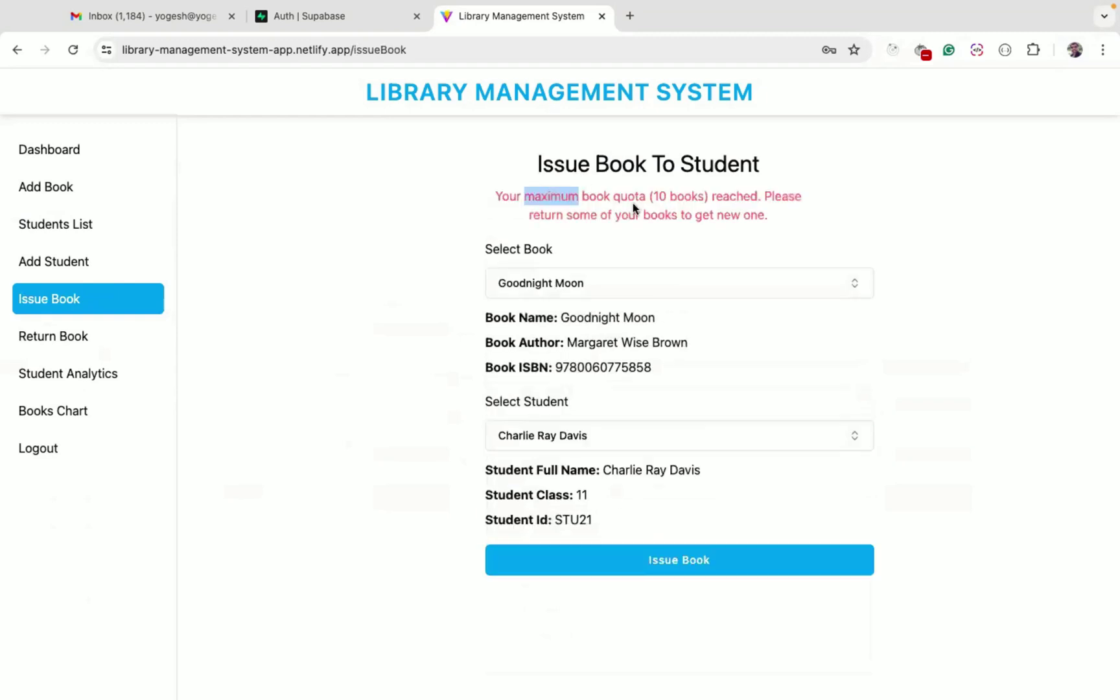
click(342, 19)
mouse_move(26, 195)
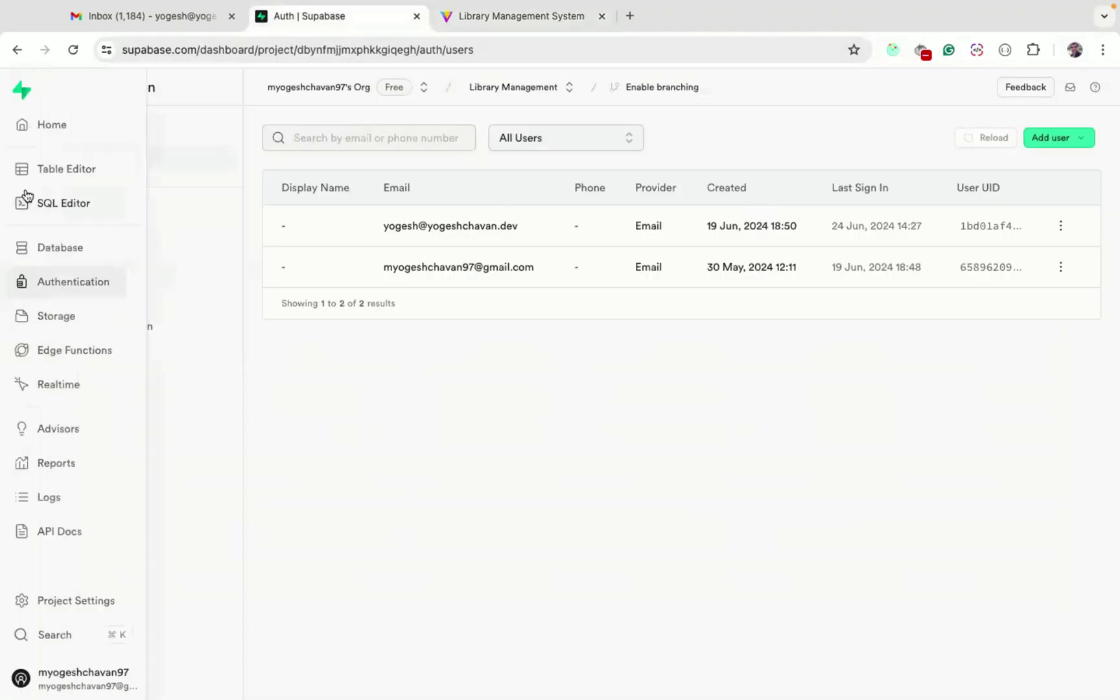
click(60, 170)
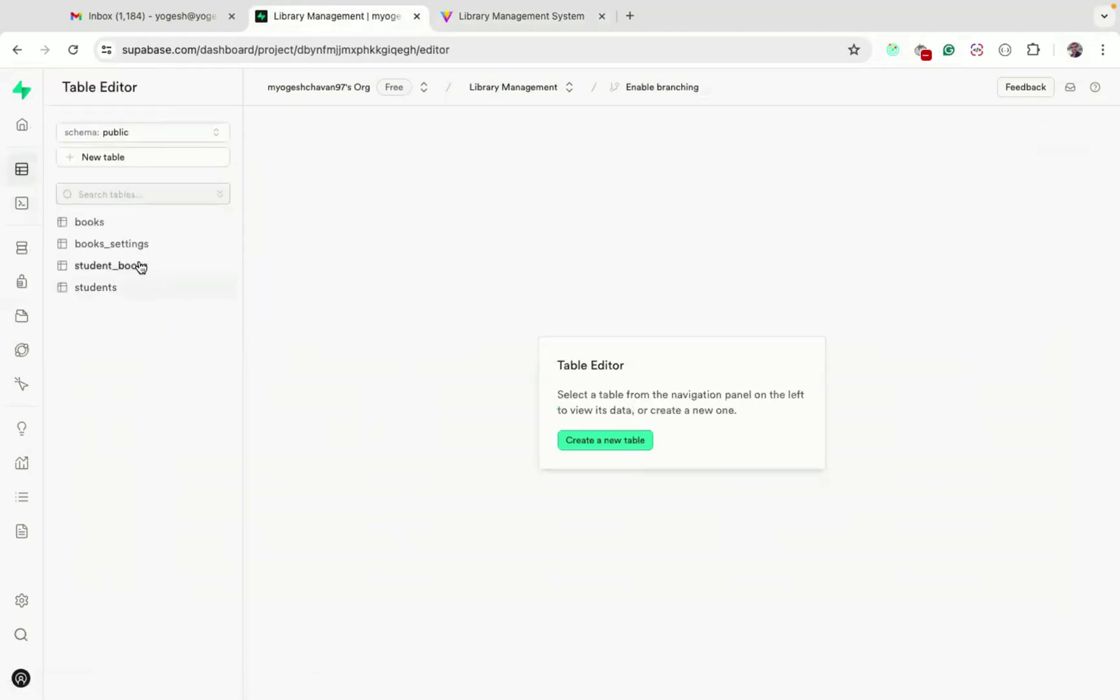
click(116, 245)
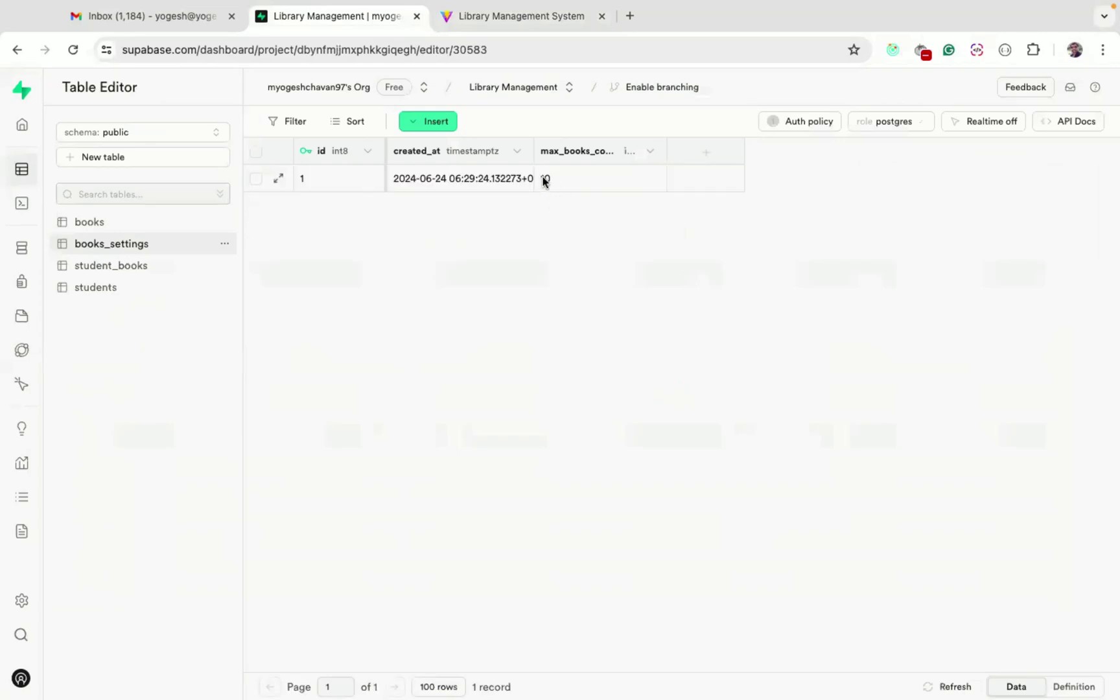
click(542, 175)
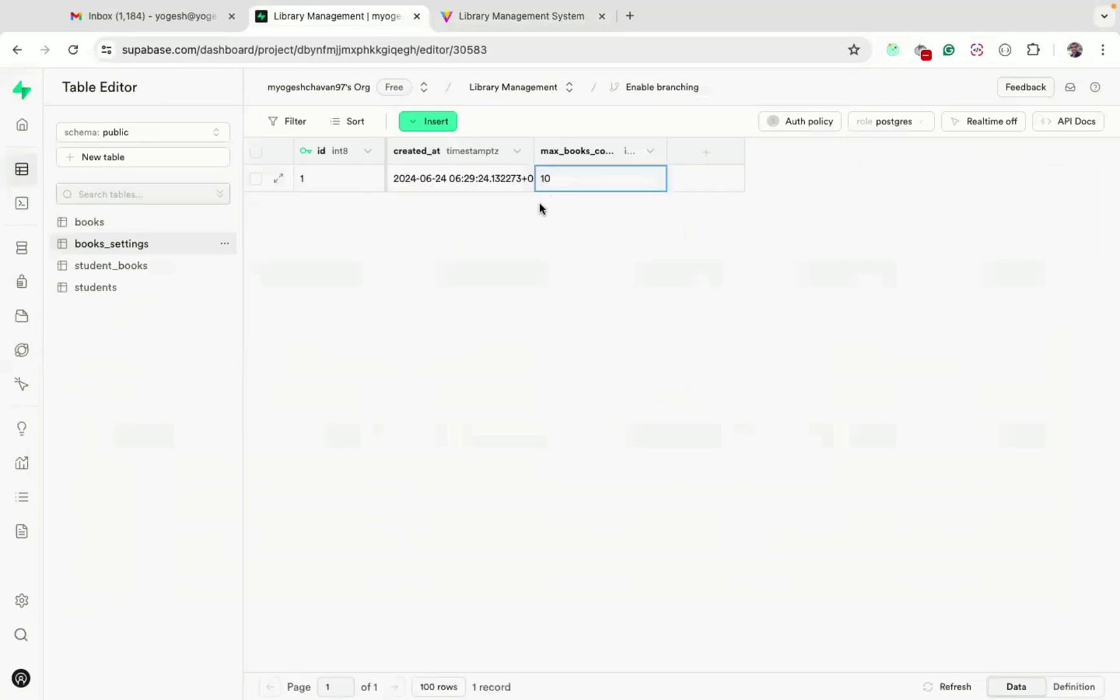
click(513, 25)
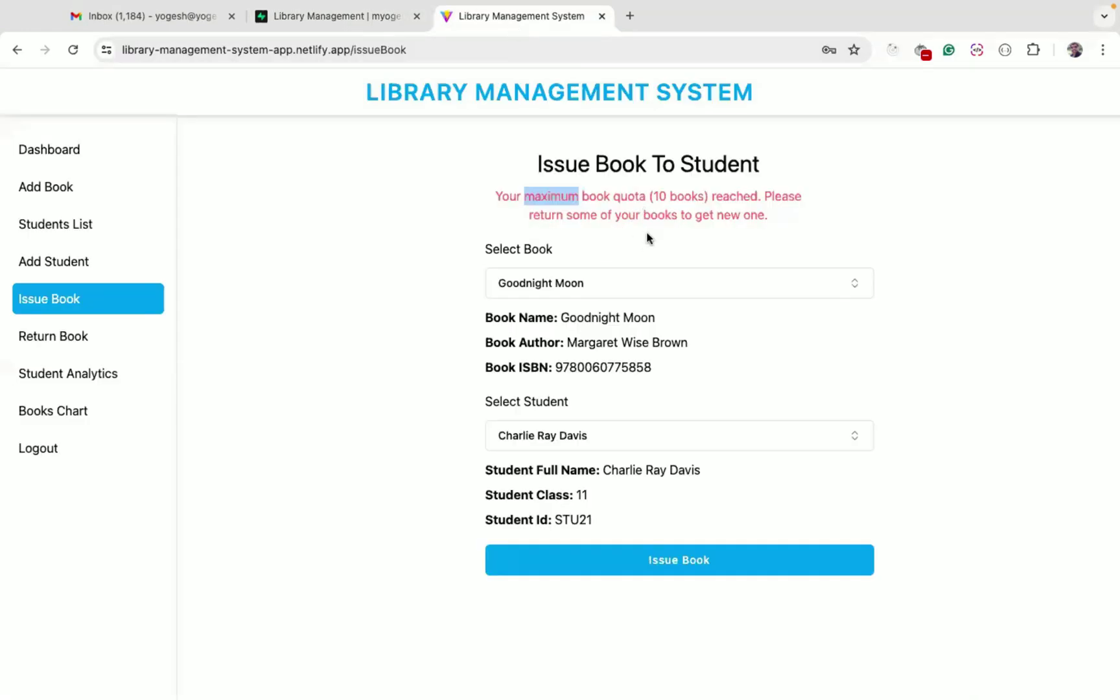
Check the Phoenix student's issued books, locating Giraffes Can't Dance in row 6
double_click(656, 195)
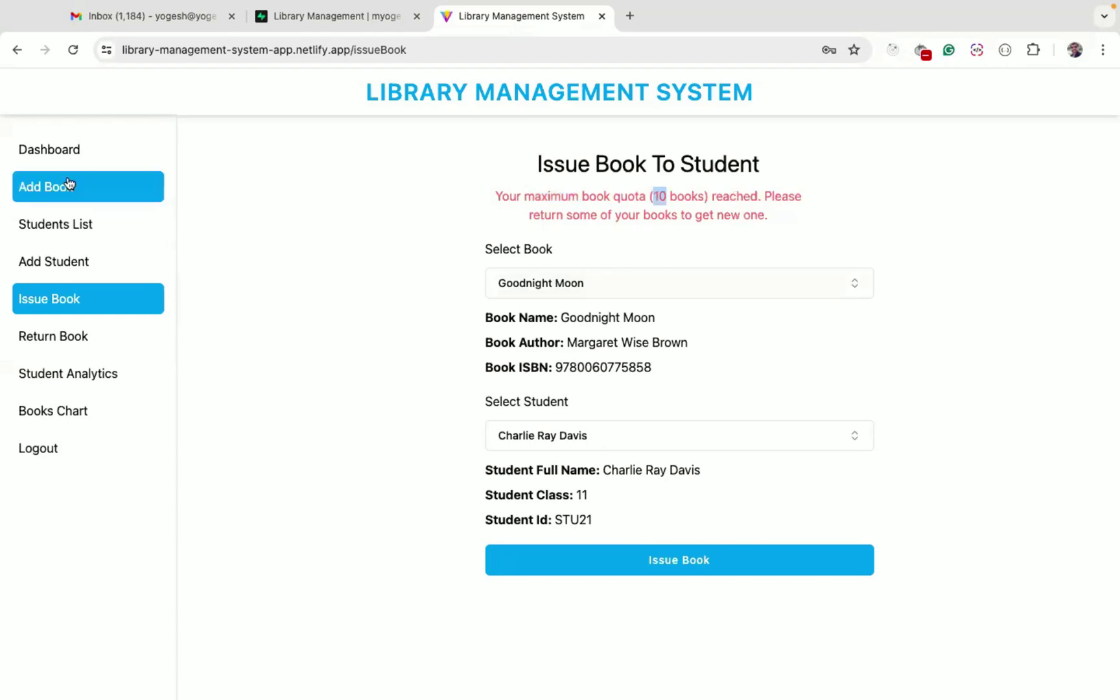
click(69, 225)
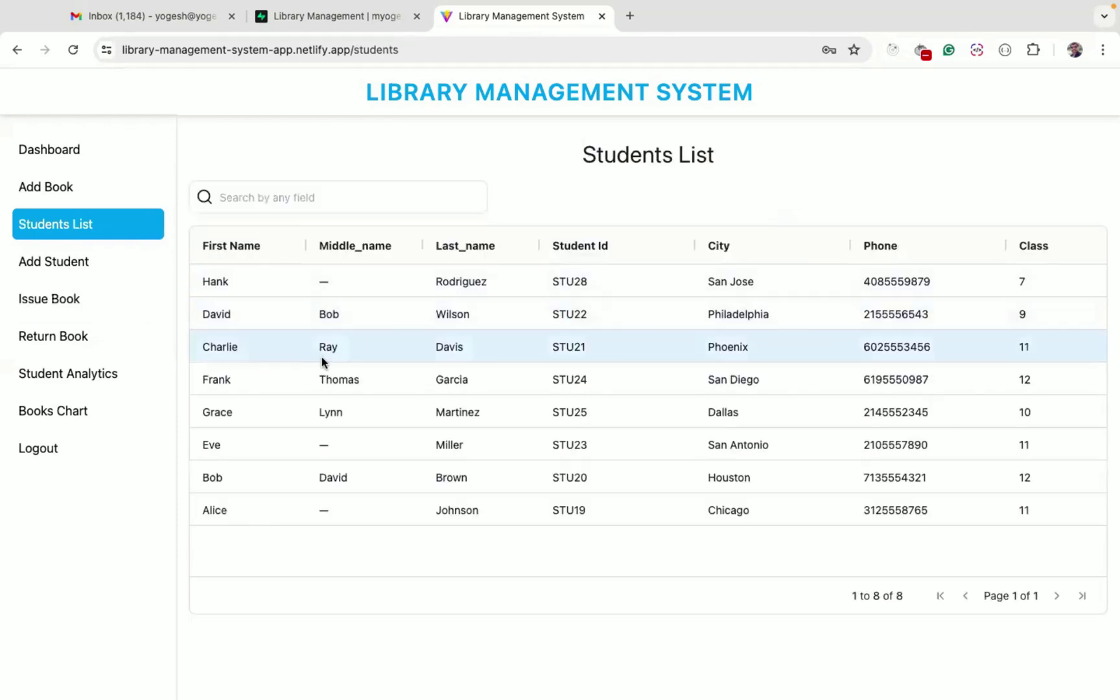
scroll(940, 353, right, 10)
click(870, 348)
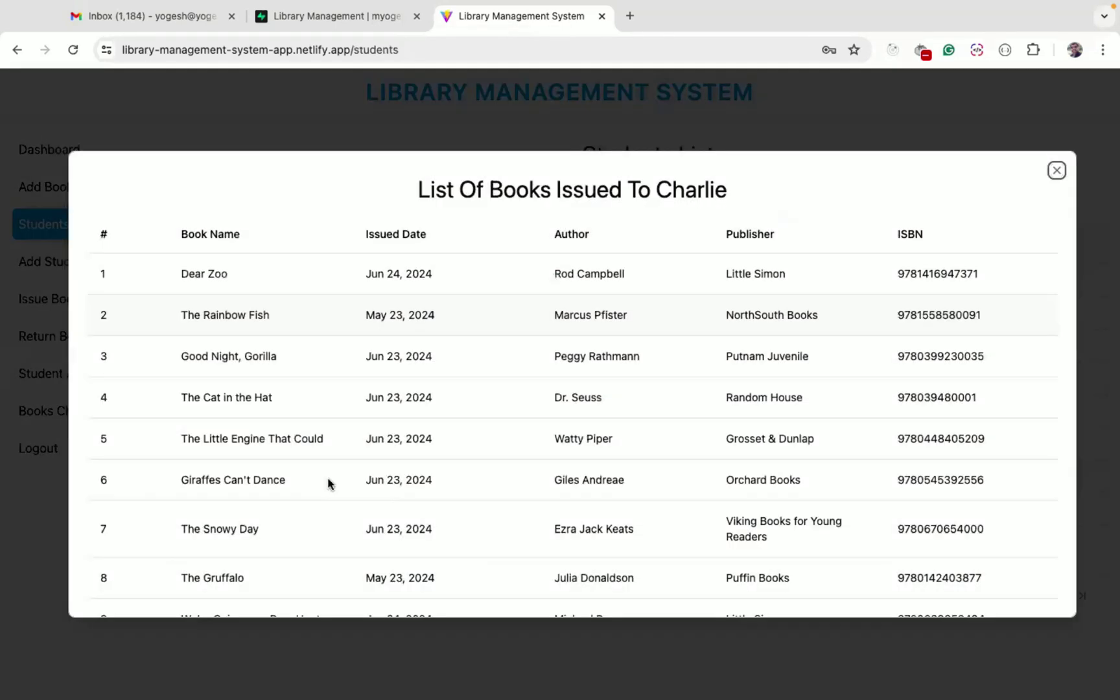
drag(178, 484, 315, 487)
click(287, 485)
double_click(203, 478)
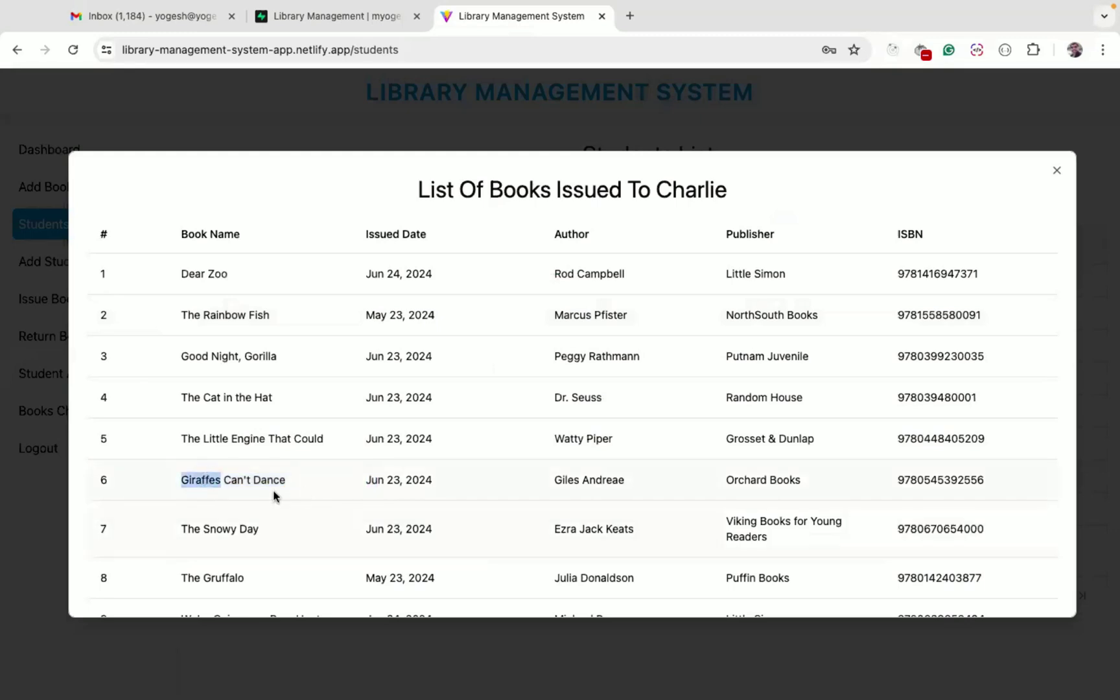
click(278, 624)
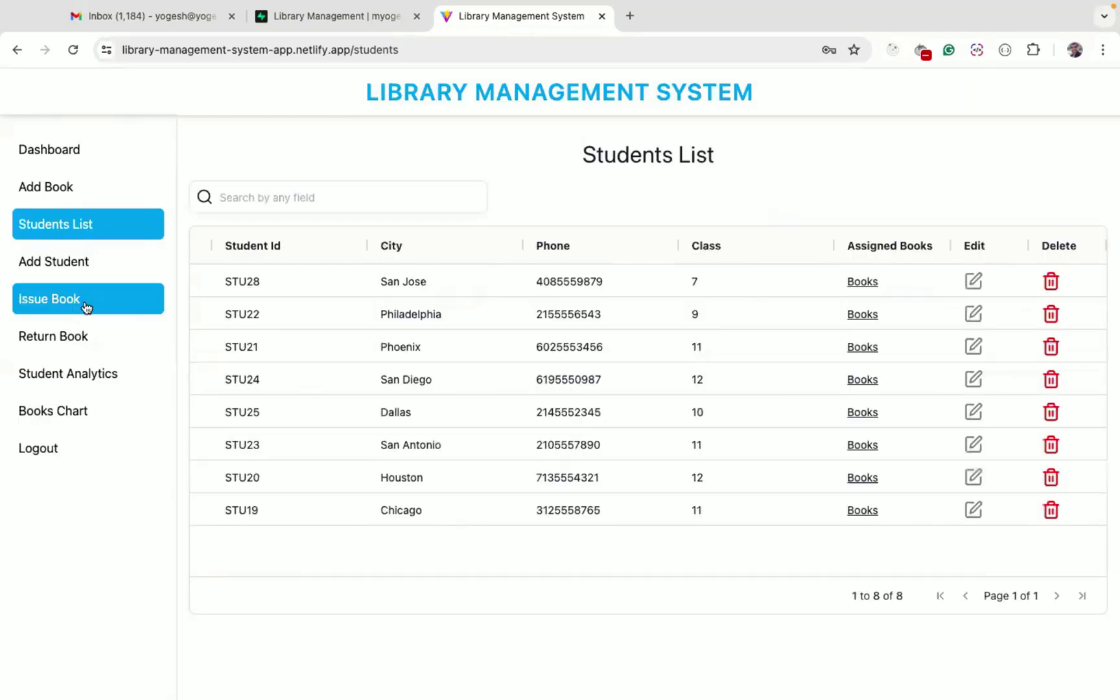
Return Giraffes Can't Dance from the student, finding it by searching 'gi'
click(86, 333)
click(522, 247)
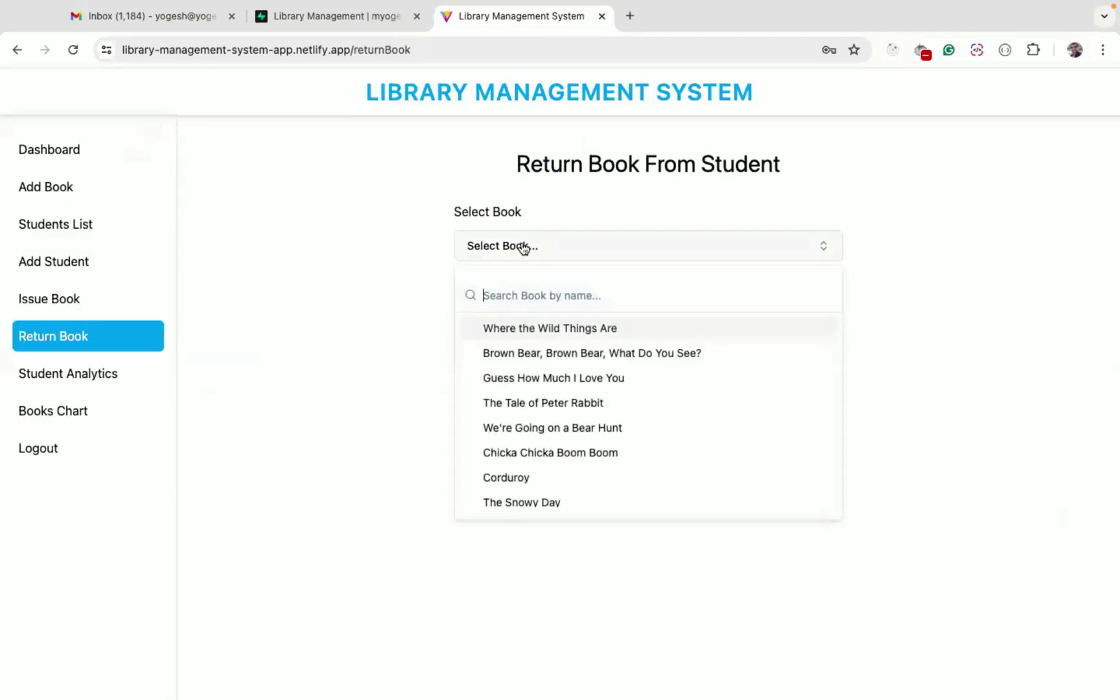
text(cha)
key(BackSpace)
key(BackSpace)
key(BackSpace)
text(gi)
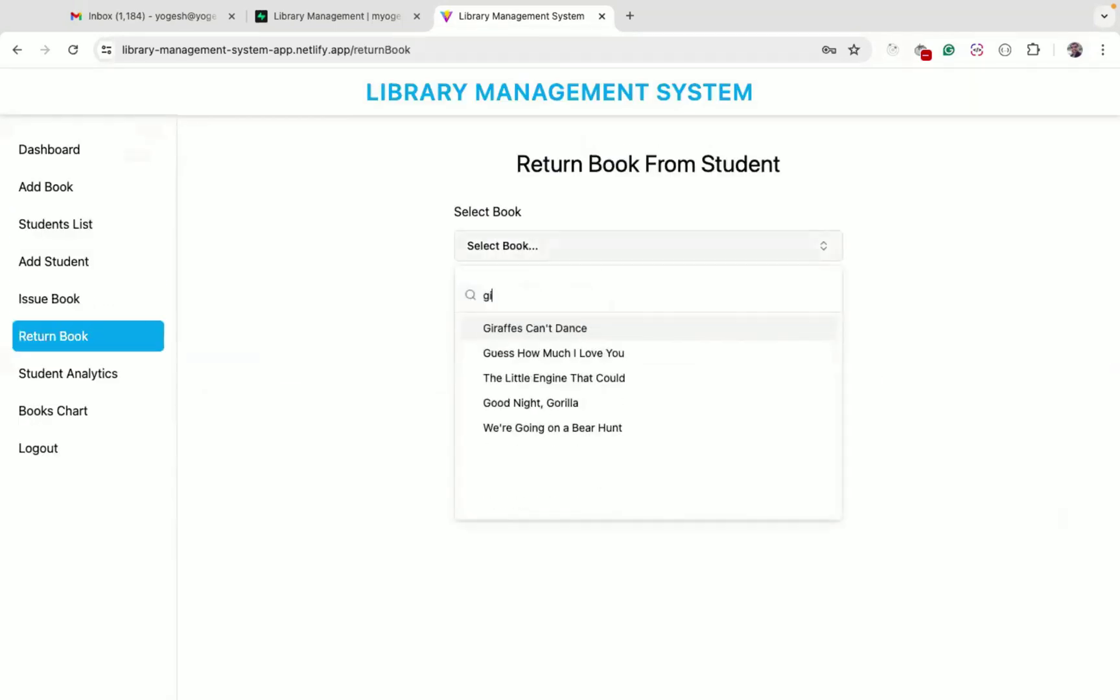
click(559, 325)
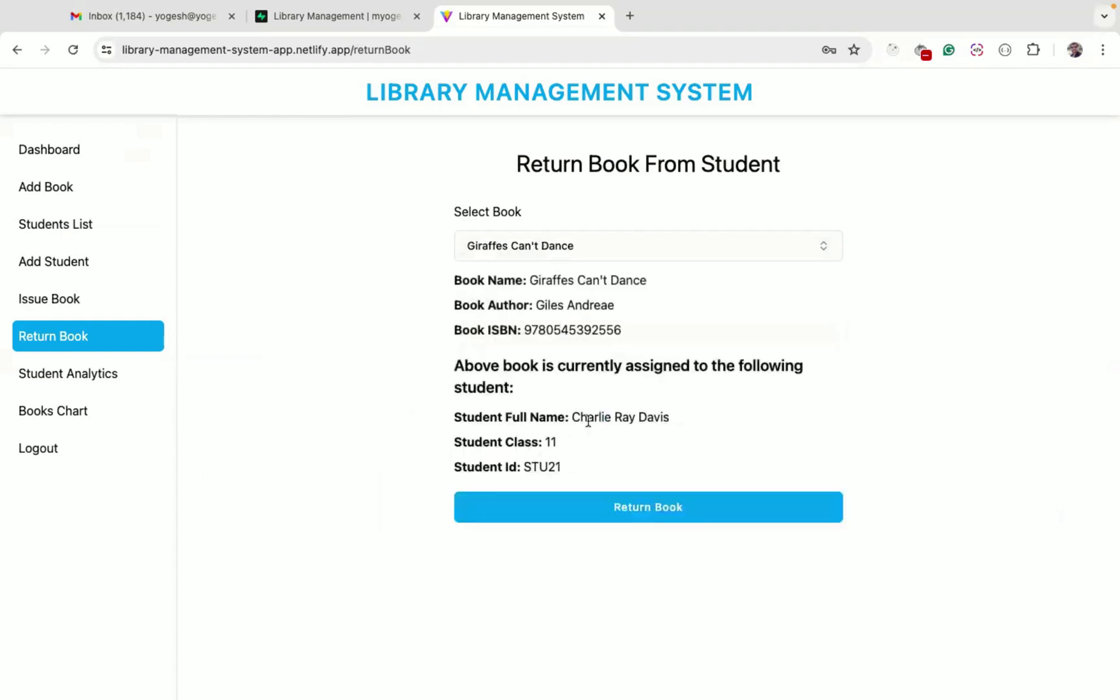
double_click(602, 420)
click(640, 507)
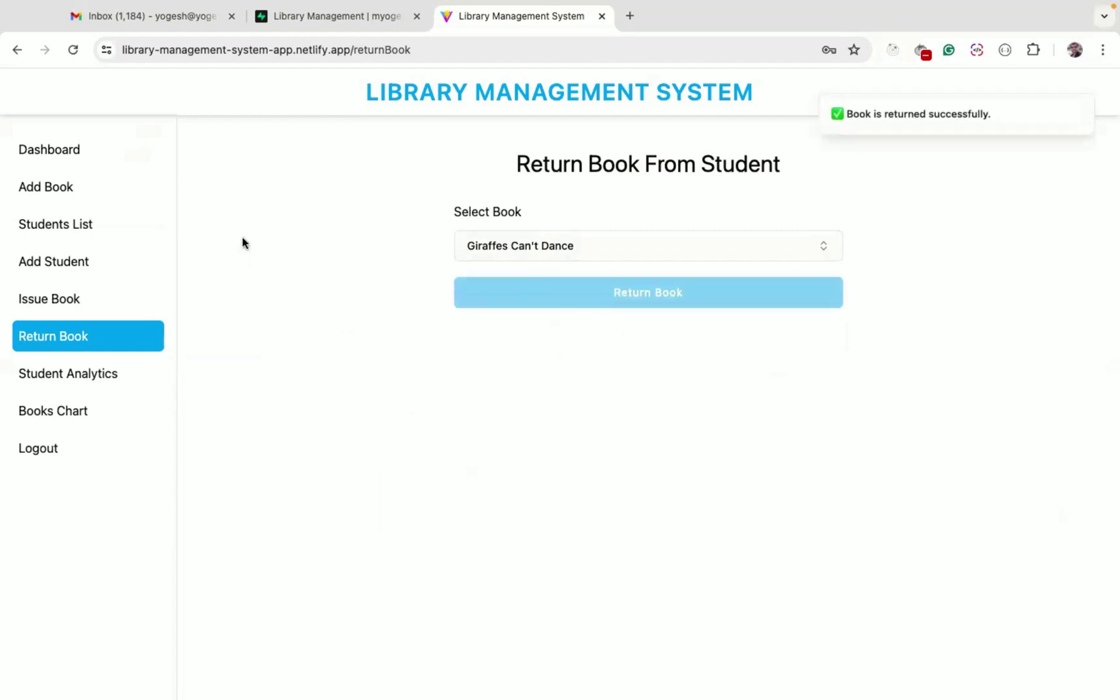
click(71, 298)
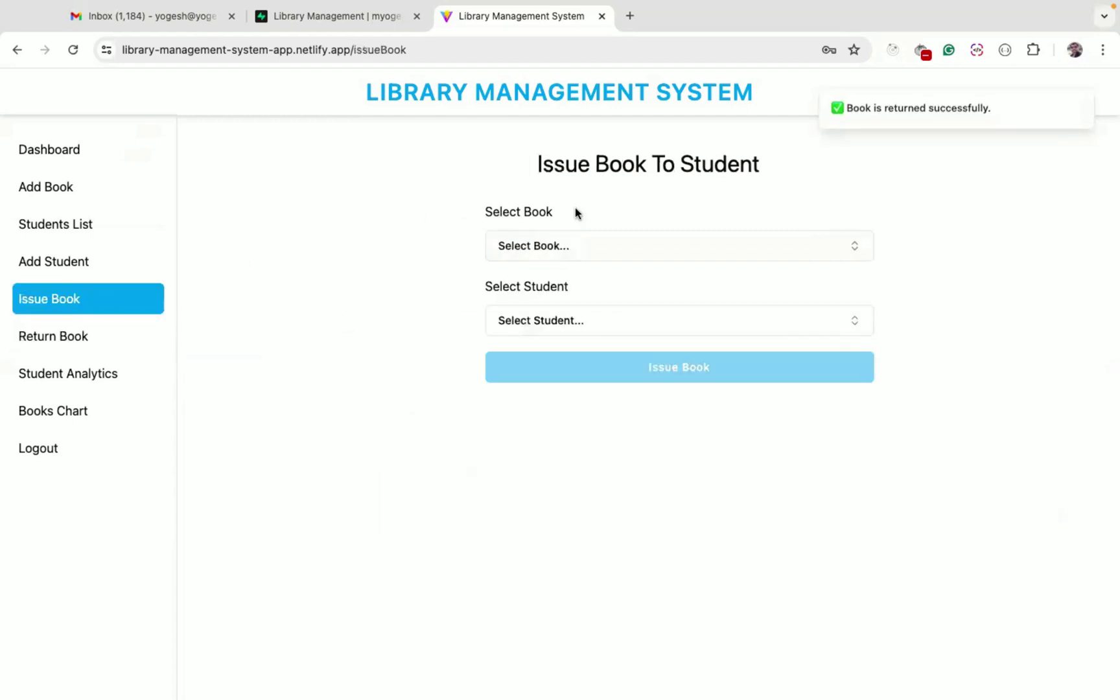
Issue Goodnight Moon to the student found by searching the student list
click(562, 246)
click(561, 327)
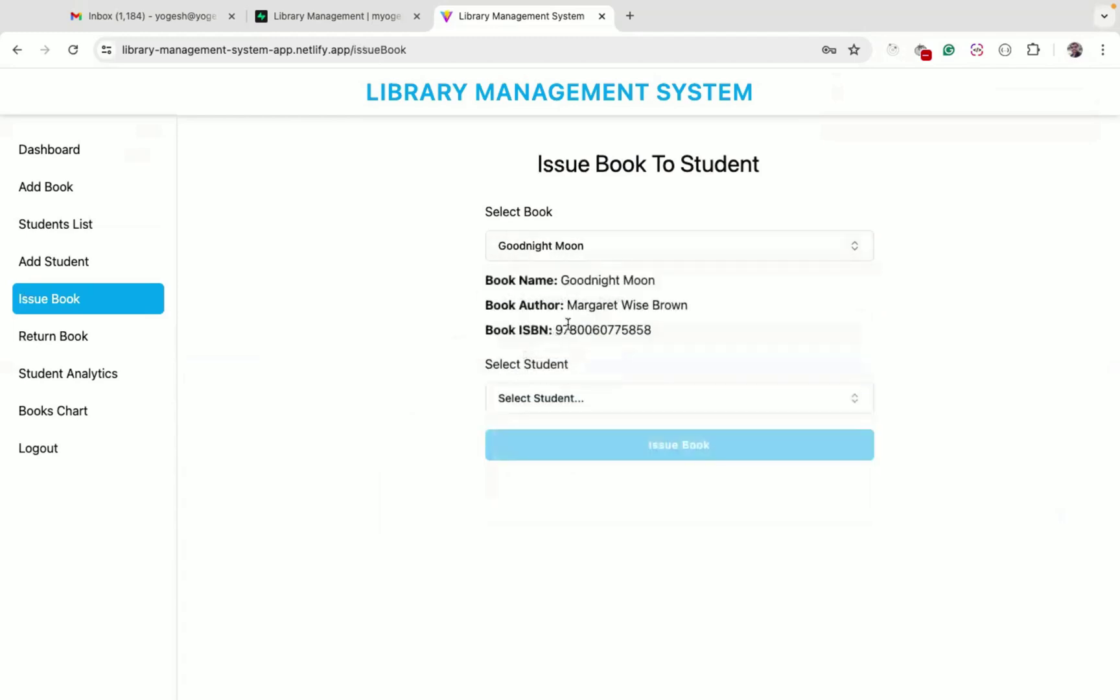
click(564, 398)
text(cha)
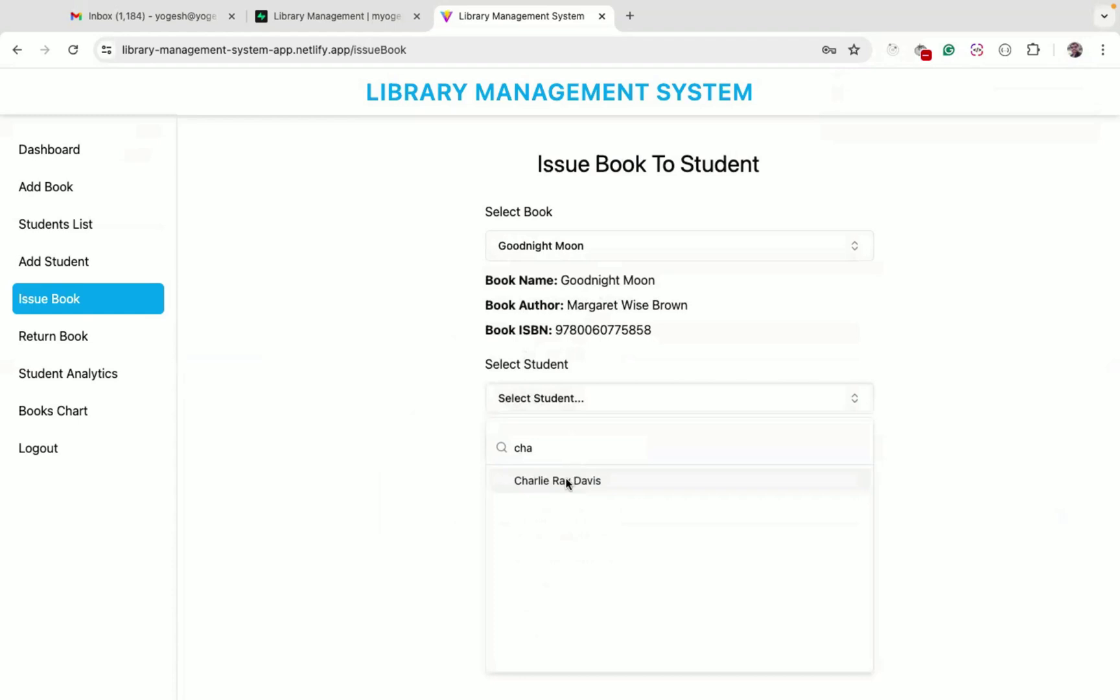
click(570, 480)
click(660, 530)
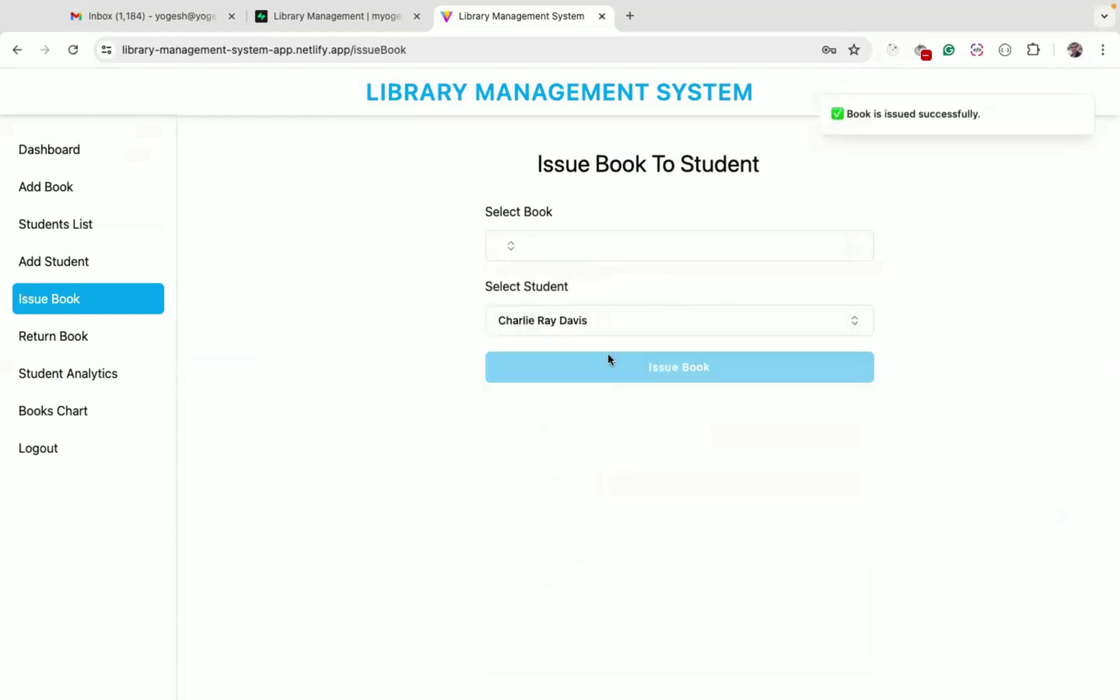
Try issuing Giraffes Can't Dance to the same student and see the 10-book quota refuse it
click(607, 254)
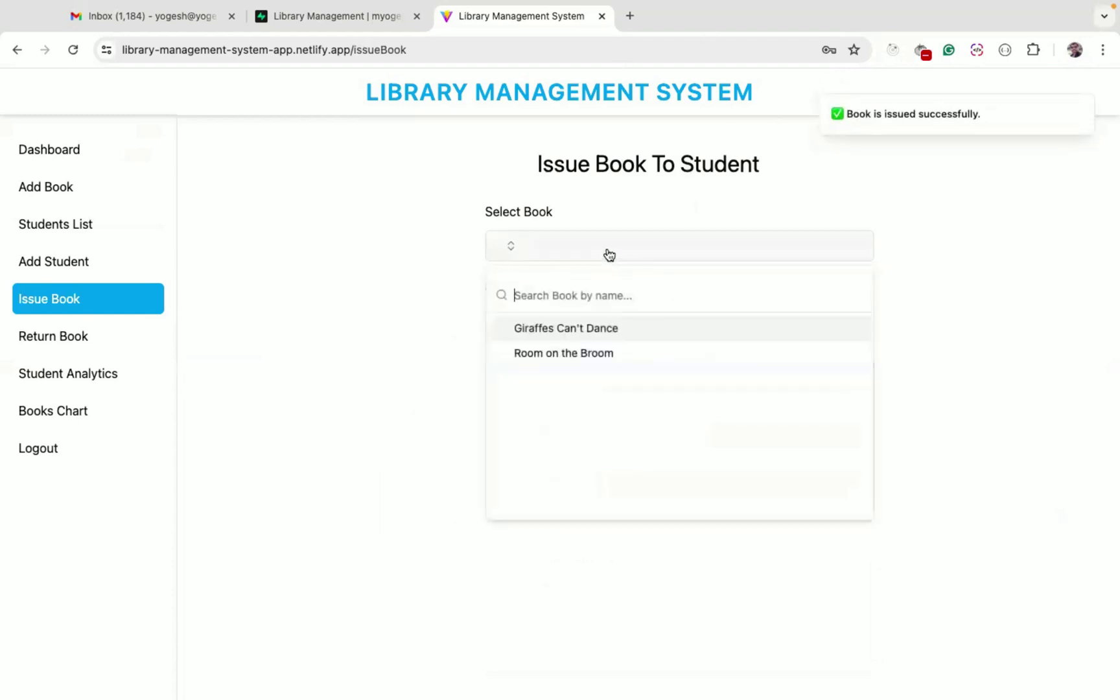
click(604, 329)
click(580, 399)
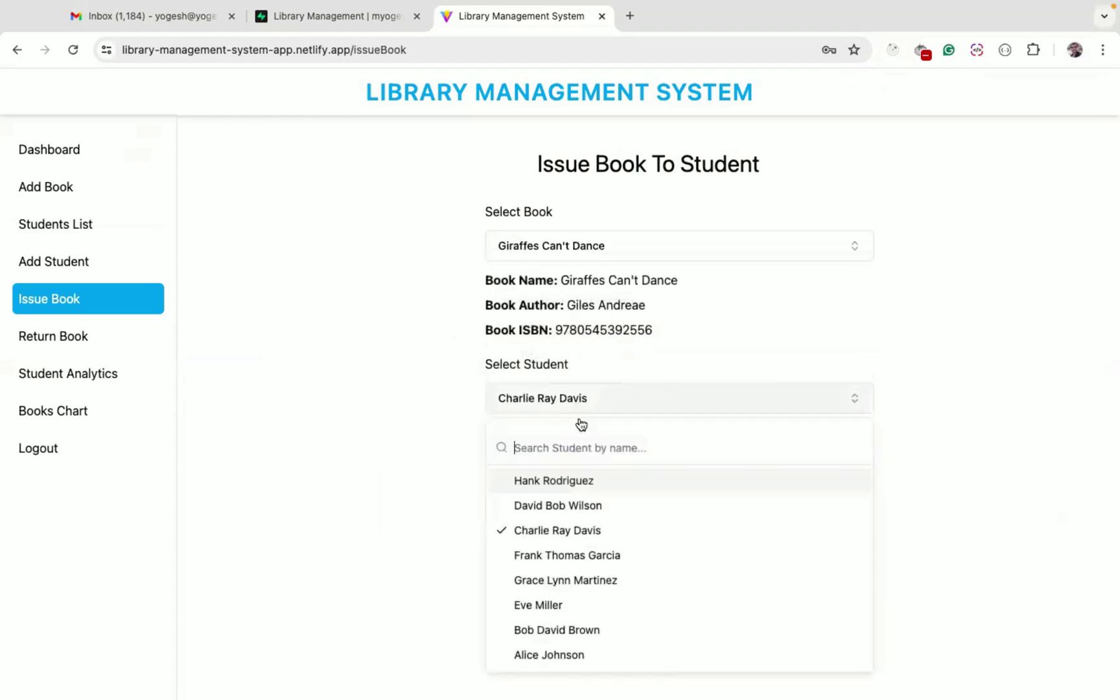
click(562, 531)
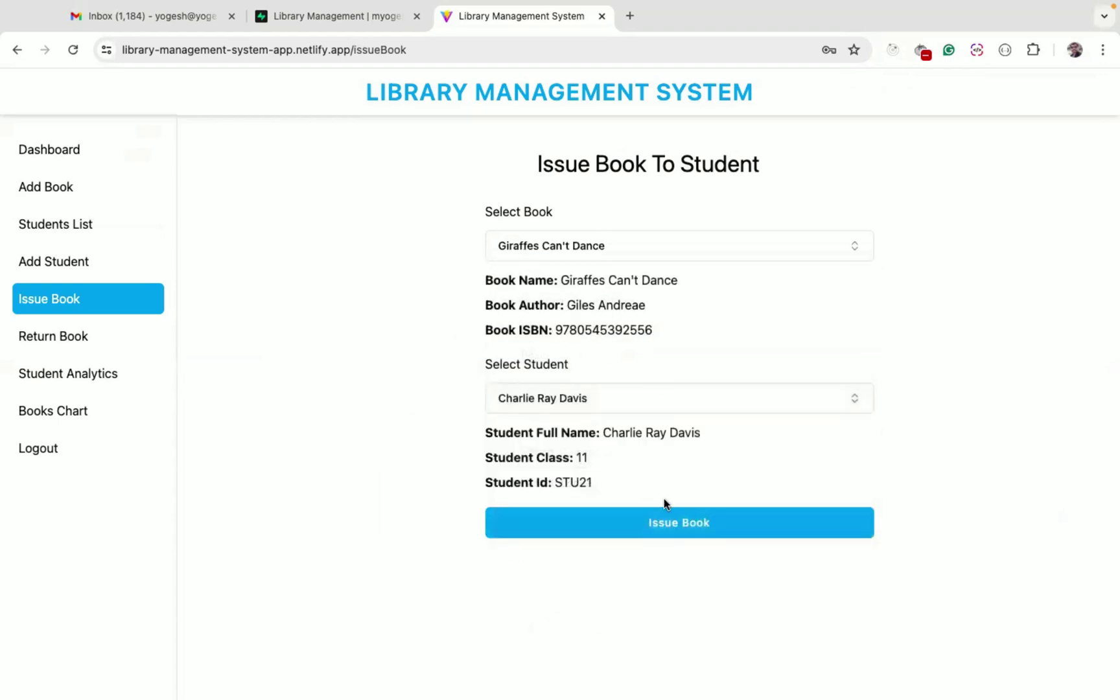
click(684, 528)
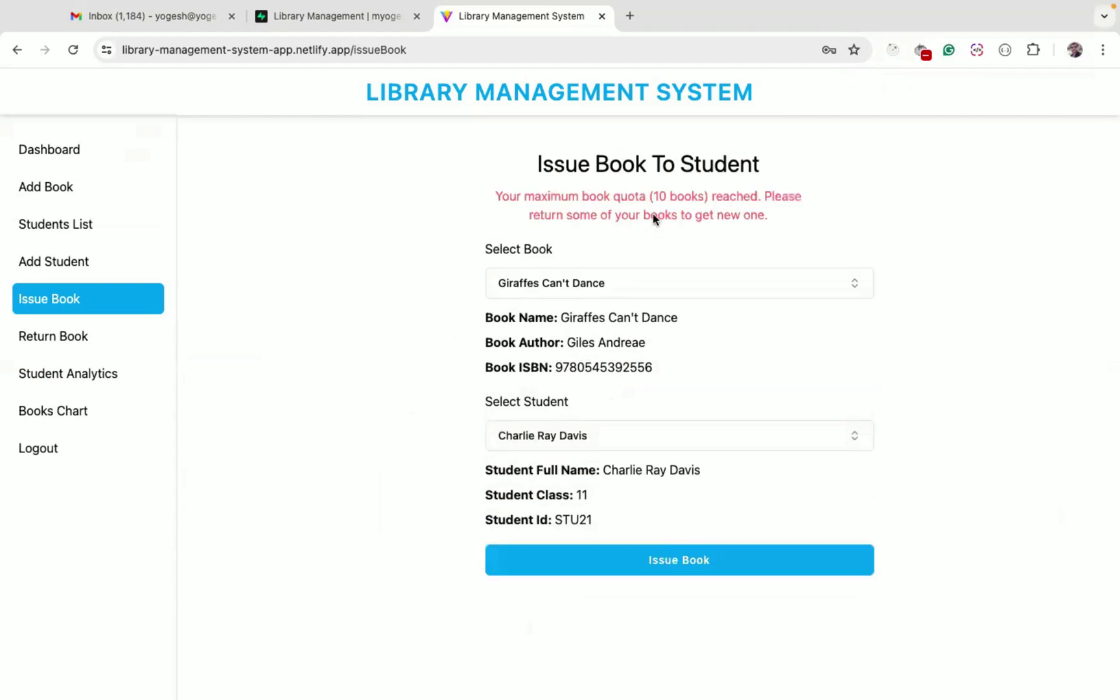
drag(666, 193, 670, 194)
click(83, 262)
Look up the student's name and id in the Students List
click(85, 374)
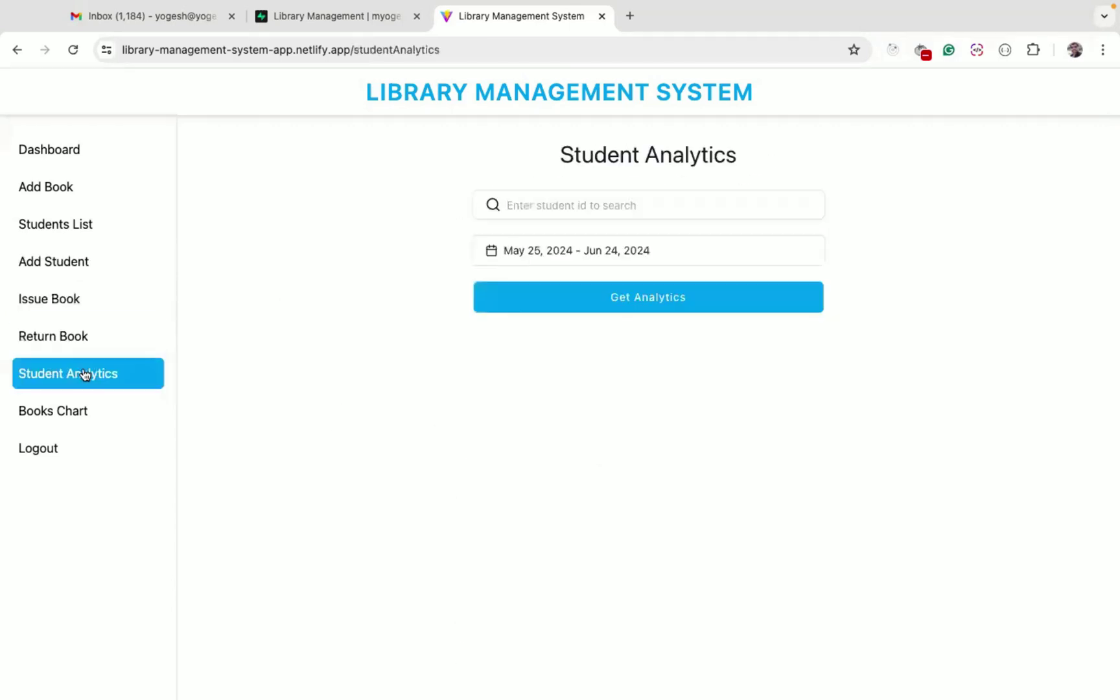
click(80, 226)
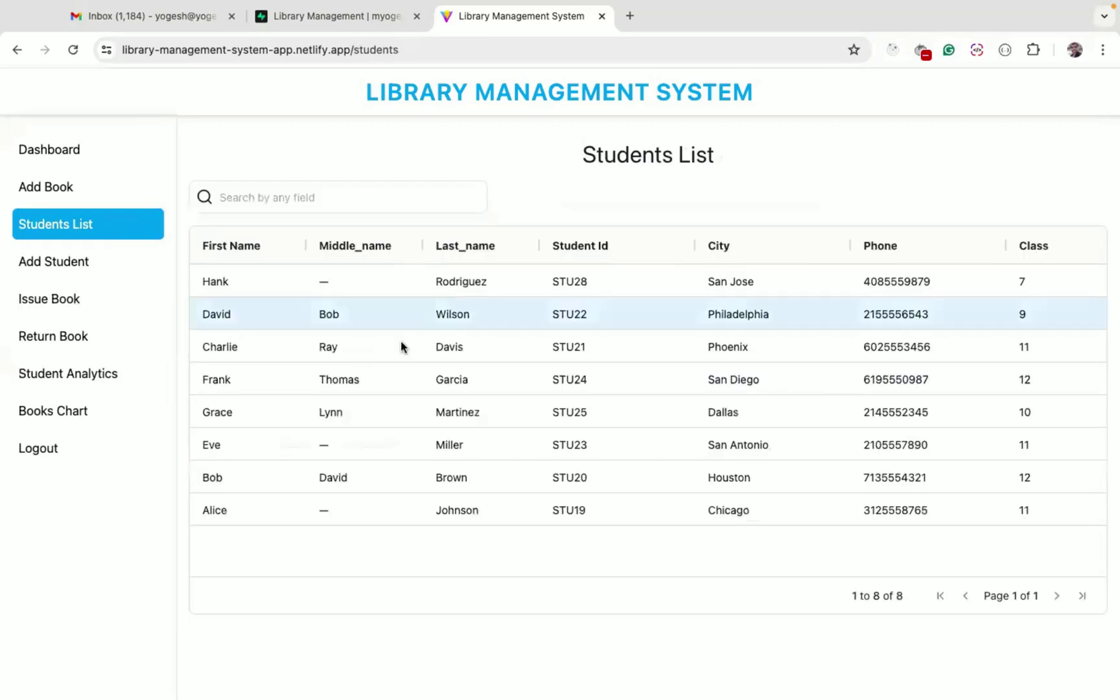
click(228, 354)
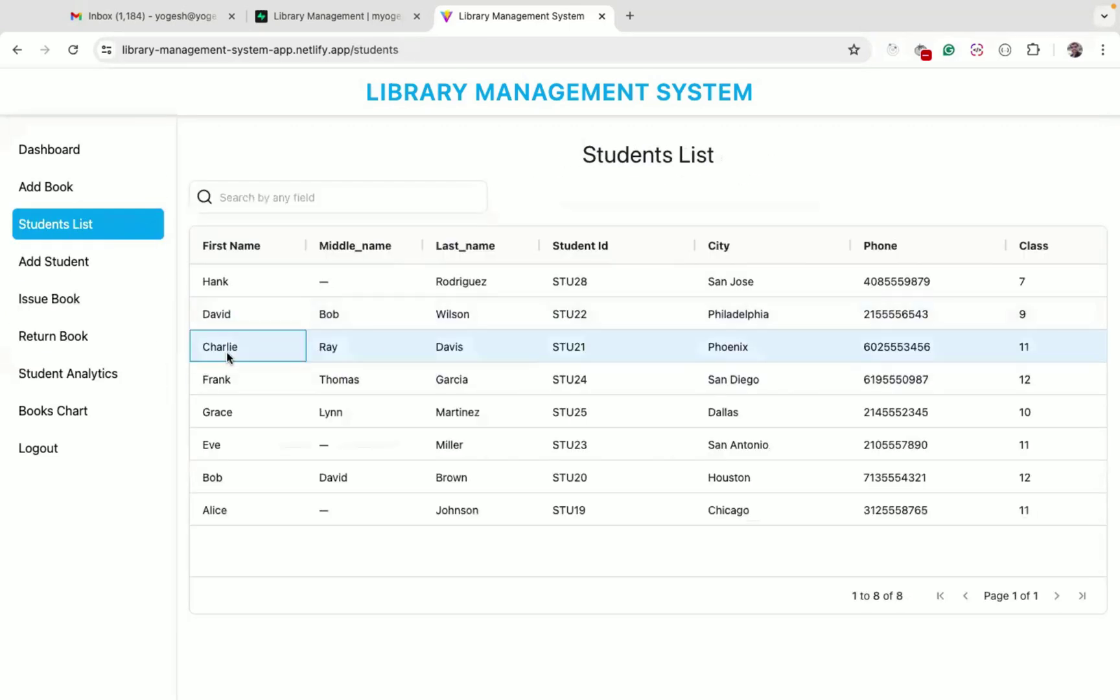
click(575, 343)
click(105, 373)
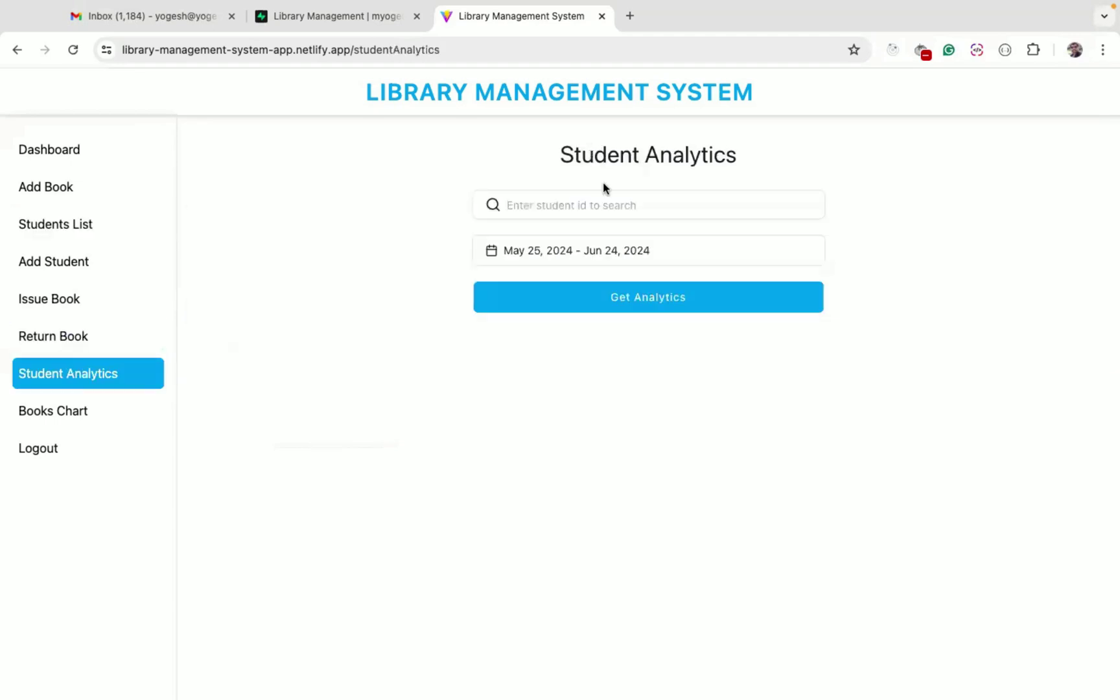
Fetch issued-book analytics for student STU21
click(575, 205)
text(STU21)
click(635, 308)
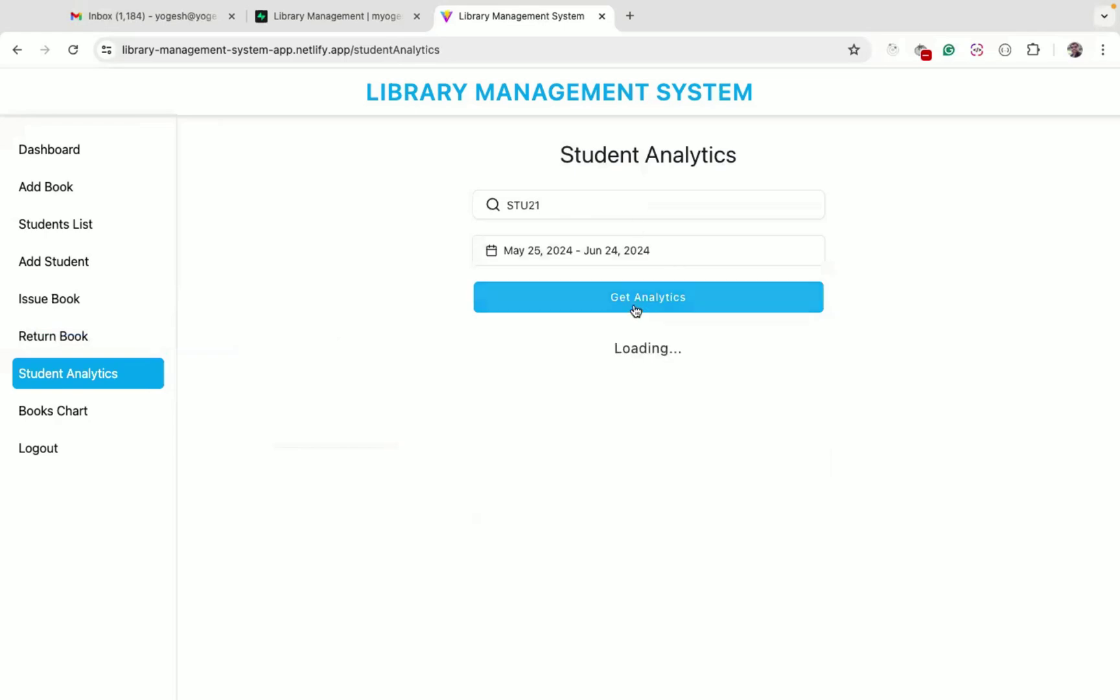
scroll(495, 467, down, 3)
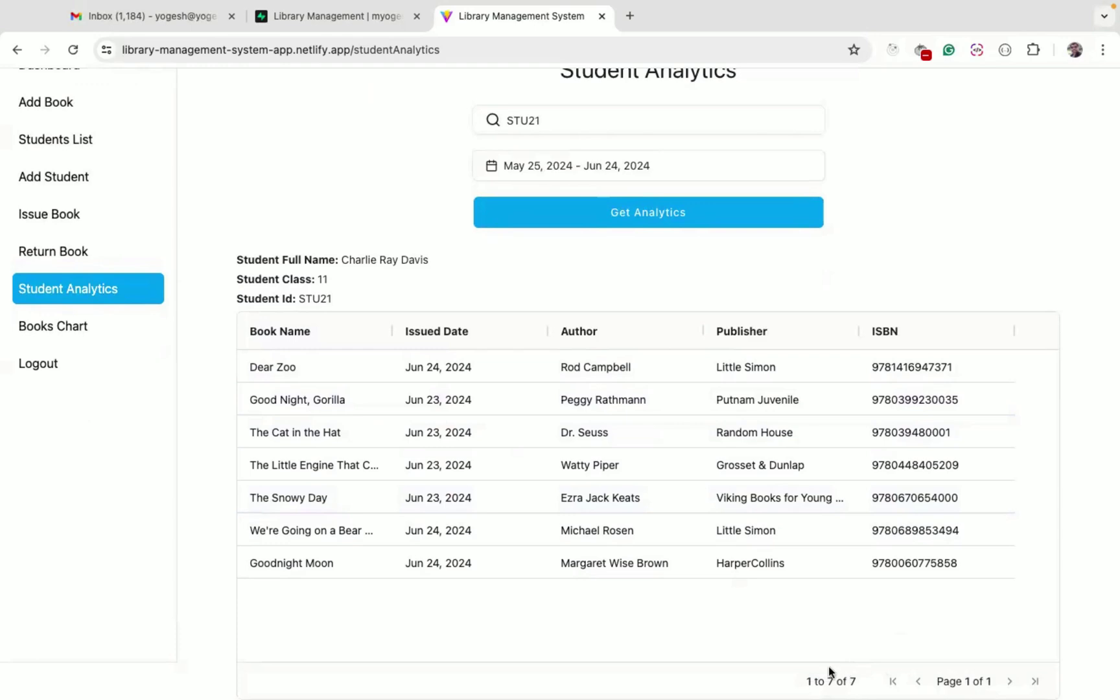
Start the date range on Feb 7, 2024 and rerun analytics, listing ten books
click(557, 169)
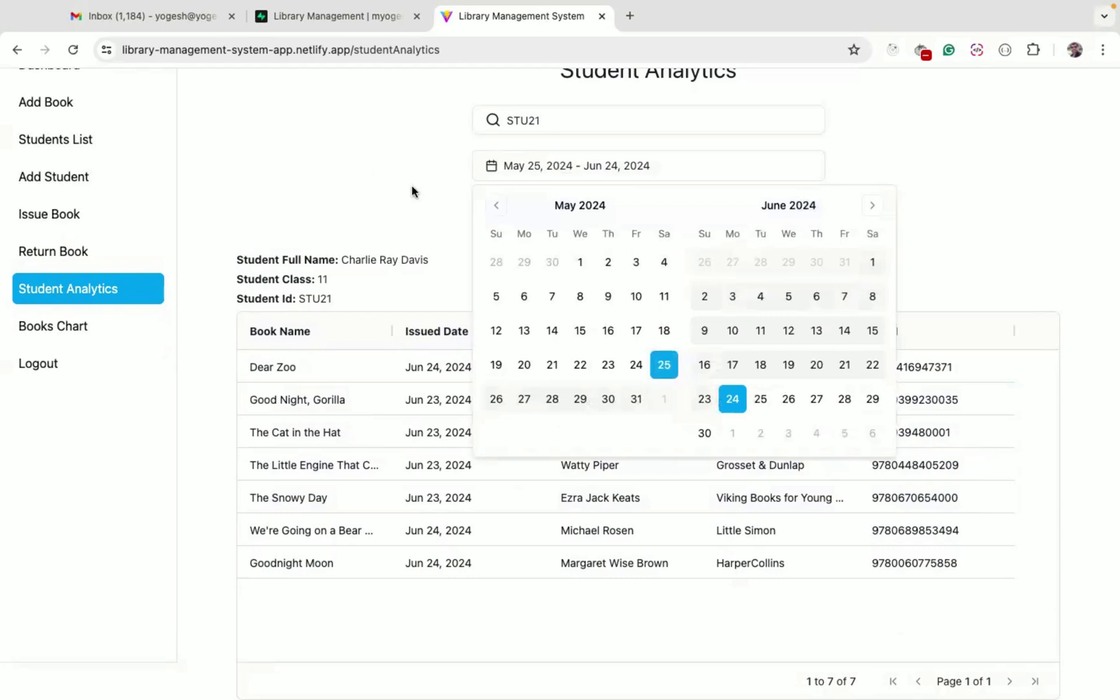
click(360, 282)
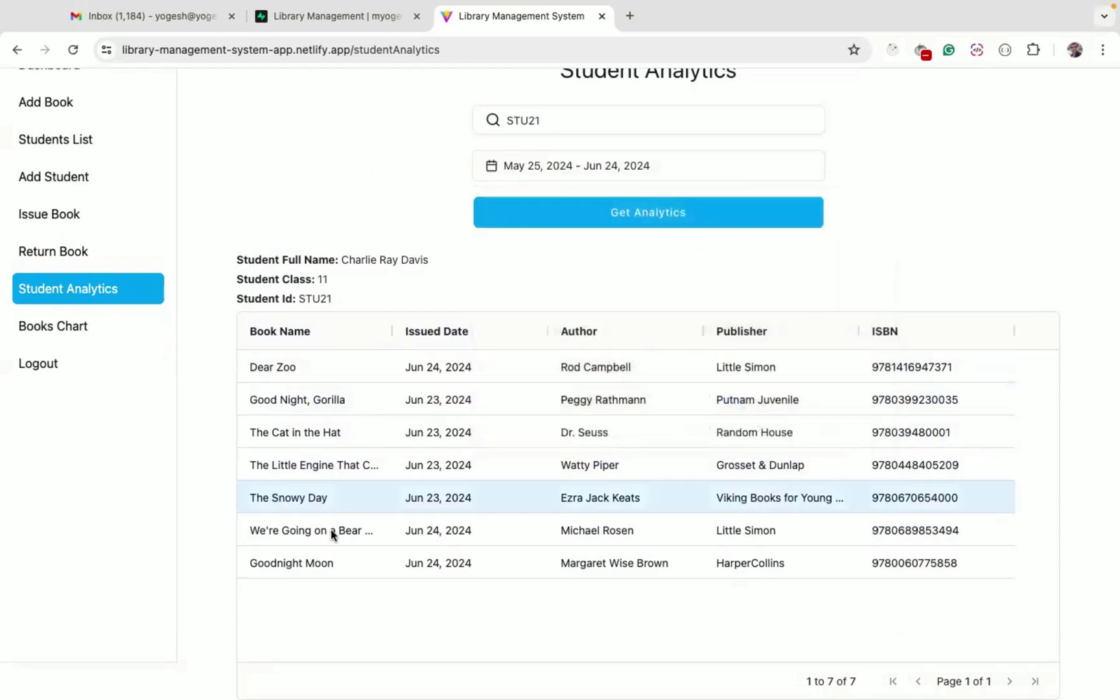
double_click(359, 259)
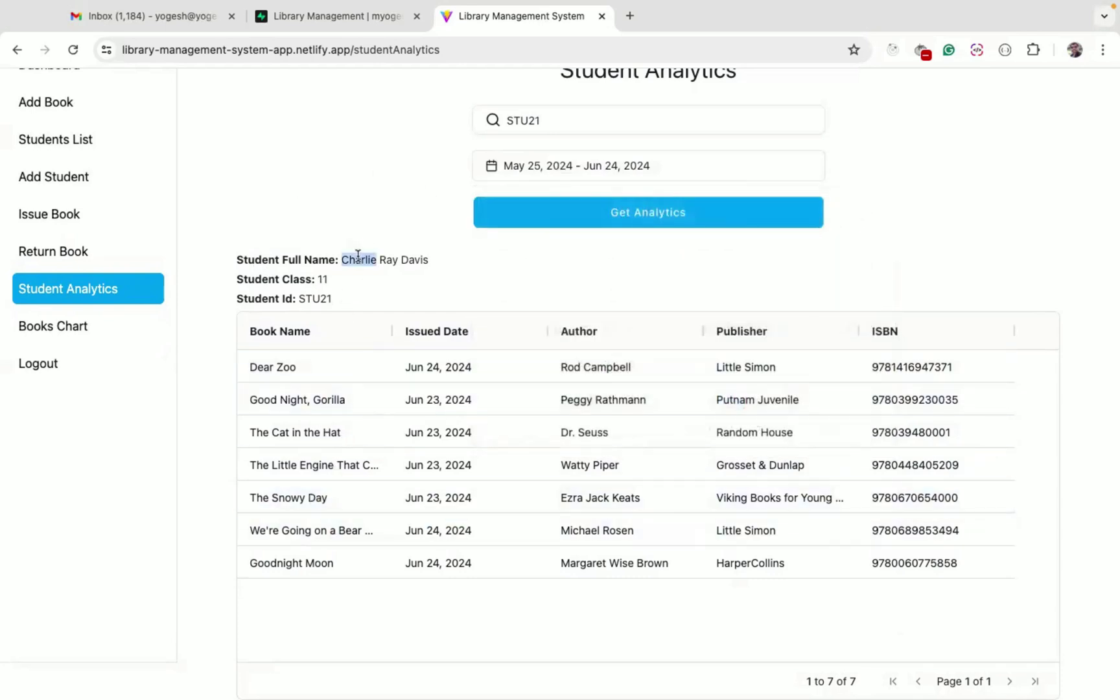
click(550, 166)
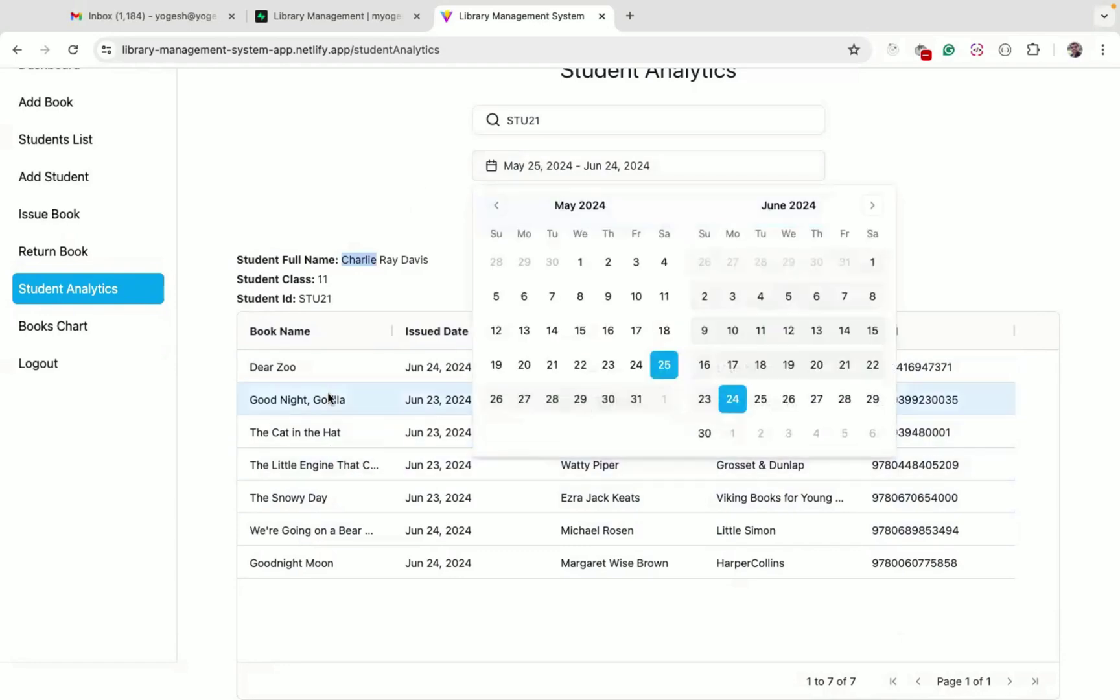
click(496, 208)
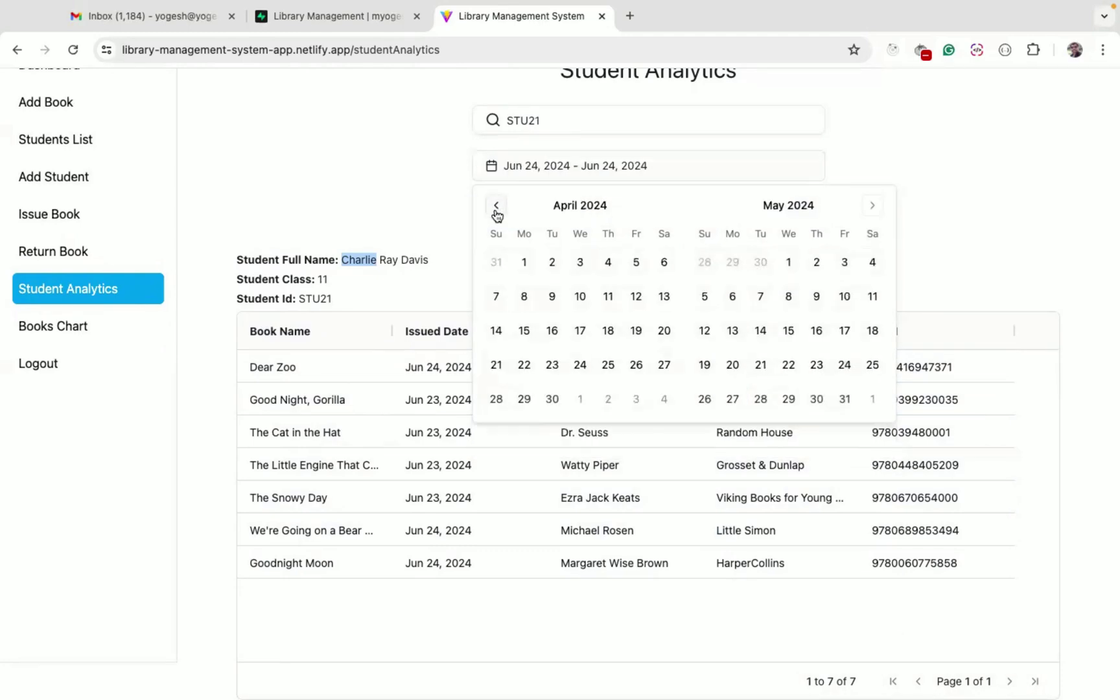
click(497, 208)
click(496, 208)
click(582, 297)
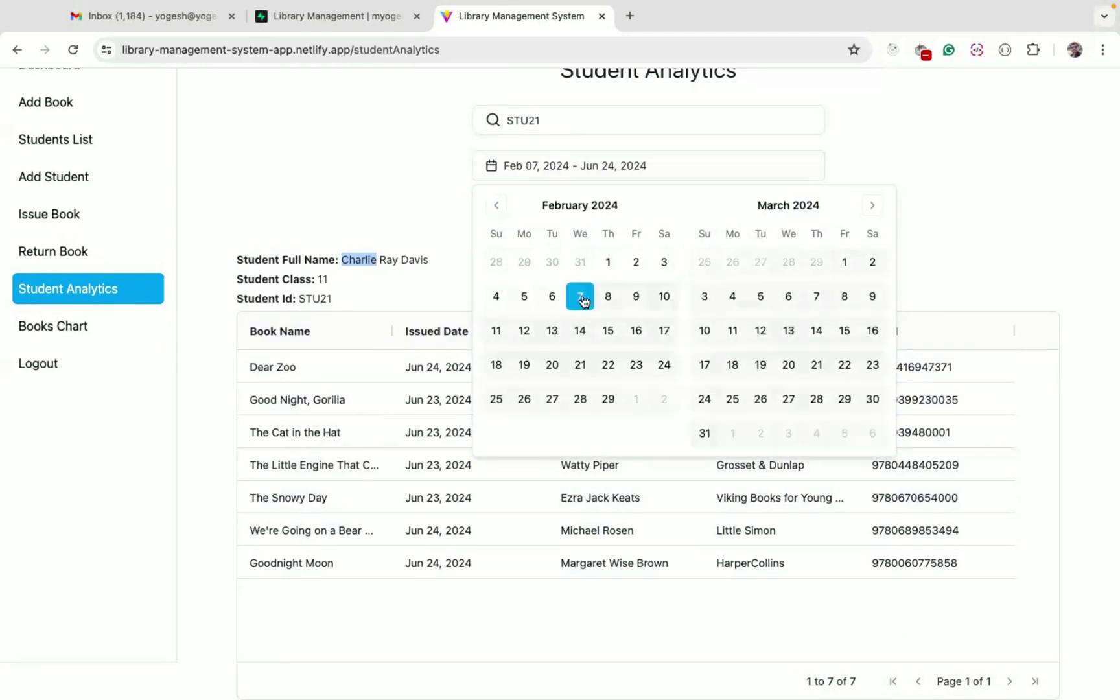
click(397, 195)
click(612, 214)
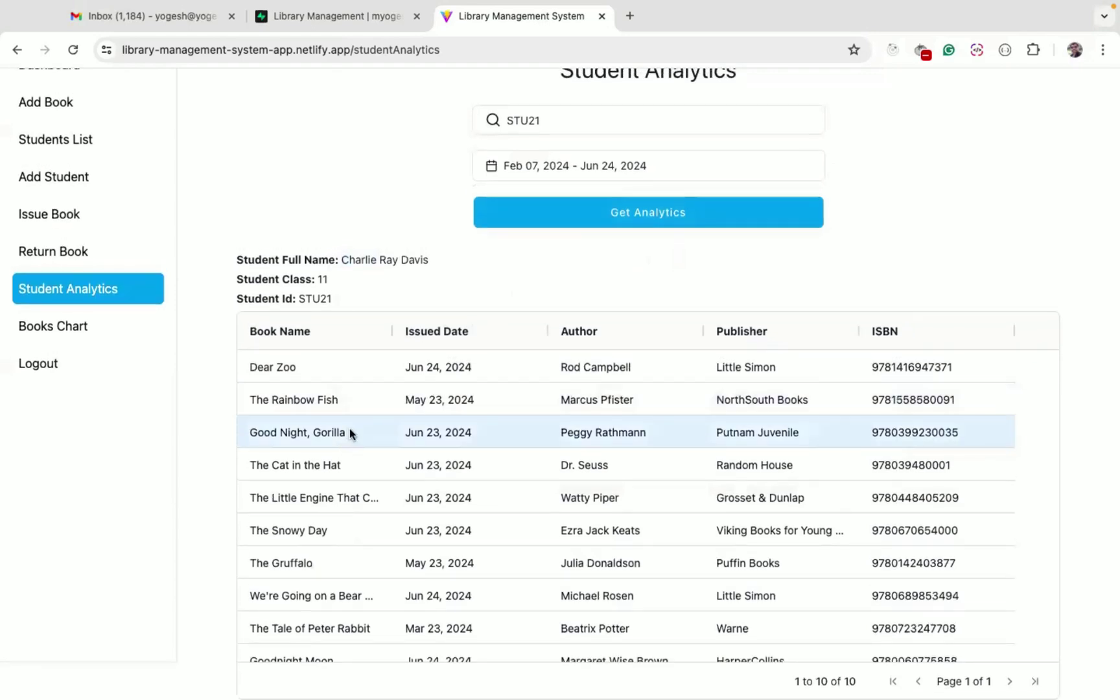
scroll(350, 432, down, 1)
Show the monthly issued-books chart for student STU21
click(59, 328)
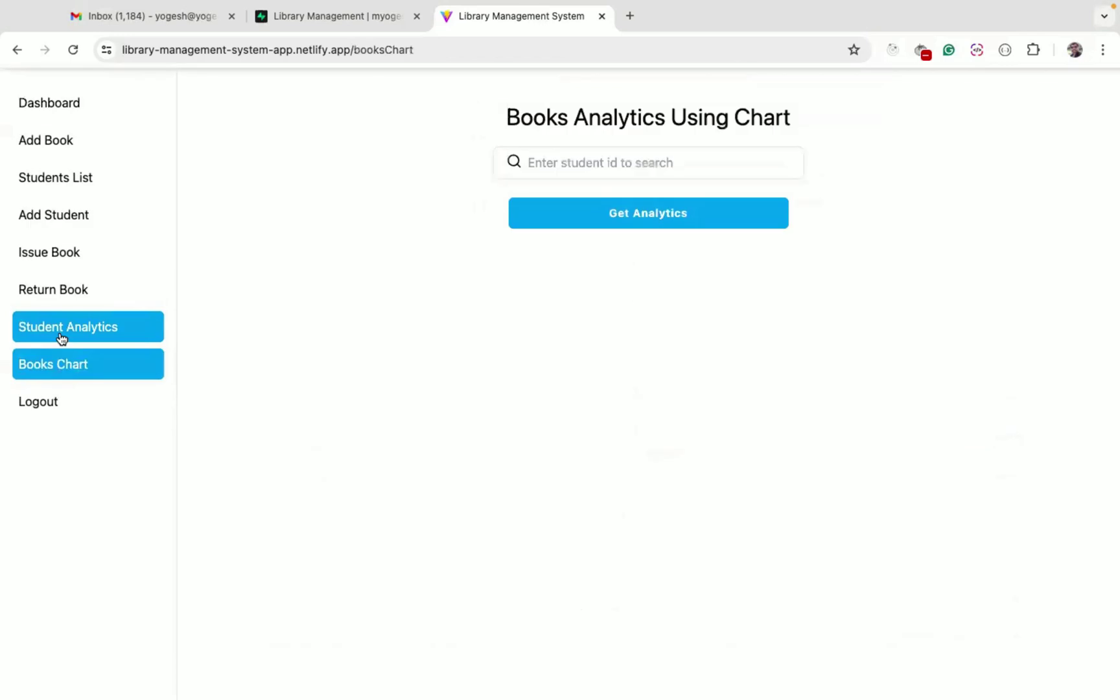
text(CH)
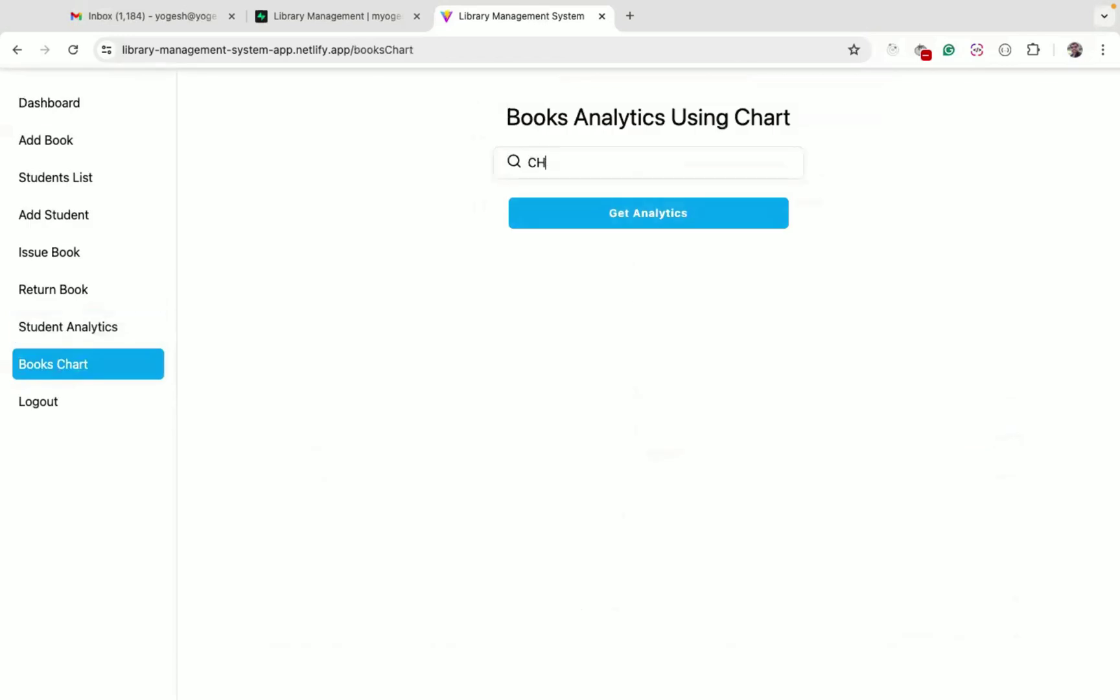
key(BackSpace)
key(BackSpace)
text(STU21)
click(621, 216)
scroll(530, 458, down, 1)
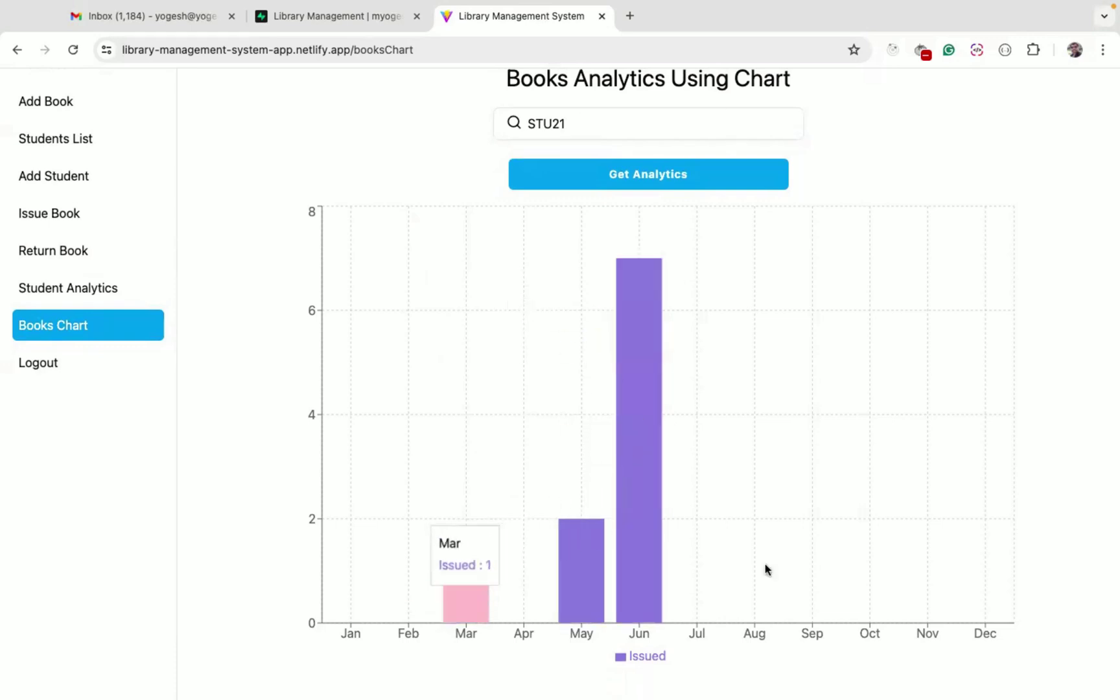
View the books STU21 was issued in March, noting the issue date
click(469, 611)
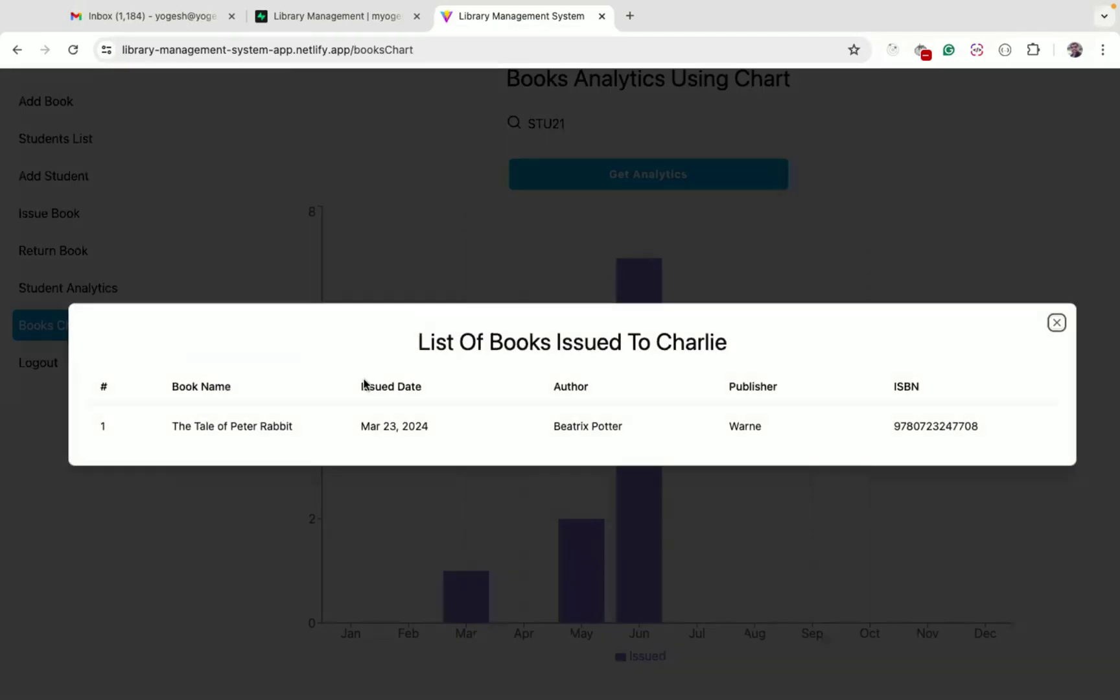
click(389, 531)
click(448, 542)
drag(361, 426, 374, 423)
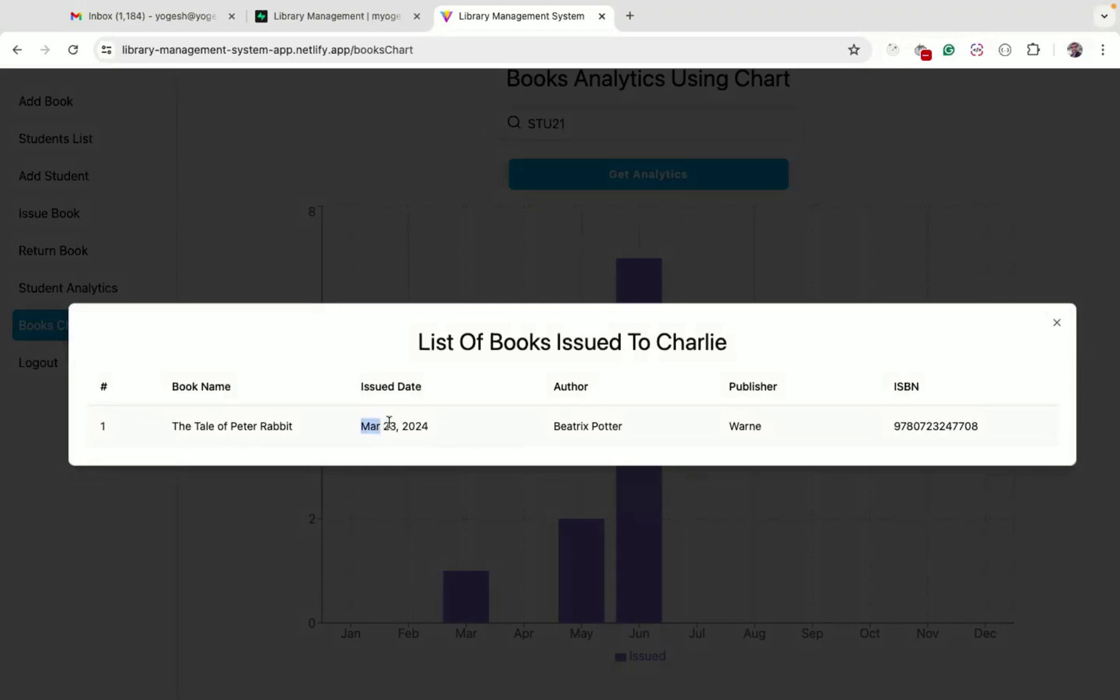
click(403, 526)
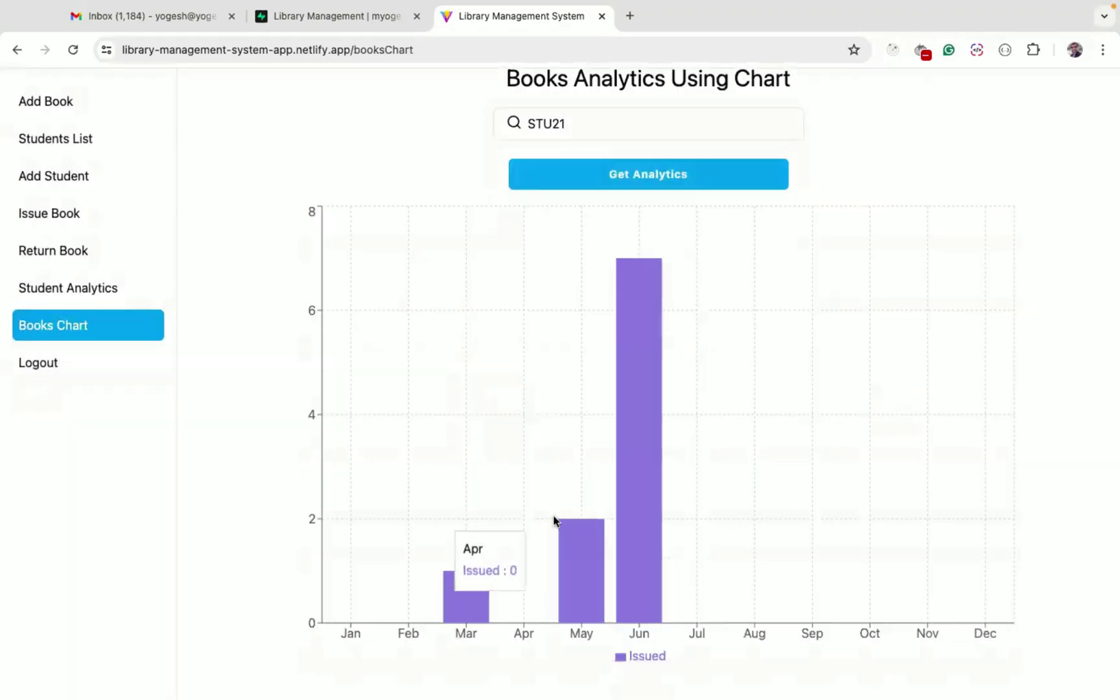
View STU21's books issued in May and in June
mouse_move(573, 591)
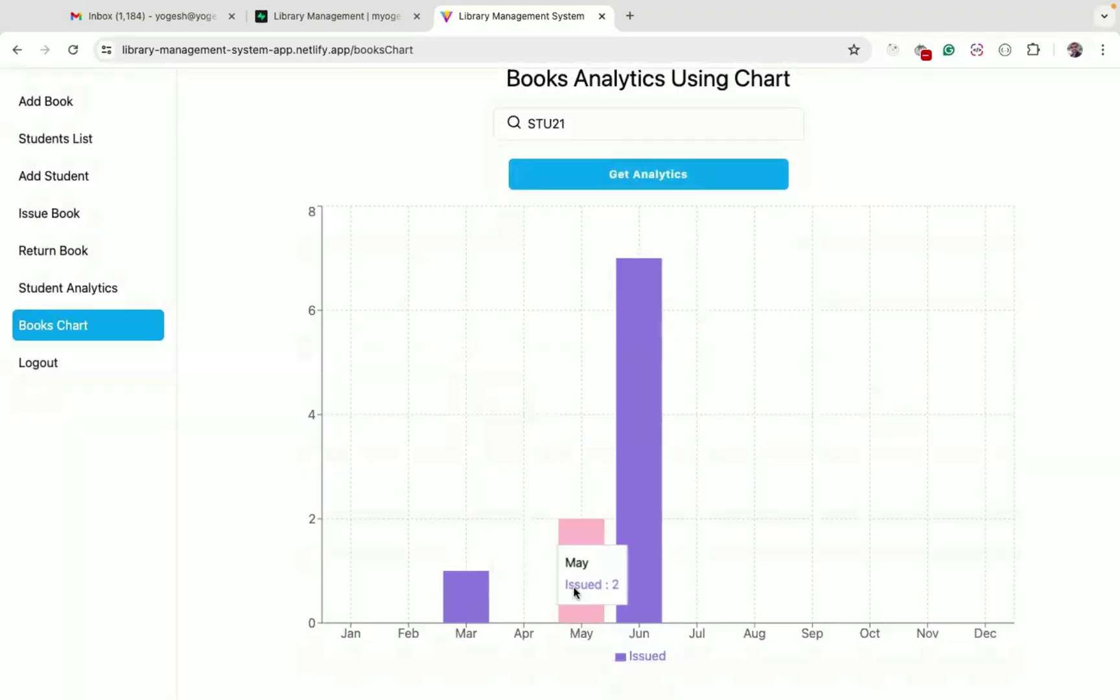
click(583, 538)
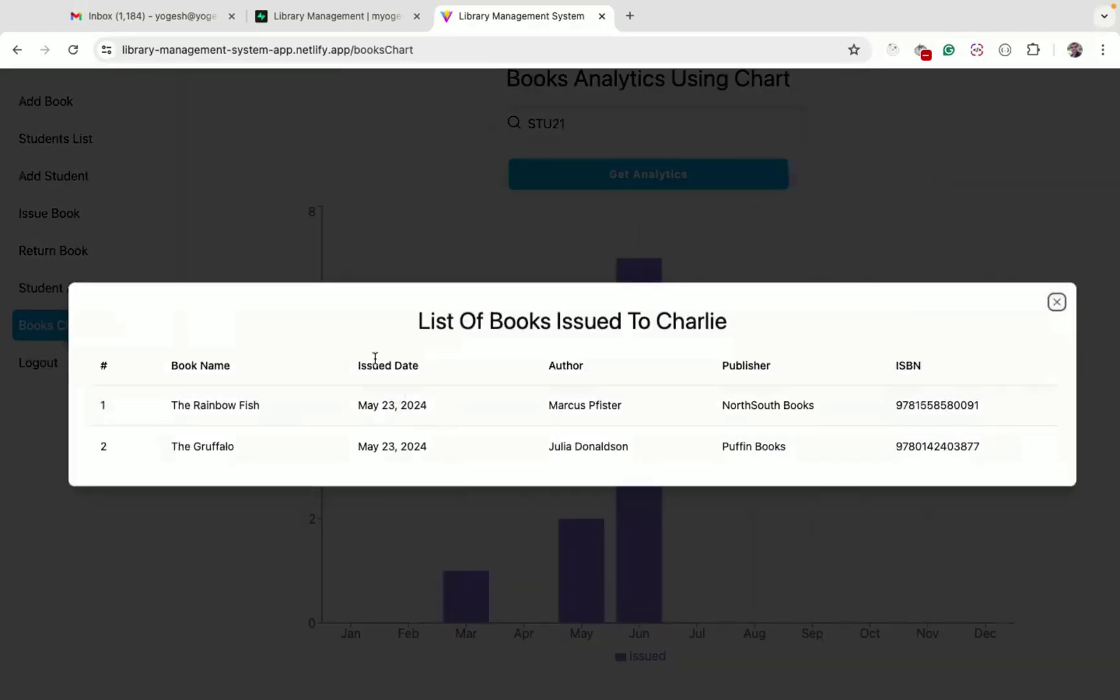
click(382, 515)
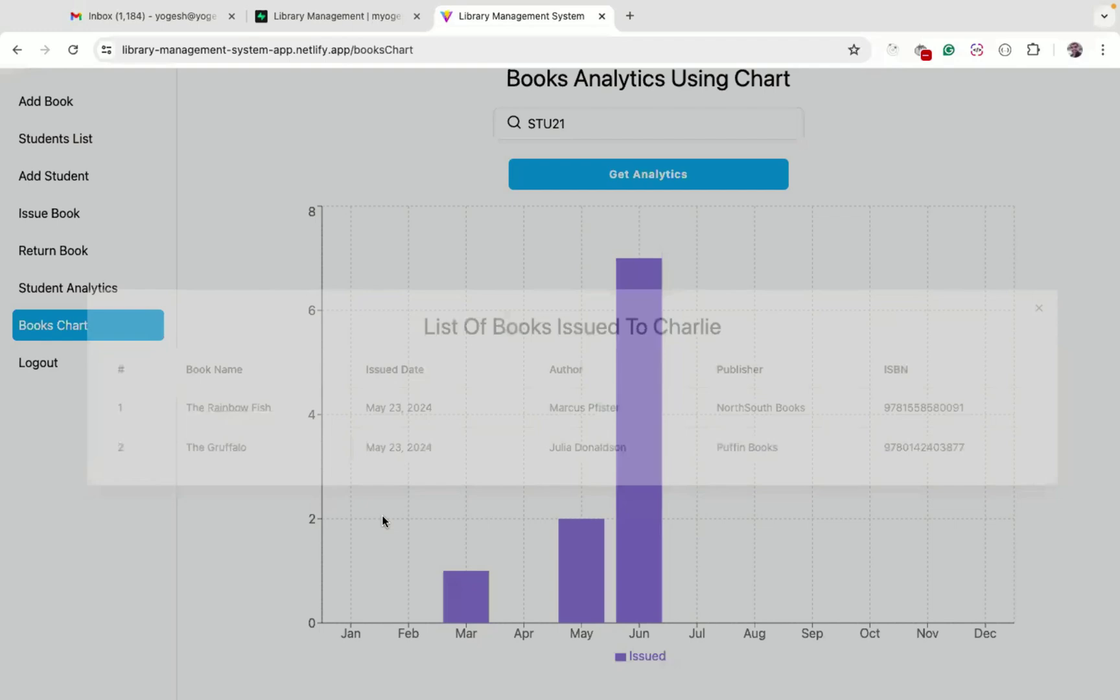
click(636, 415)
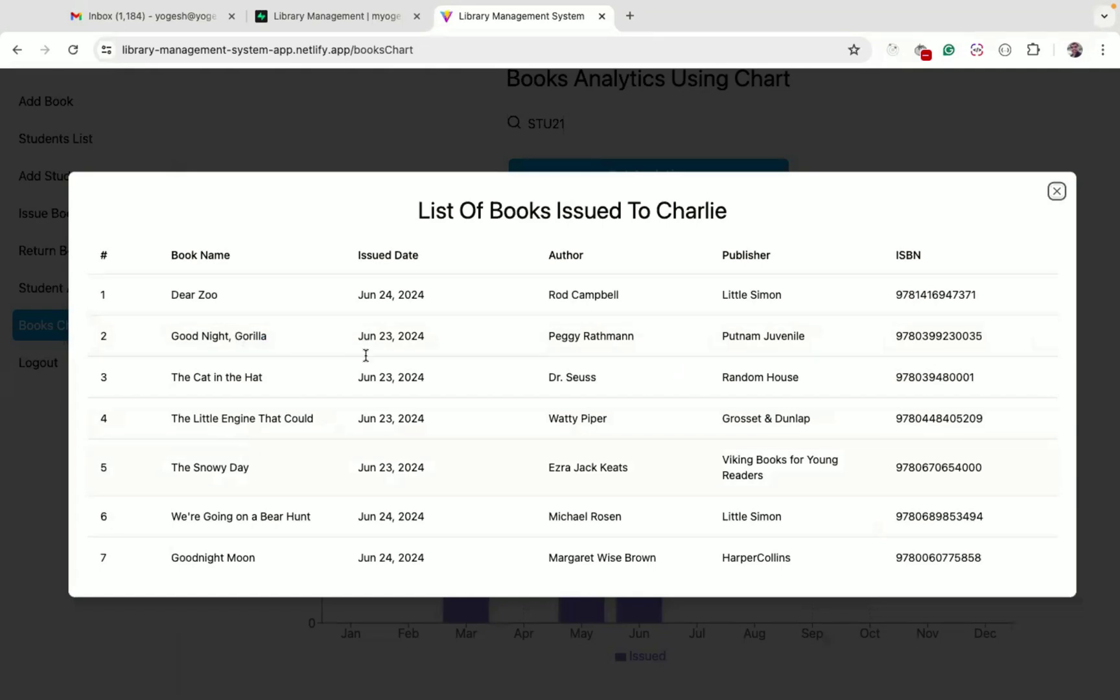
double_click(365, 295)
click(595, 651)
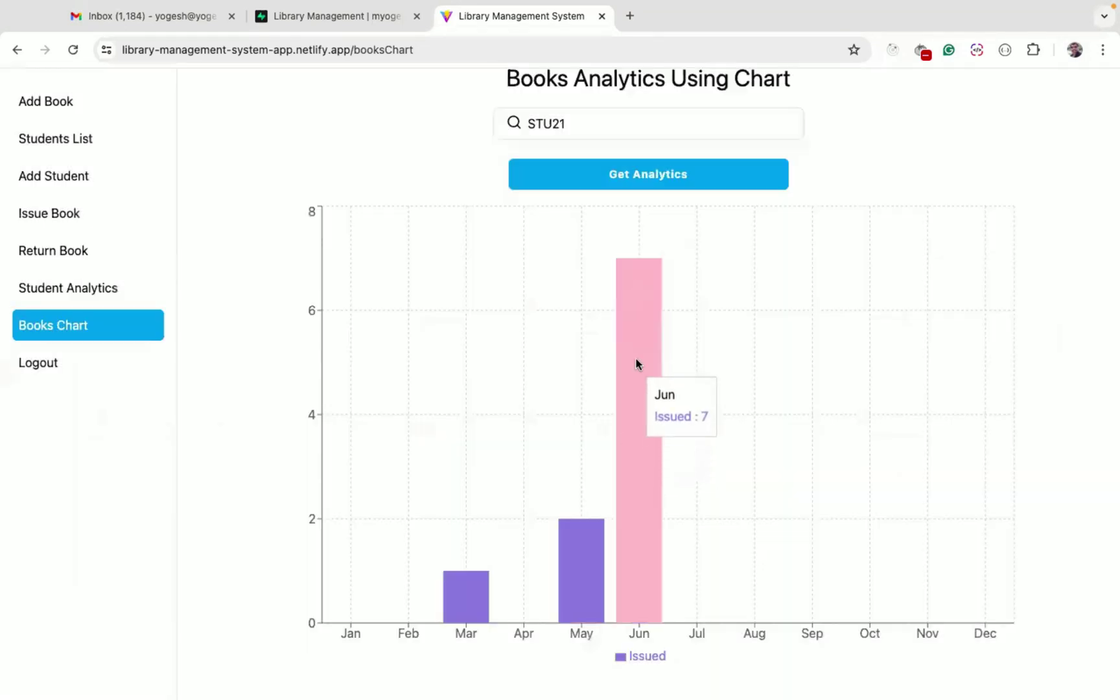
Load the chart for STU22 and view its three June issues
click(585, 116)
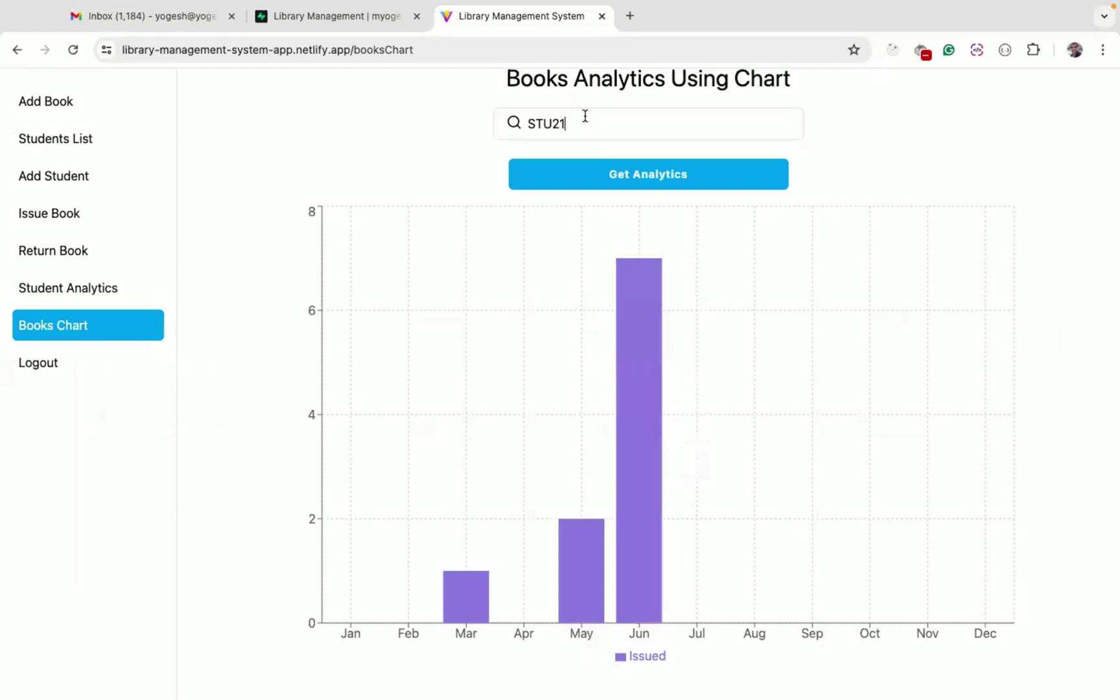
click(643, 175)
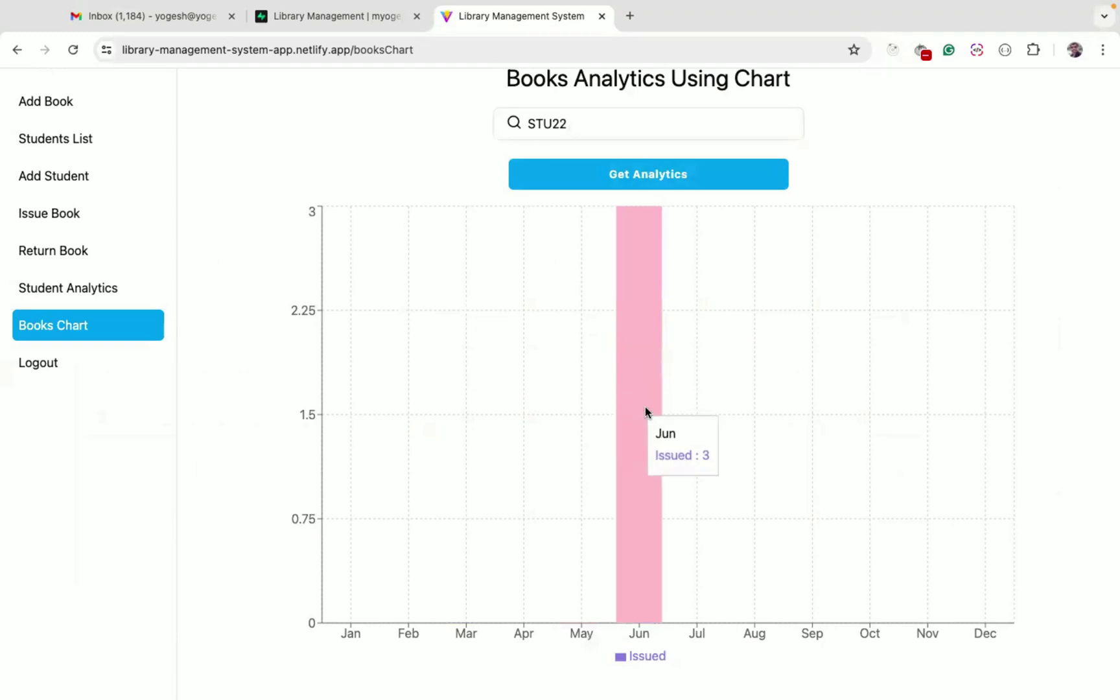
click(639, 428)
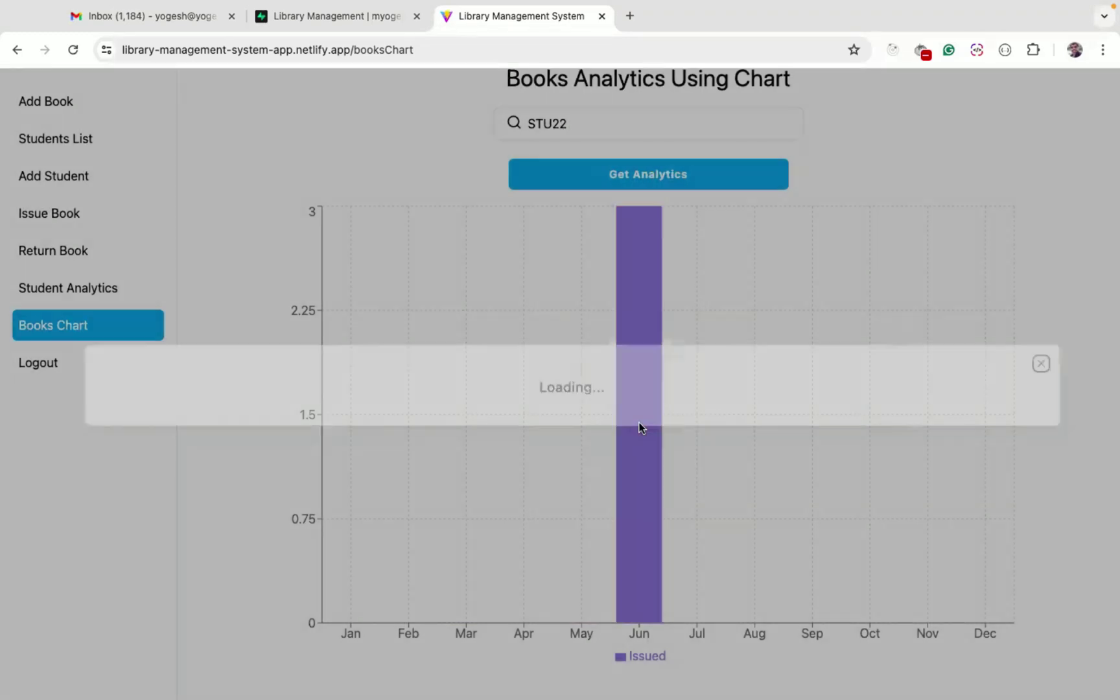
click(277, 583)
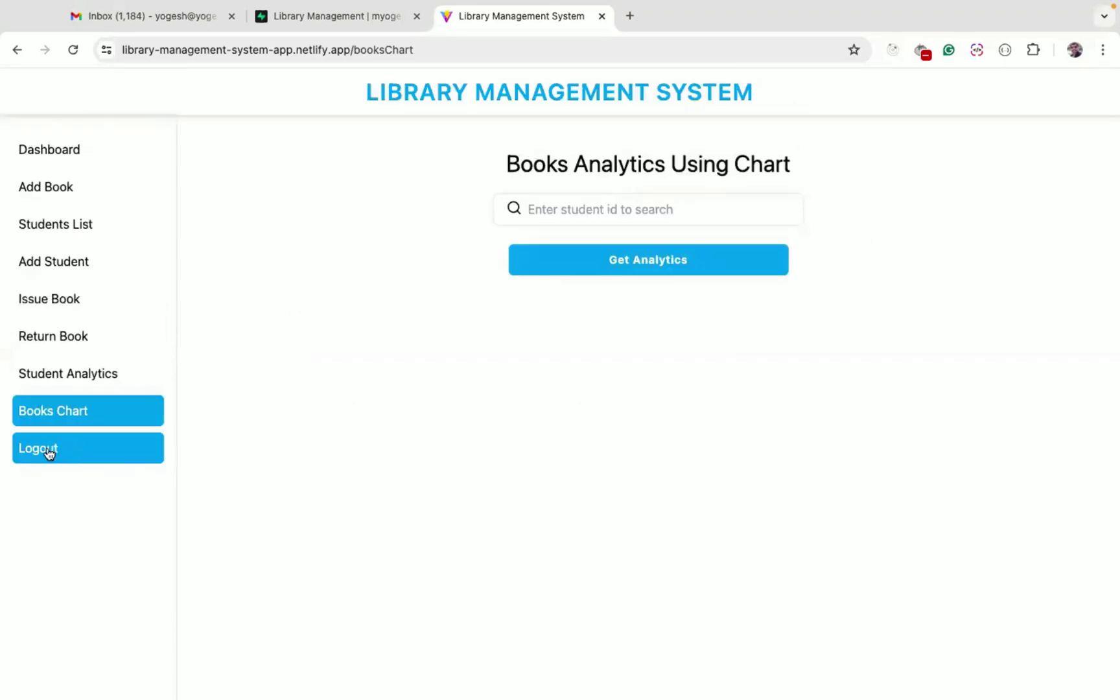
Log out of the library app and view Supabase's books_settings table (max_books_count 10)
click(49, 452)
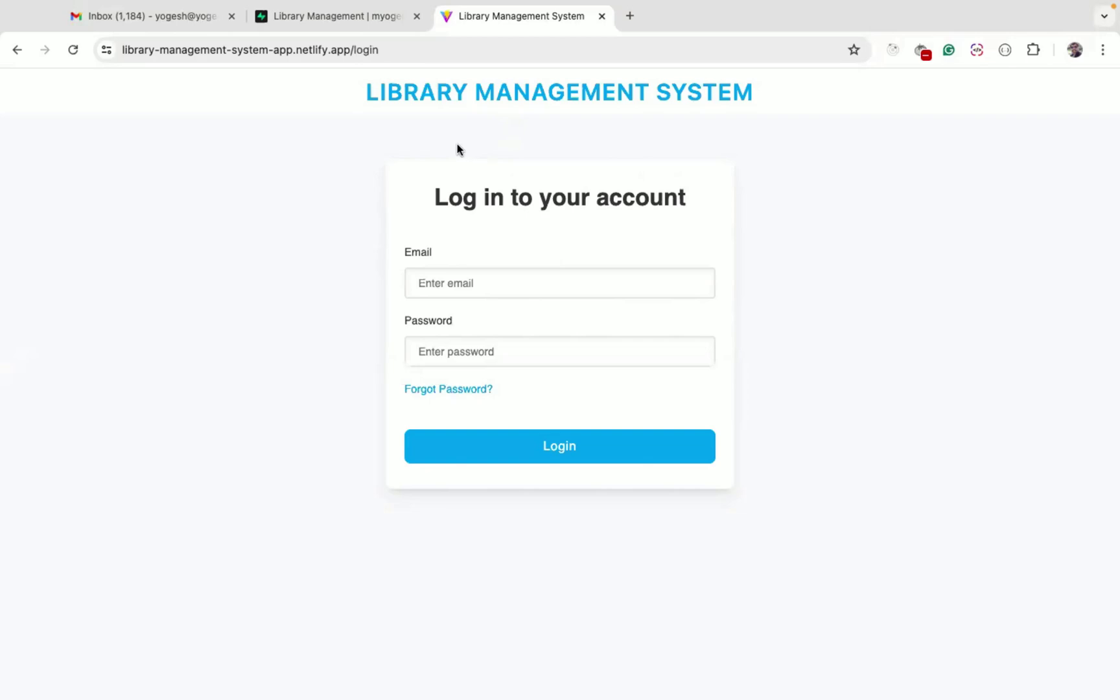
click(332, 17)
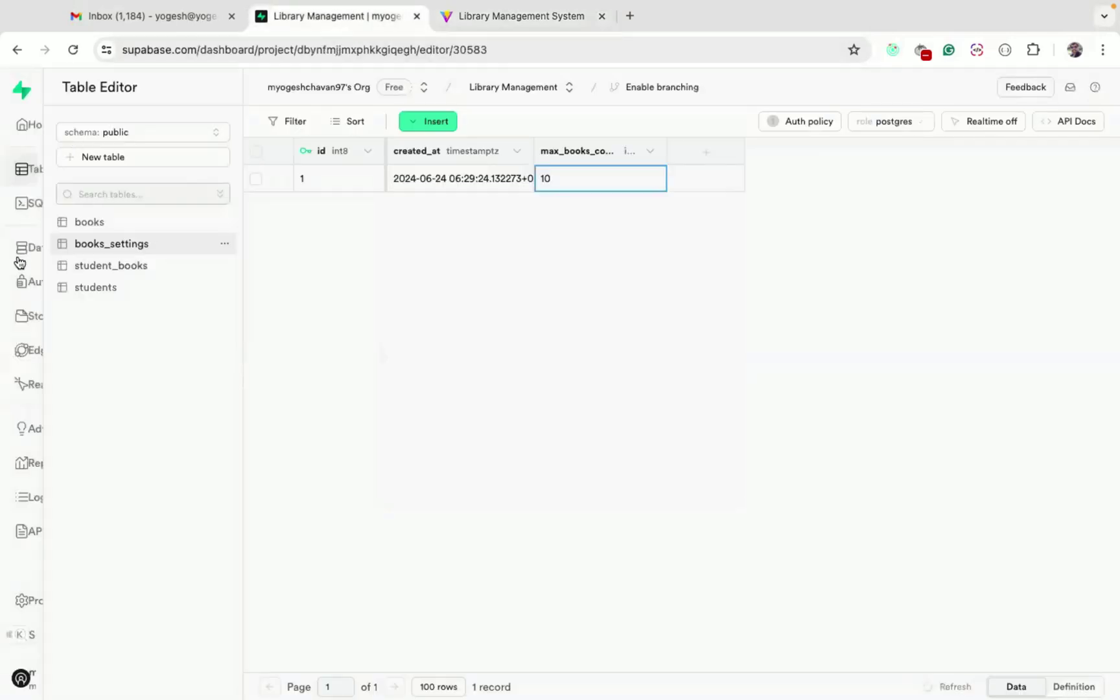
Review Supabase's two registered users and the Create new user form, then return to the library login
mouse_move(47, 256)
click(71, 283)
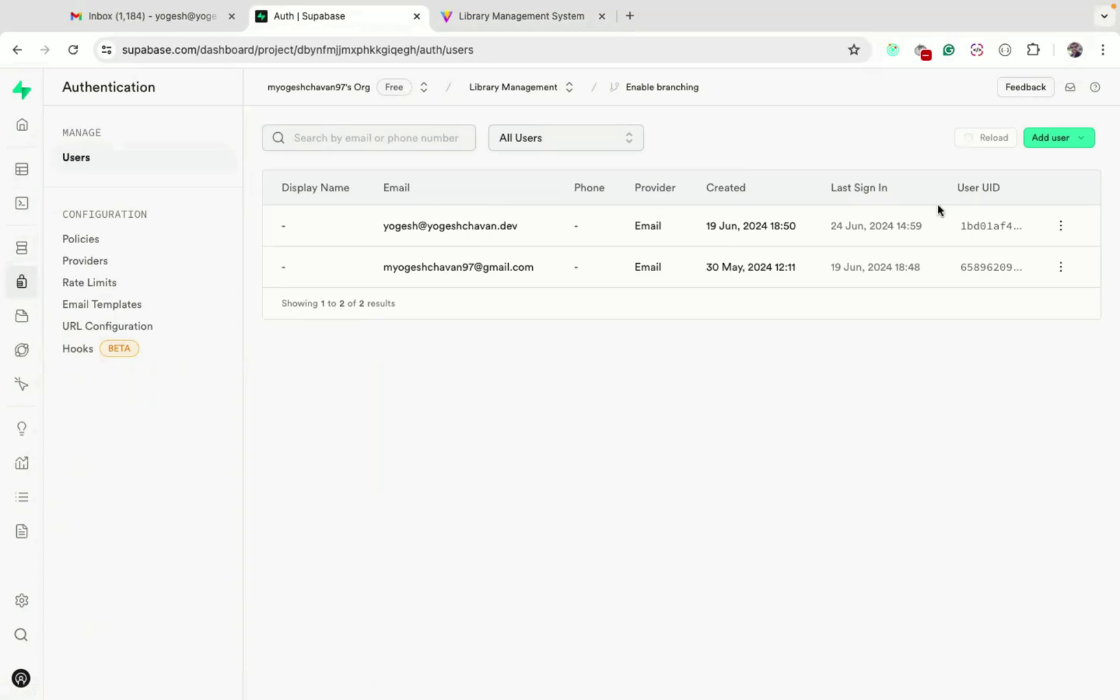
click(1057, 138)
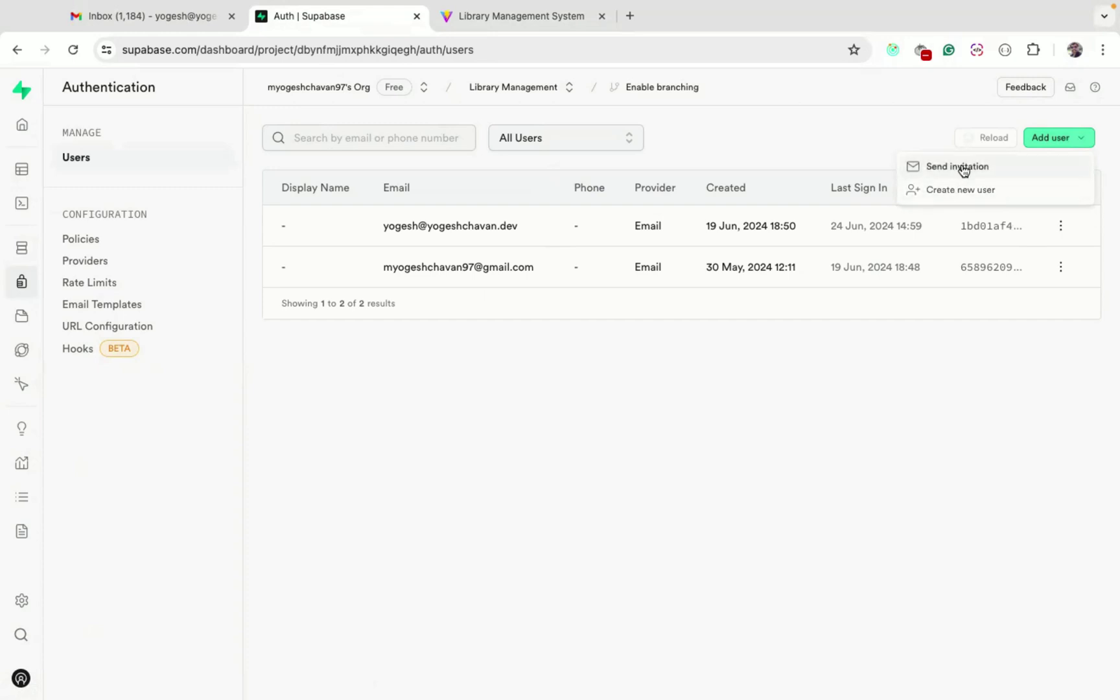
click(963, 190)
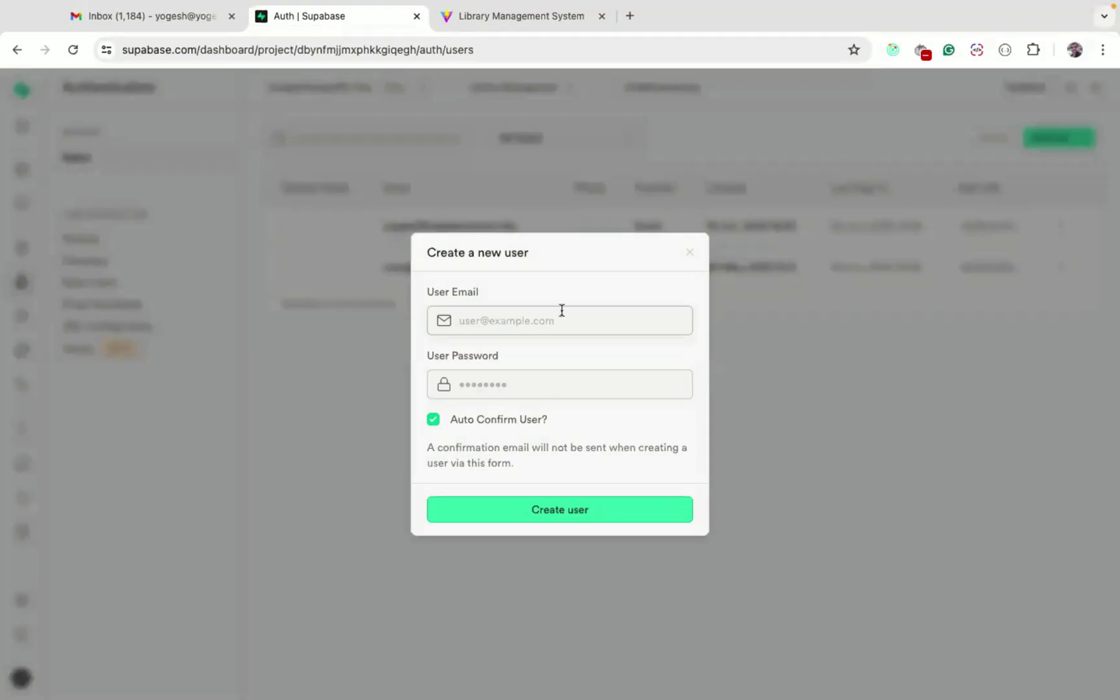
key(ctrl+Tab)
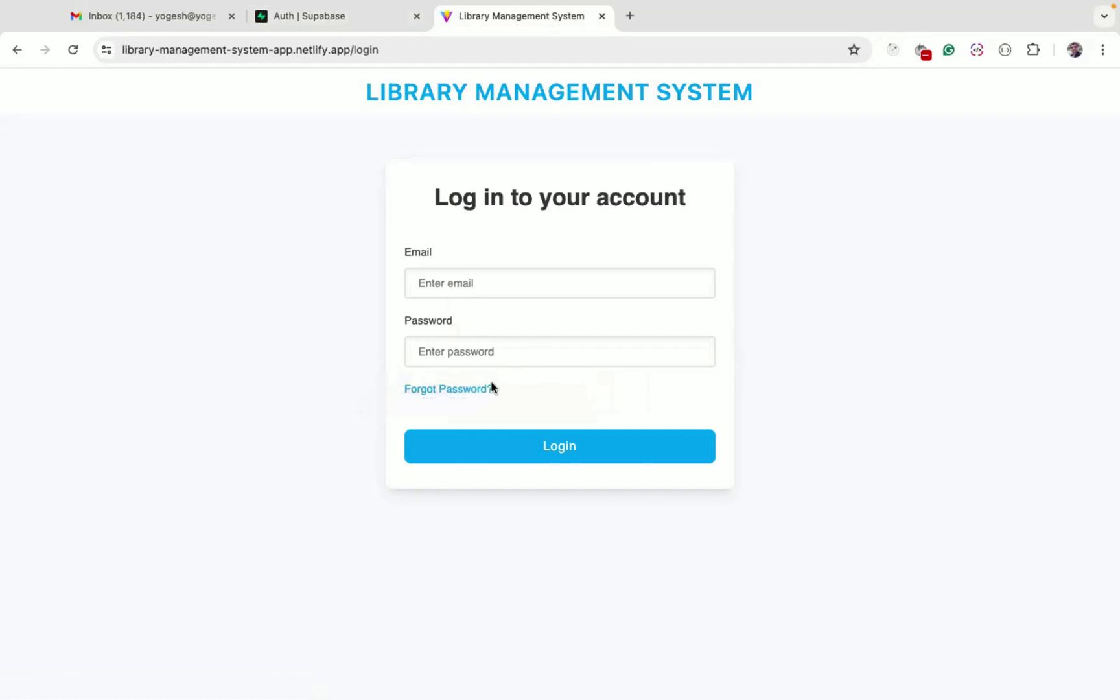
Request a password-reset link for the admin account's e-mail address
click(471, 389)
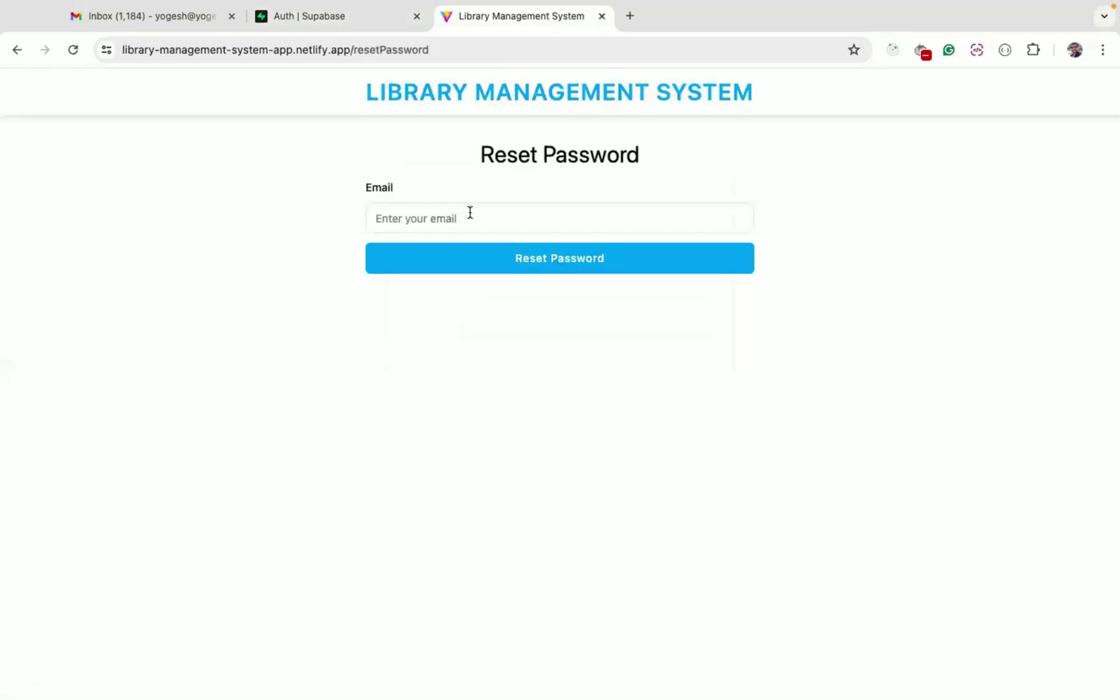
click(420, 104)
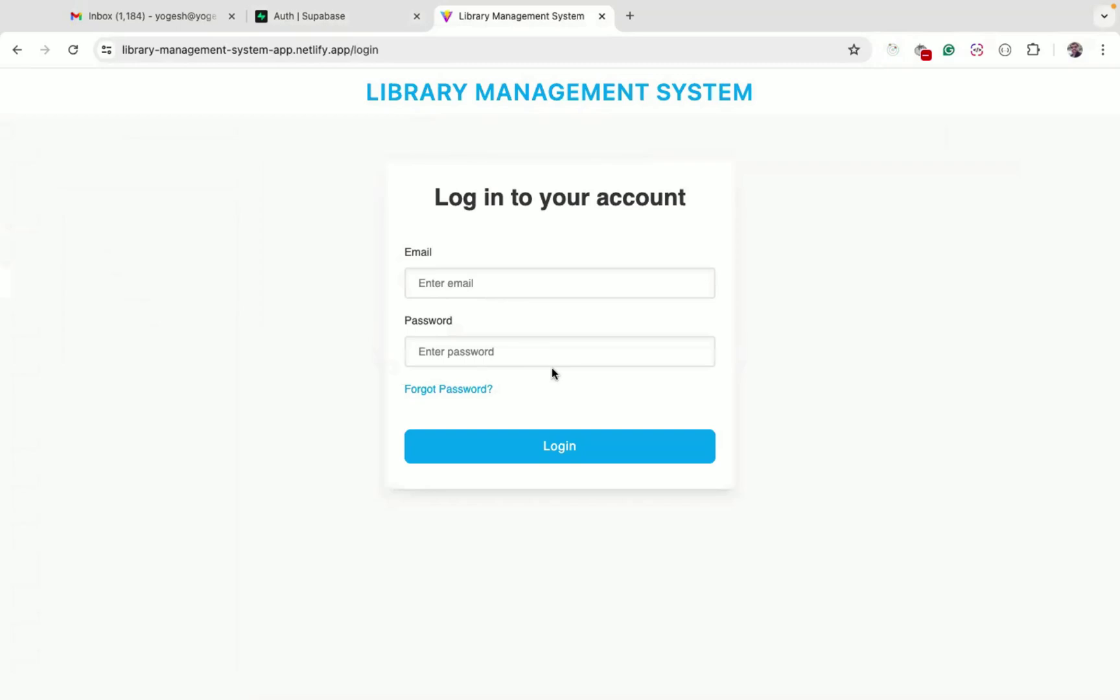
click(441, 390)
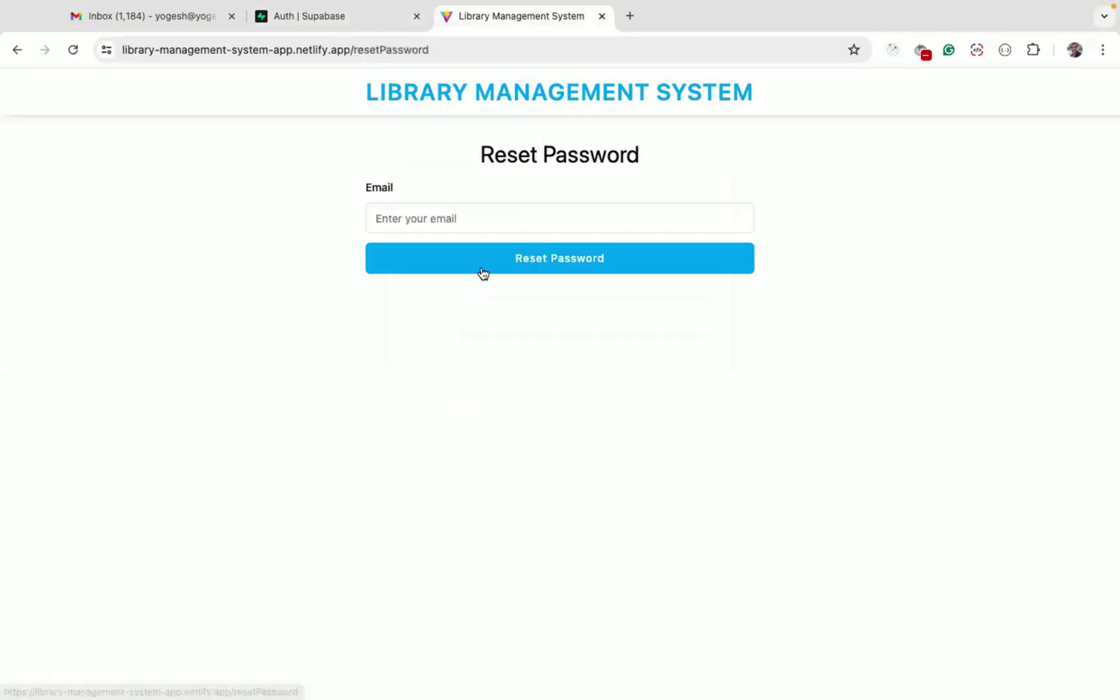
click(435, 213)
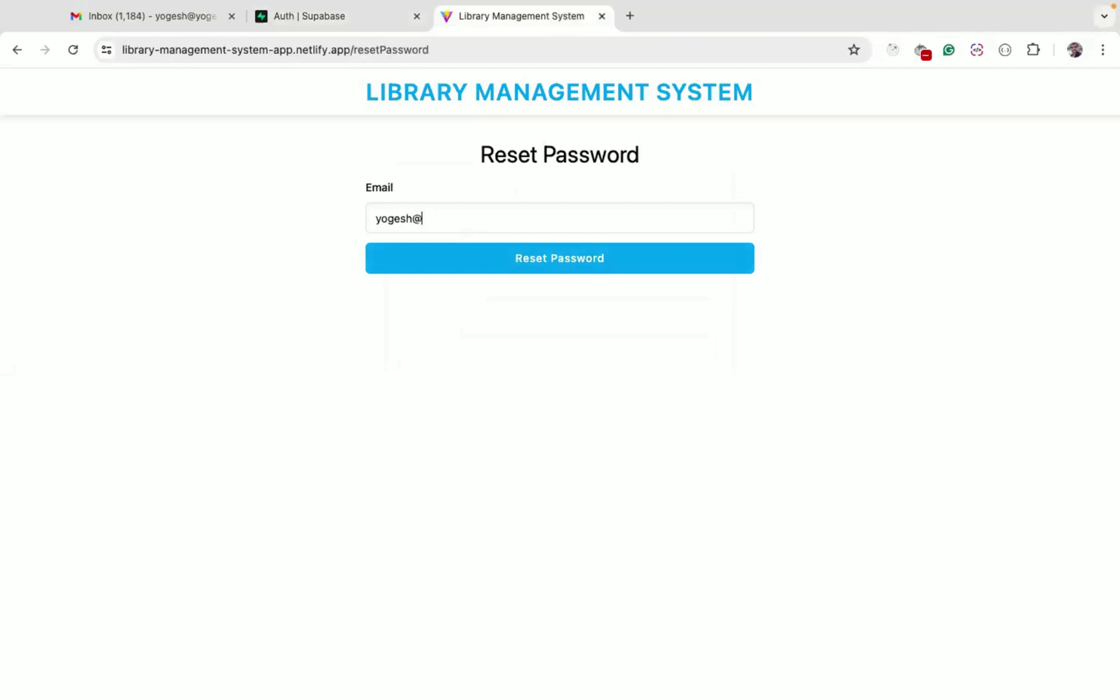
click(546, 260)
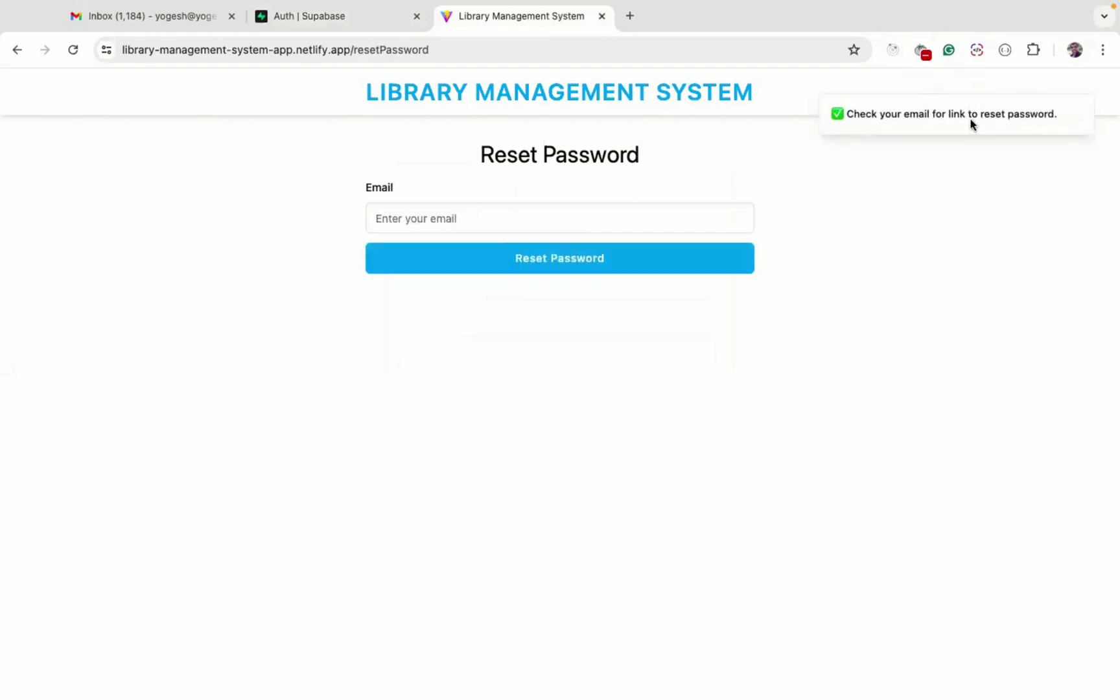
Follow the Reset Password link in the Gmail message to the Update Password page
click(149, 15)
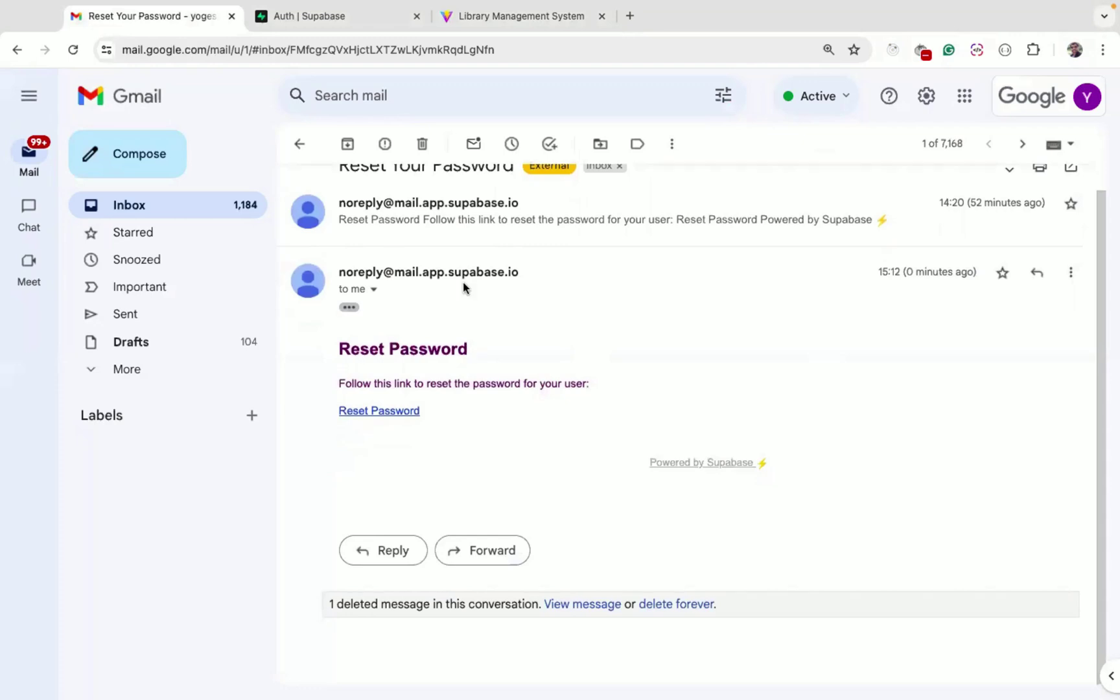
click(377, 414)
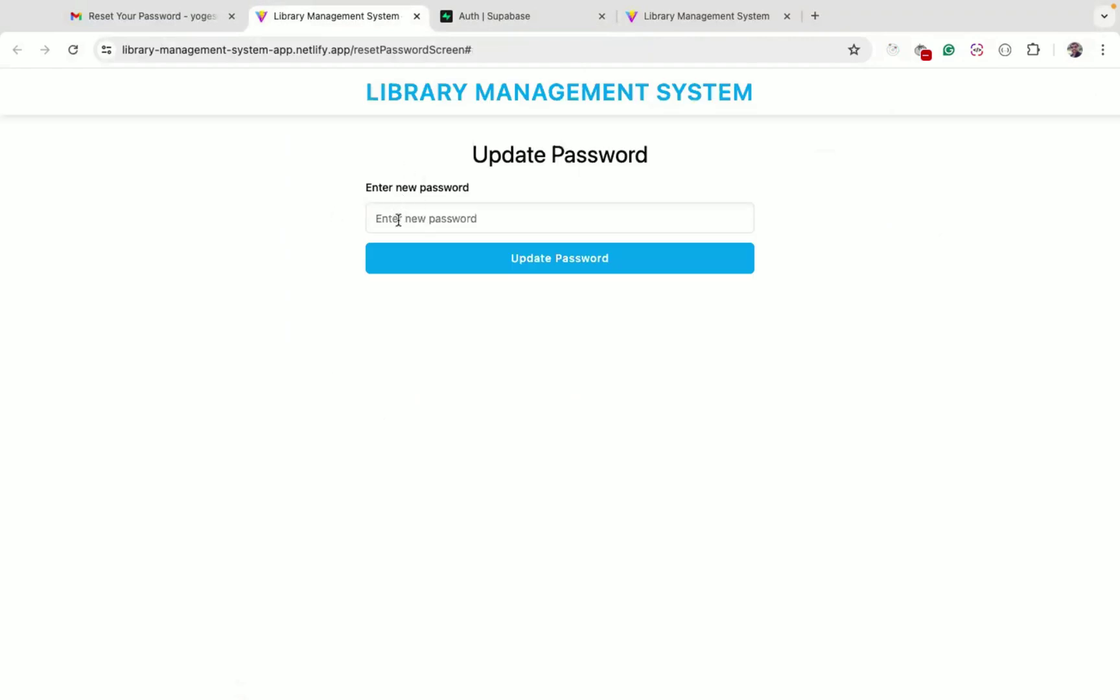
Save a new account password and close the duplicate library app tab
click(408, 221)
text(•••••)
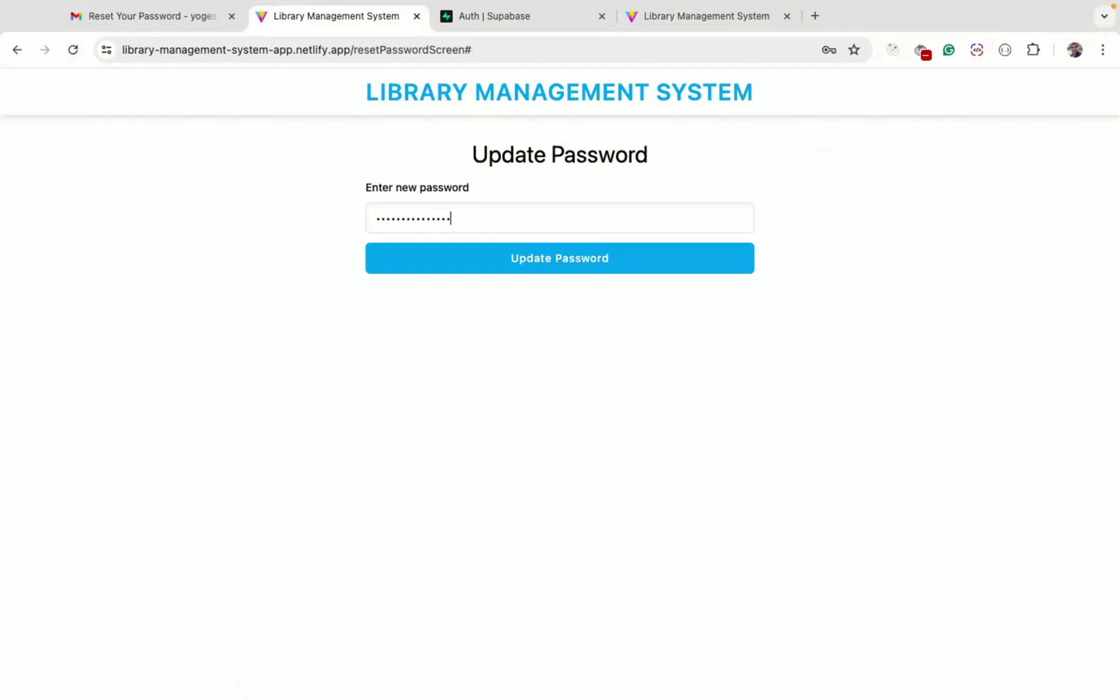
text(•••••••••••)
click(545, 264)
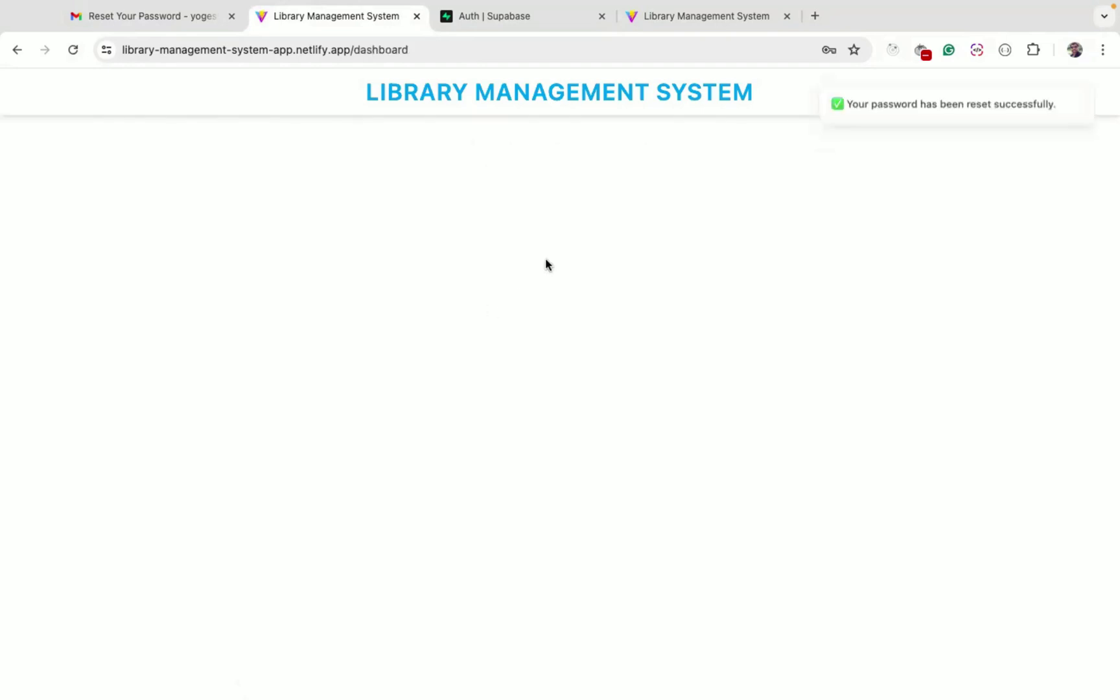
double_click(860, 108)
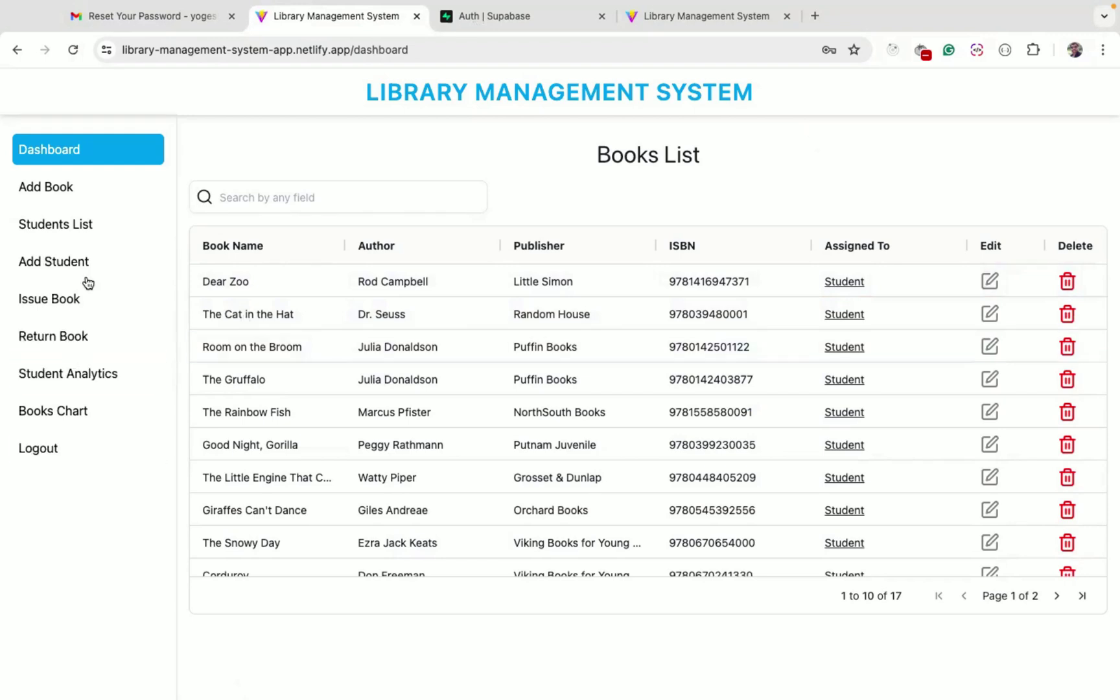
key(super+w)
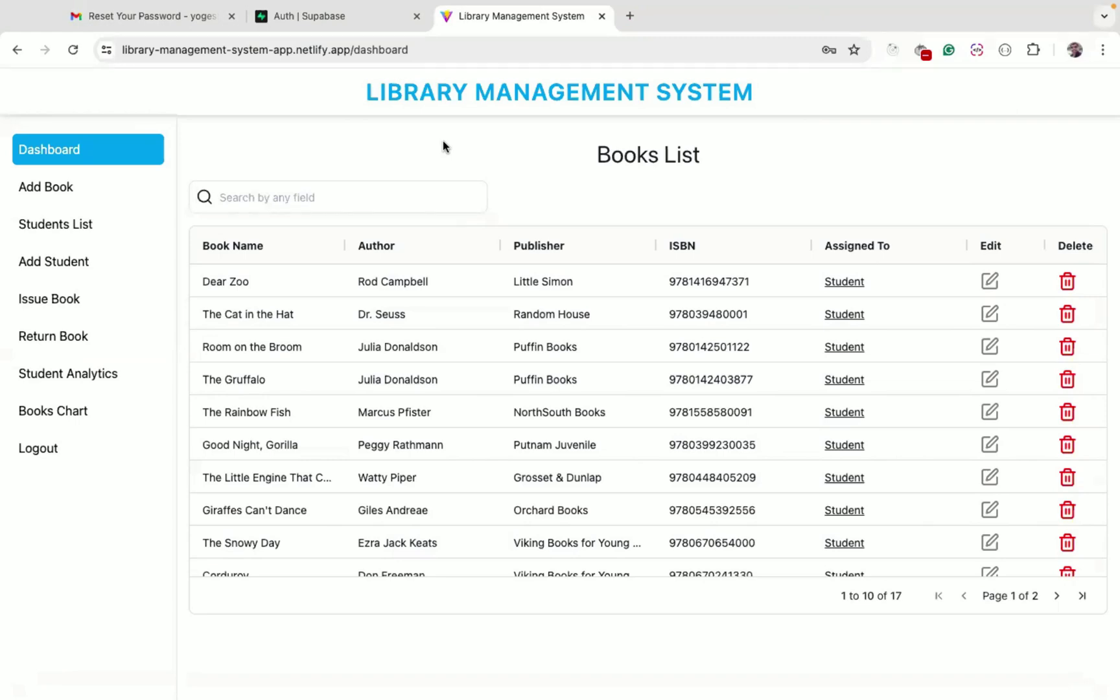
click(340, 19)
Google 'shadcn ui' in a new tab, then return to the library dashboard
click(630, 16)
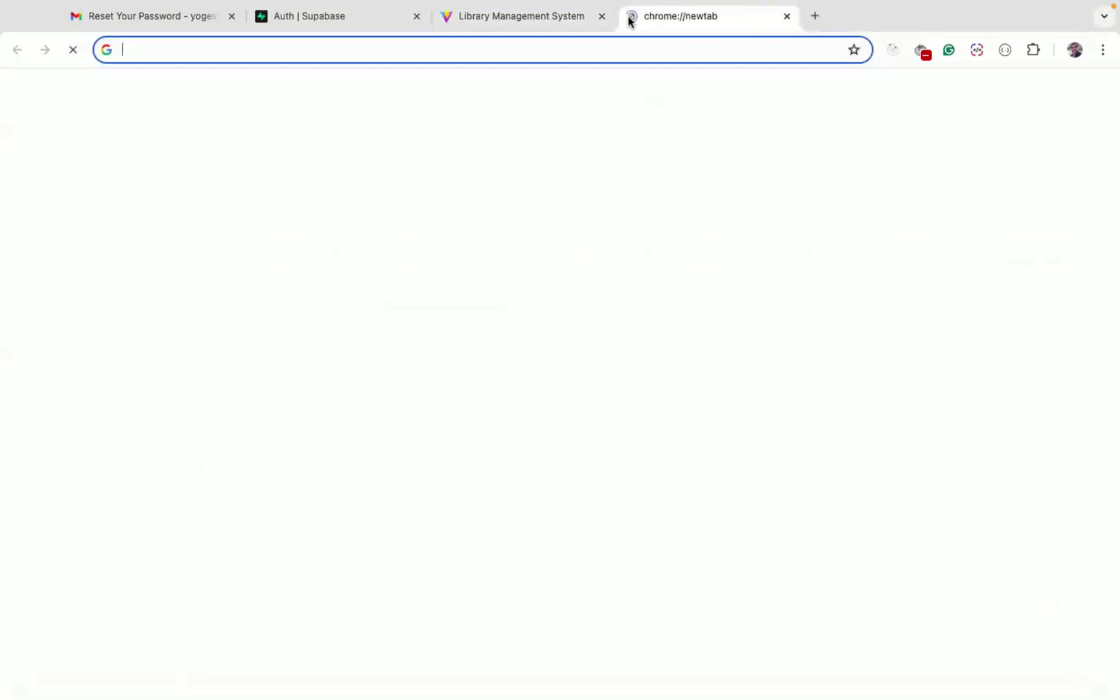
text(sh)
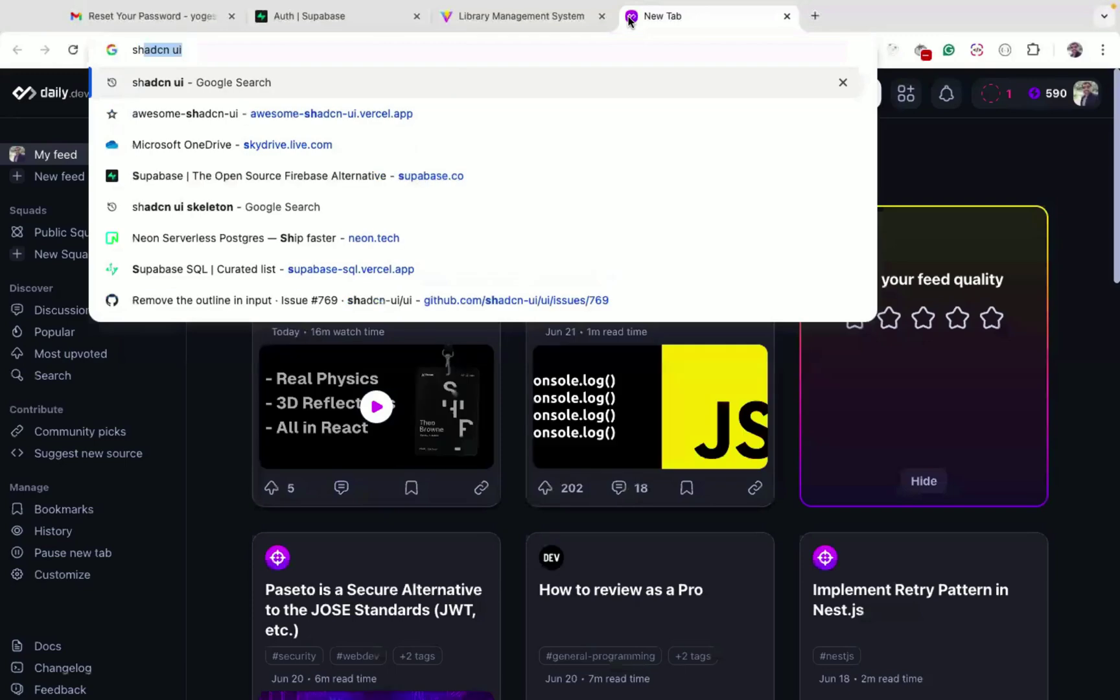
key(Return)
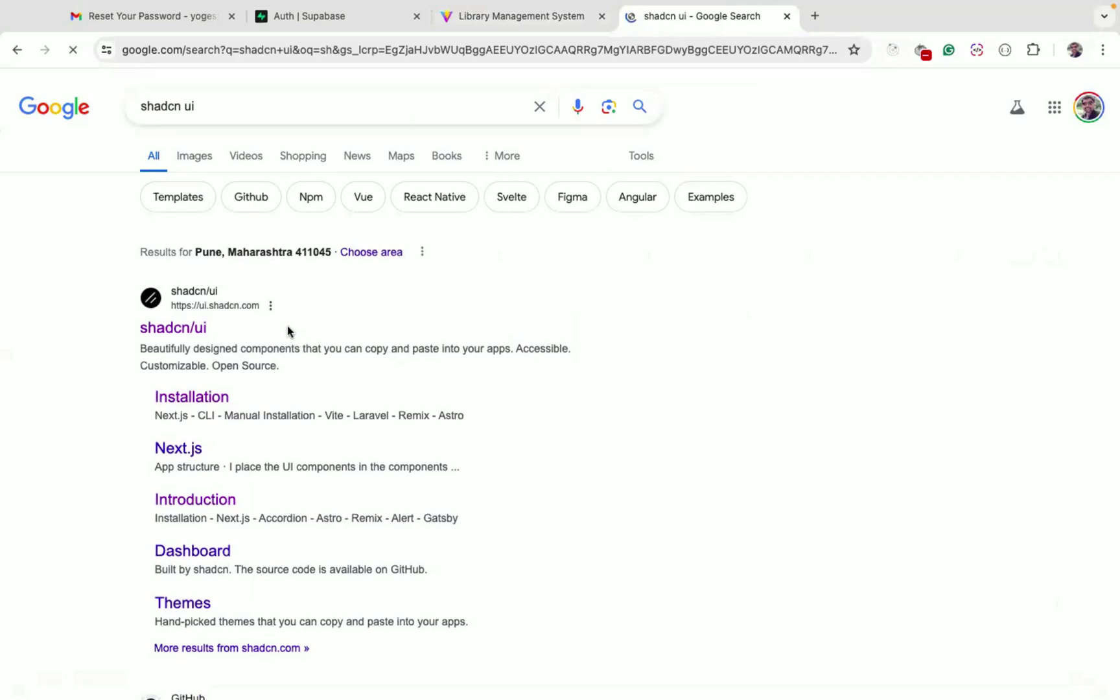
click(498, 20)
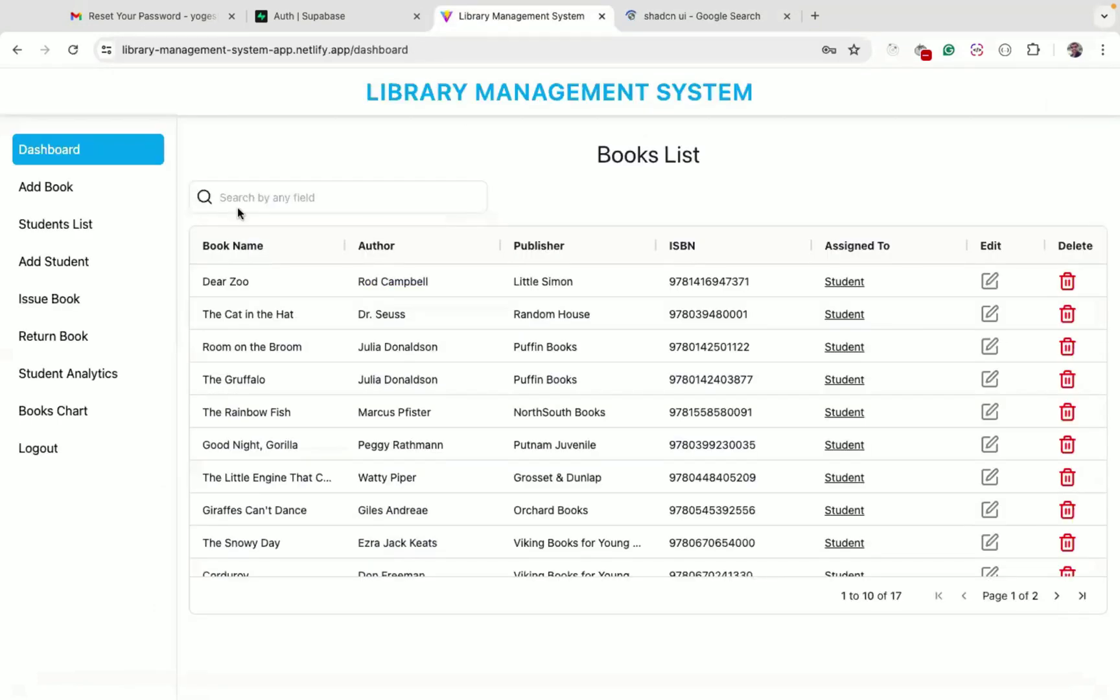
Show the eight-student Students List and select 'netlify' in the app's URL
click(89, 198)
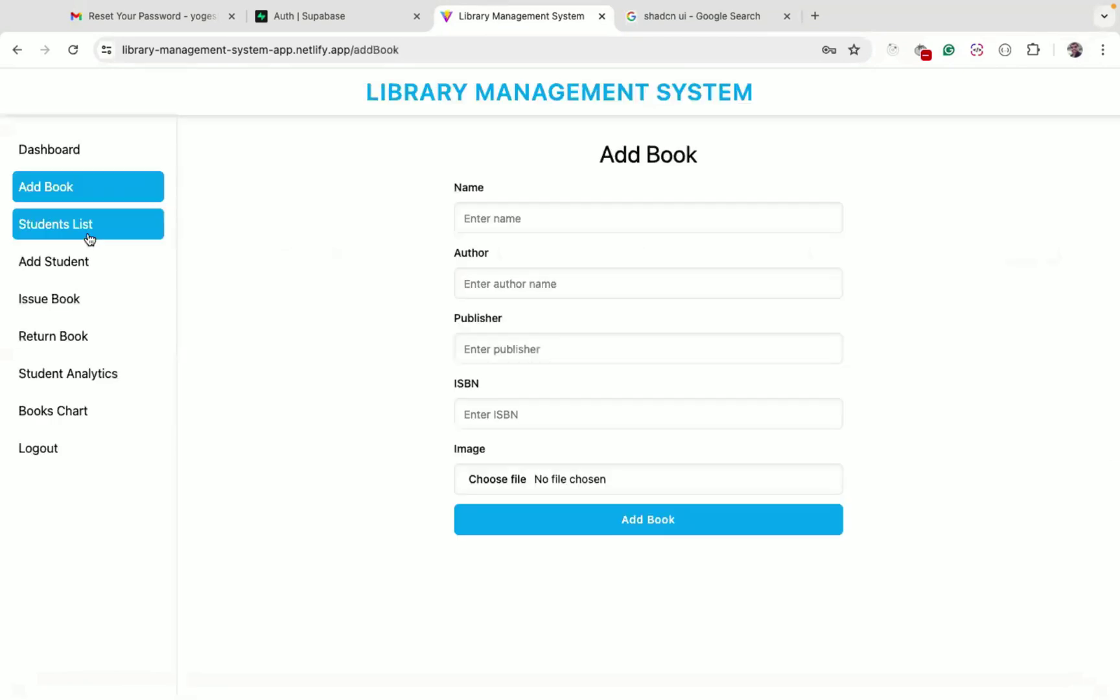
click(90, 240)
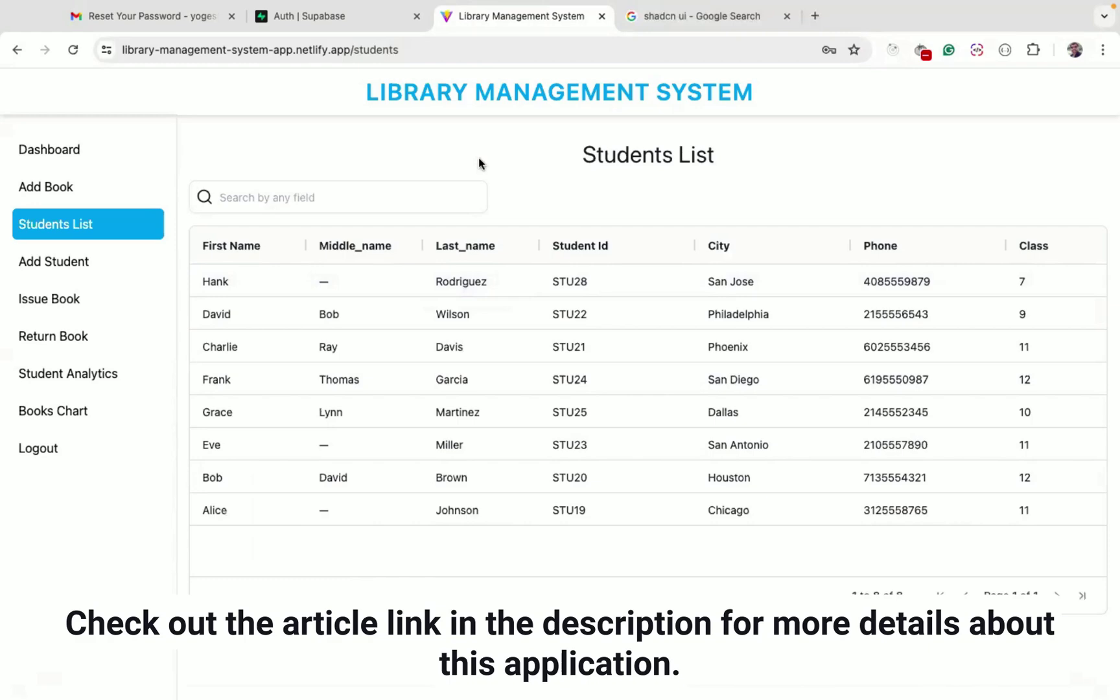
click(311, 49)
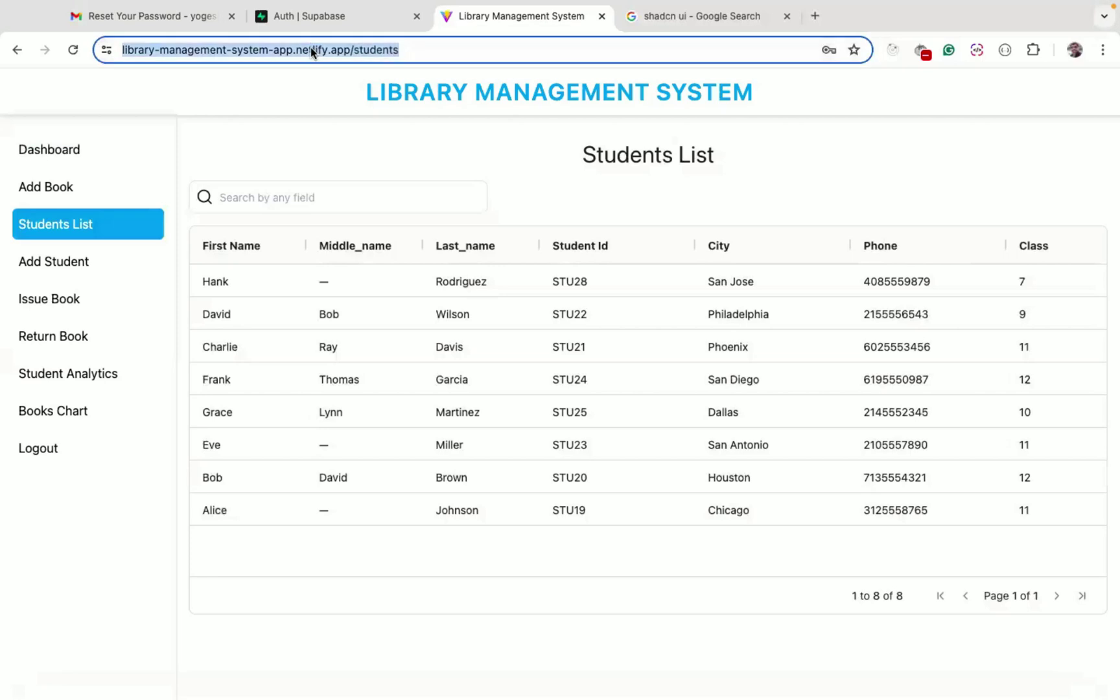
double_click(311, 49)
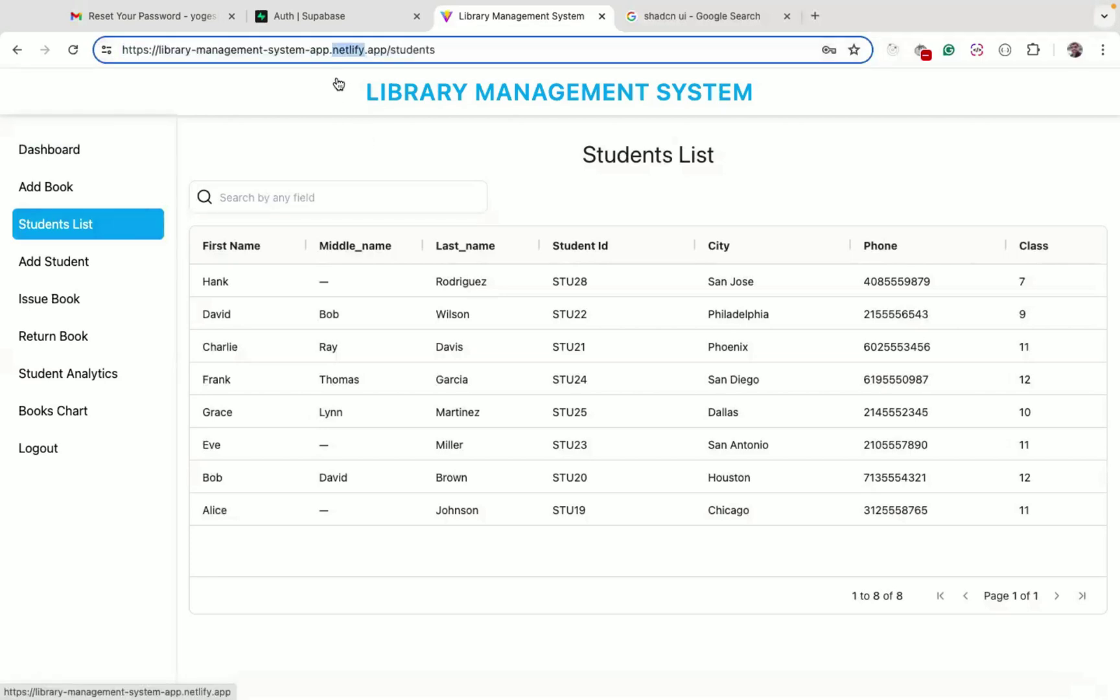